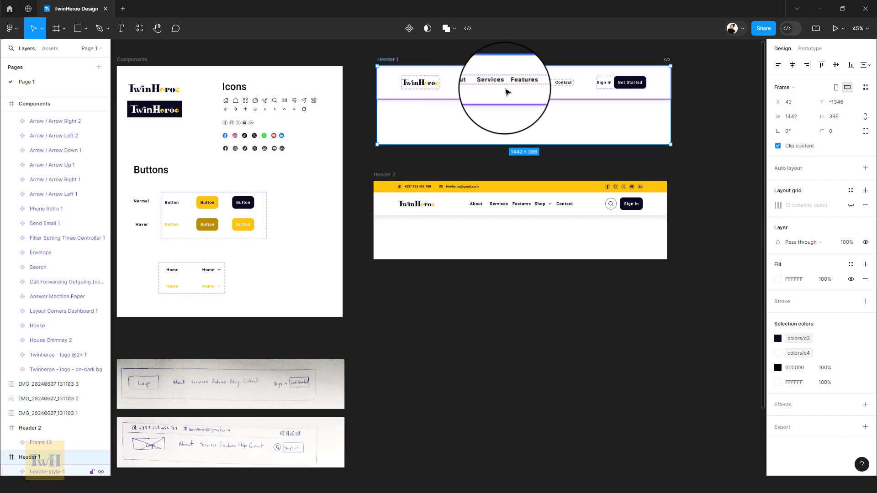
Step: Examine the finished Header 1 and Header 2 designs and the third hand-drawn header sketch, including its three rows of content
drag(505, 88, 447, 92)
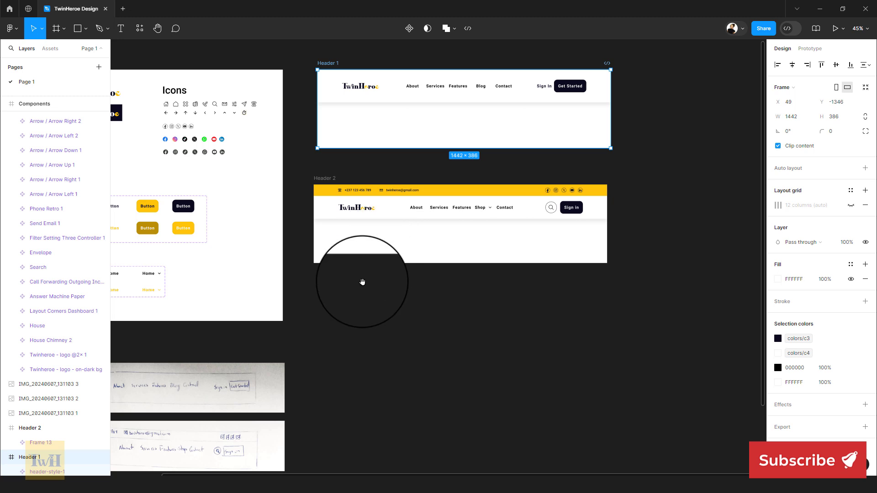
drag(404, 222, 473, 153)
scroll(484, 117, down, 4)
scroll(372, 262, up, 3)
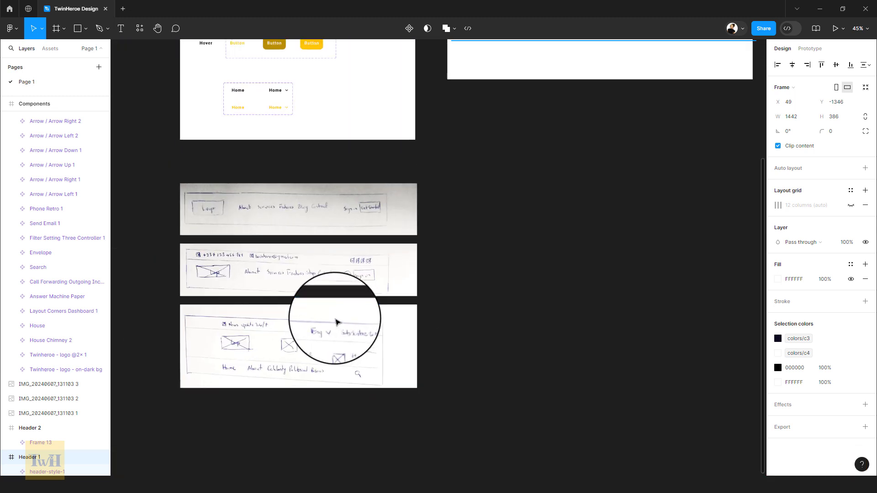
scroll(335, 320, up, 2)
drag(347, 321, 419, 288)
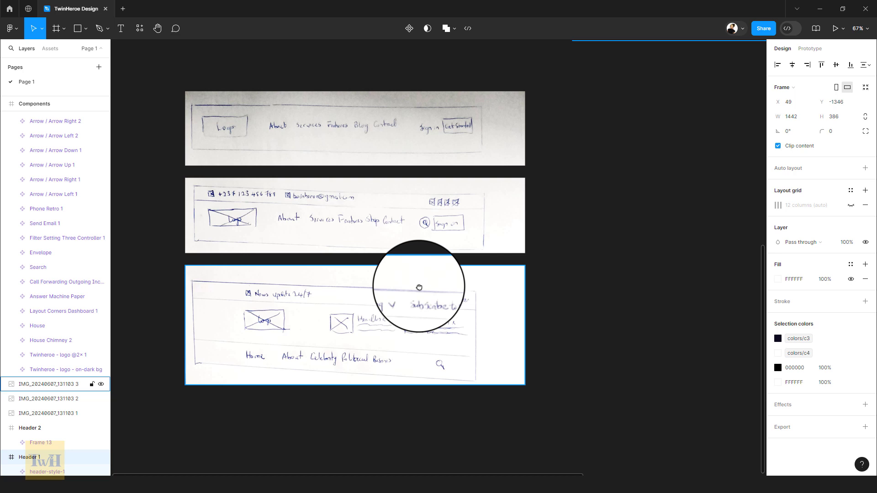
drag(347, 296, 355, 246)
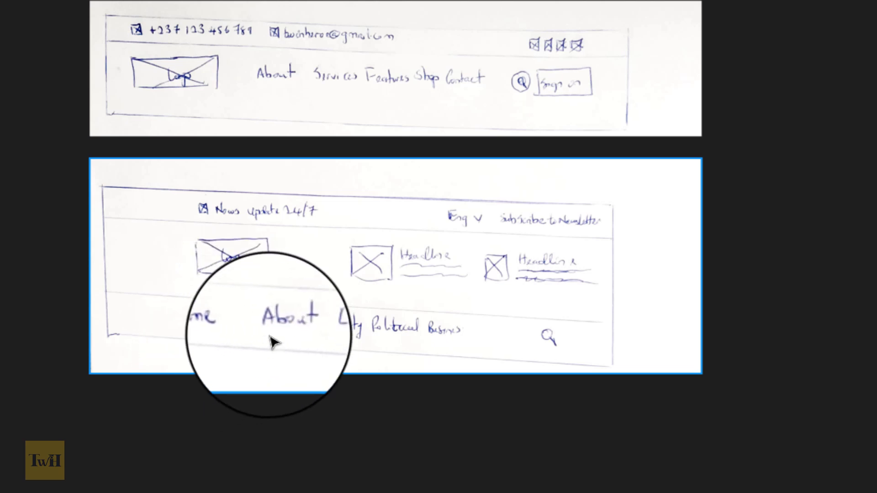
click(864, 85)
scroll(810, 60, down, 3)
scroll(810, 61, down, 1)
drag(872, 17, 619, 301)
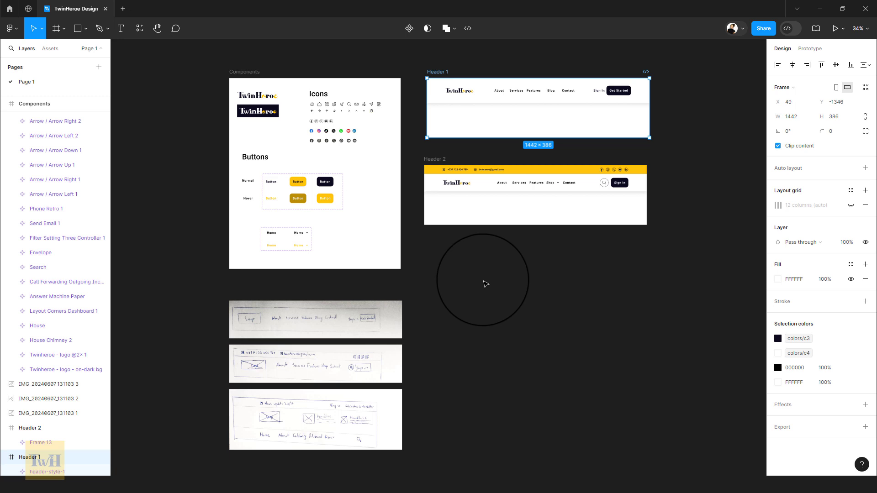
Step: Duplicate the Header 2 frame below the original and delete the header component inside the copy
click(442, 161)
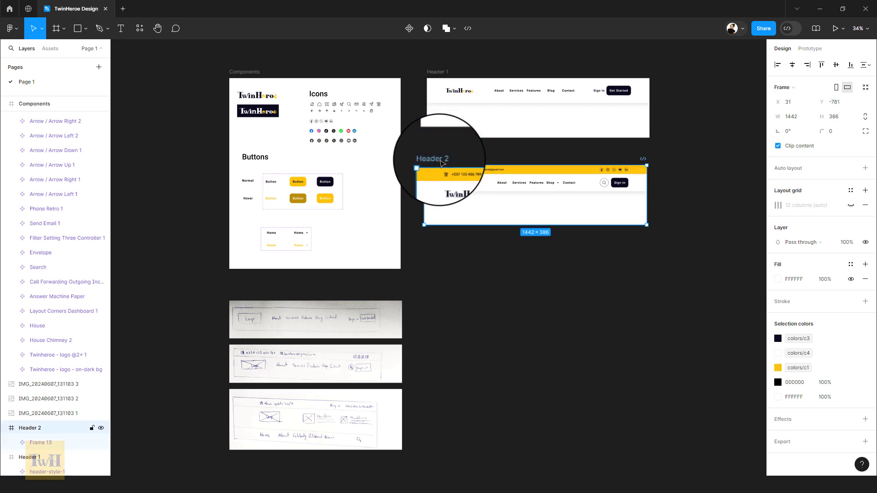
drag(441, 163, 452, 204)
scroll(463, 264, up, 5)
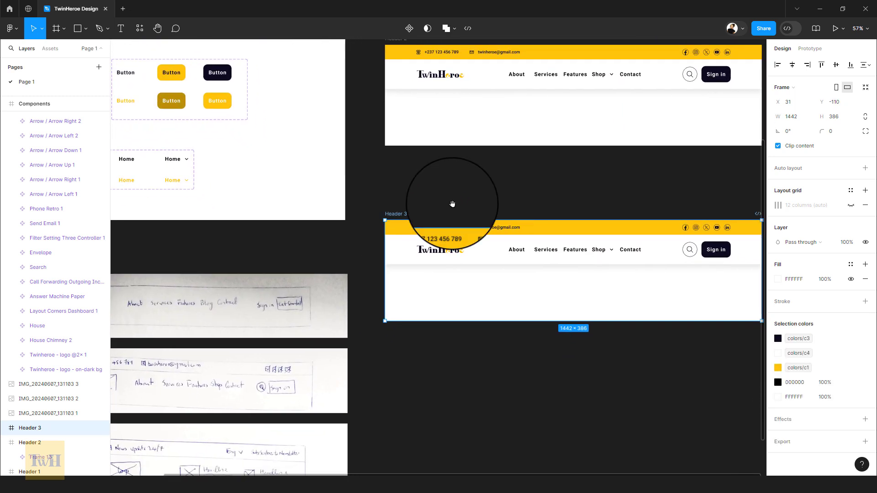
click(473, 246)
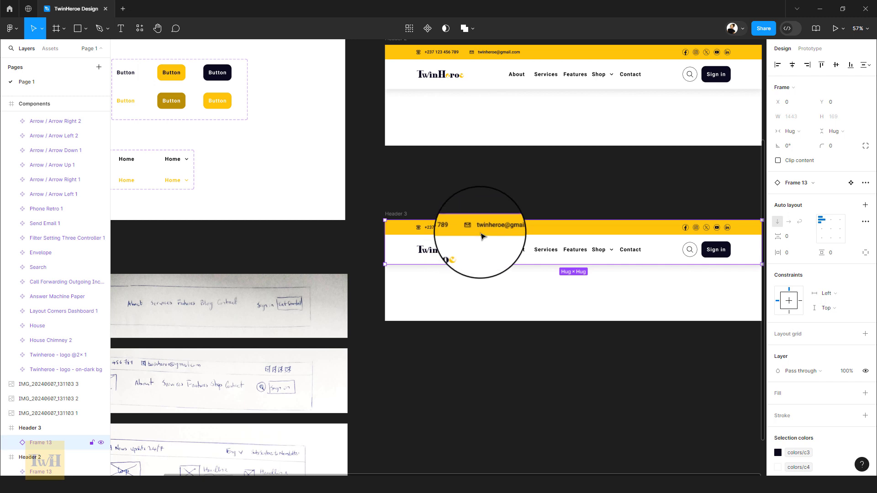
scroll(477, 240, right, 4)
key(Delete)
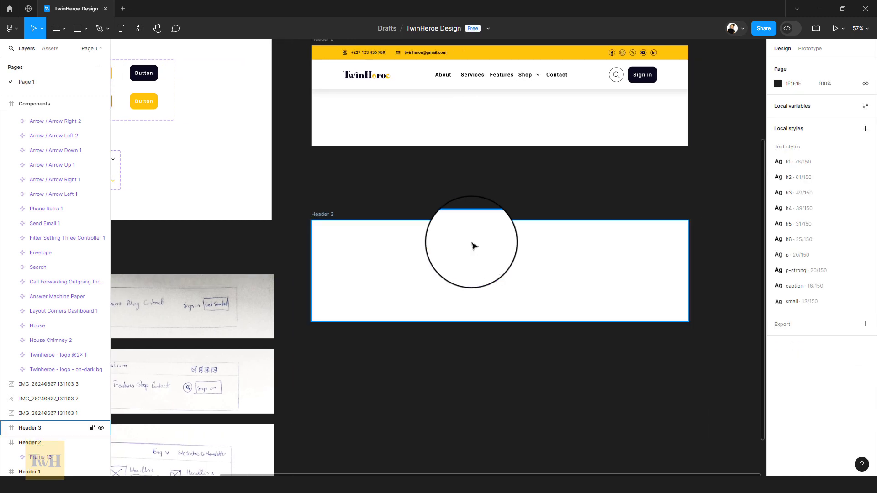
Step: Place a copy of the third header sketch between Header 2 and Header 3, moving the empty Header 3 frame down to make room
scroll(473, 246, up, 3)
scroll(400, 247, up, 3)
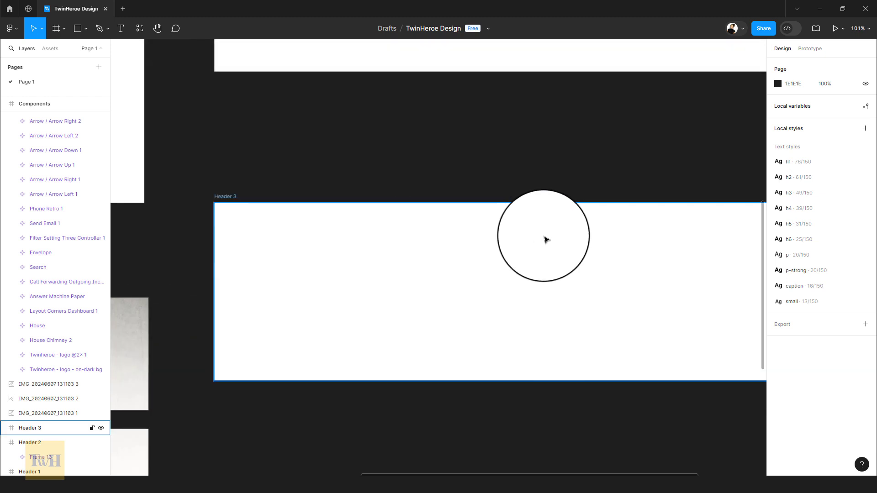
drag(487, 236, 445, 204)
drag(540, 202, 460, 196)
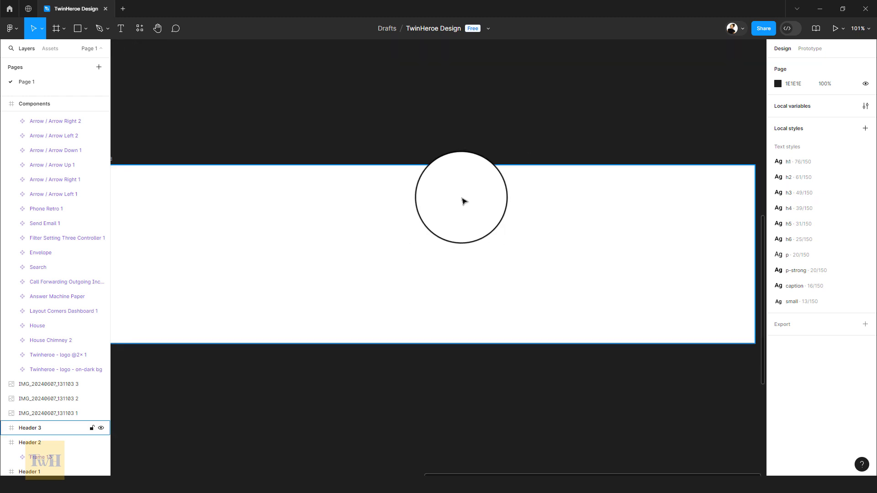
scroll(462, 199, down, 1)
scroll(462, 199, down, 1)
drag(404, 145, 474, 176)
drag(309, 307, 328, 223)
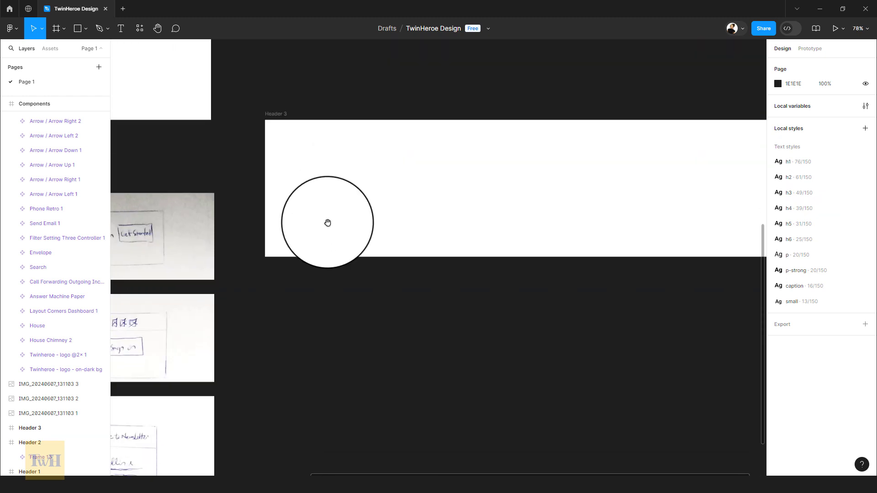
drag(218, 397, 239, 323)
click(176, 365)
alt+drag(565, 274, 683, 252)
drag(519, 206, 518, 368)
mouse_move(471, 408)
mouse_down()
mouse_move(452, 141)
mouse_move(448, 176)
mouse_move(420, 146)
mouse_move(423, 167)
mouse_up()
mouse_move(287, 207)
mouse_down()
mouse_move(291, 301)
mouse_move(283, 306)
mouse_up()
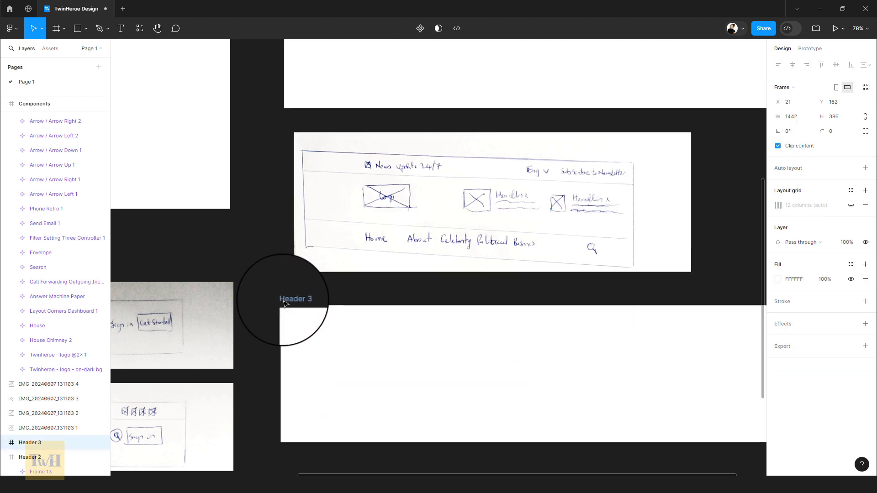
Step: Align the copied sketch with the left edge of Header 3 and enlarge it proportionally to 1442 × 508
drag(333, 198, 319, 215)
scroll(400, 209, right, 5)
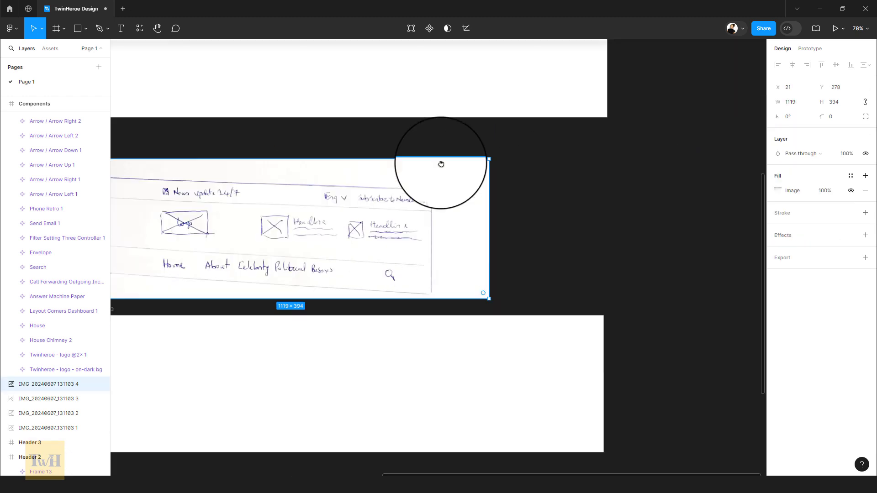
drag(465, 159, 572, 132)
scroll(513, 248, down, 3)
scroll(513, 248, left, 3)
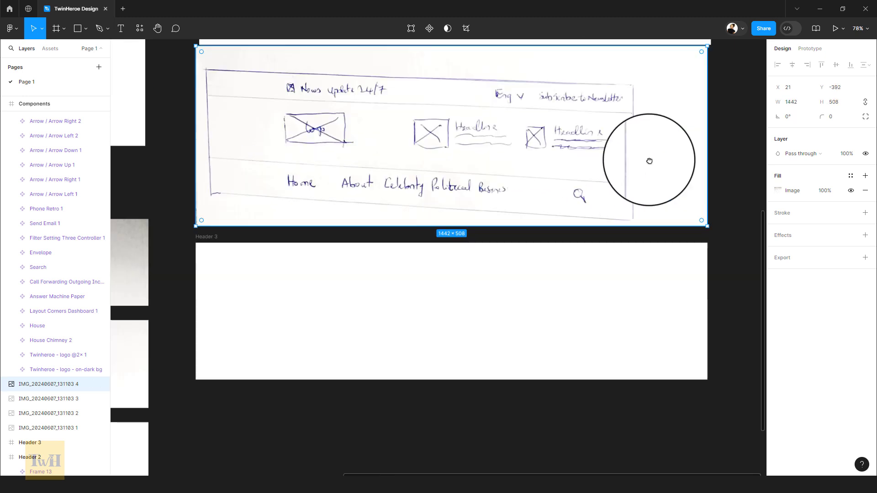
Step: Move the enlarged sketch and the Header 3 frame down together at X 21, leaving a gap below Header 2
shift+click(233, 204)
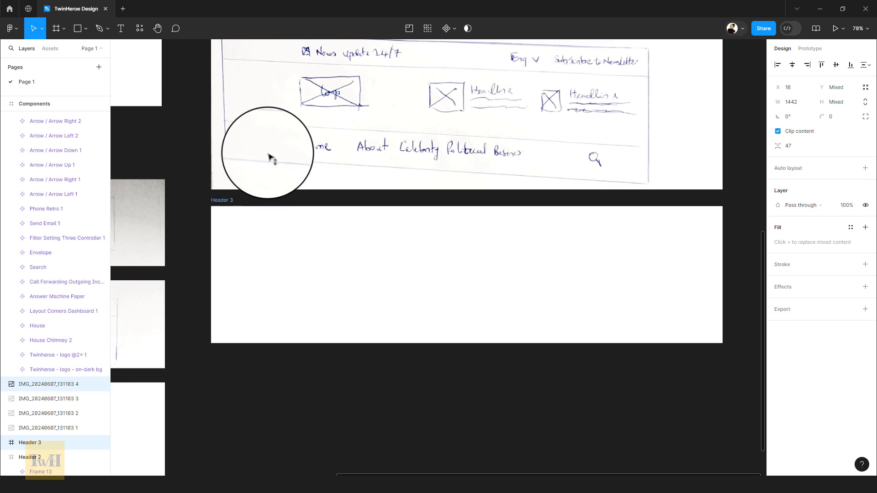
scroll(270, 157, up, 3)
scroll(457, 153, up, 2)
scroll(457, 152, right, 2)
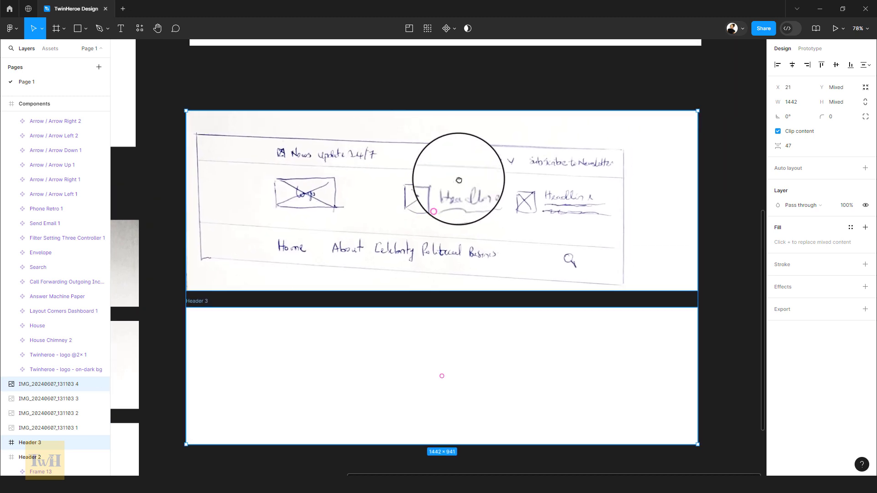
click(488, 92)
scroll(413, 192, down, 2)
scroll(413, 192, left, 1)
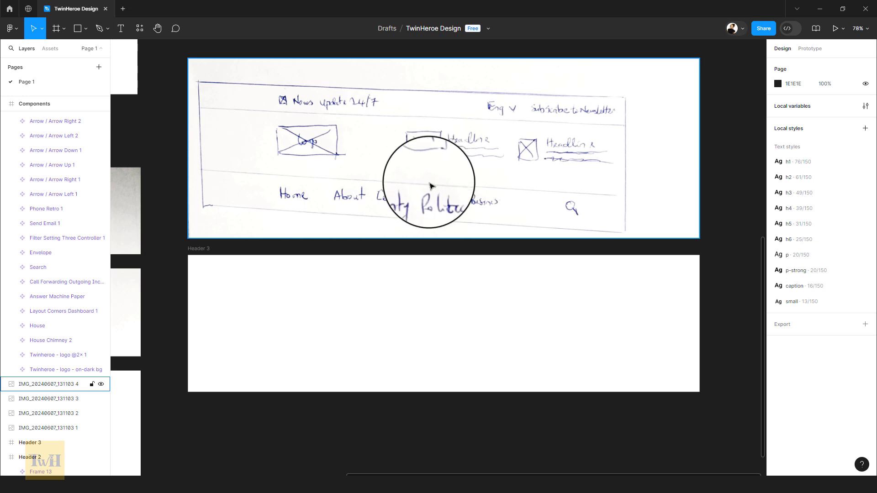
Step: Place copies of the search, down-arrow and timer icons from Components in Header 3, with the arrow and timer side by side at Y 124
scroll(429, 181, down, 3)
drag(398, 115, 491, 149)
drag(333, 103, 409, 196)
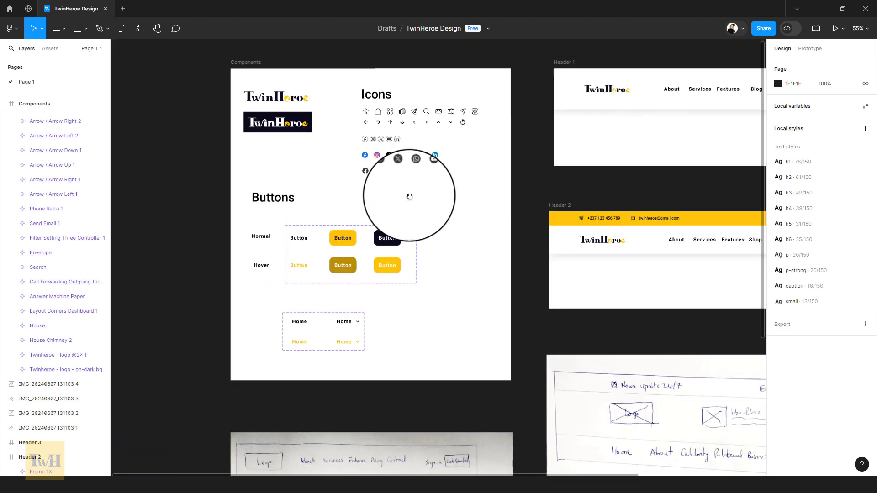
drag(467, 164, 384, 71)
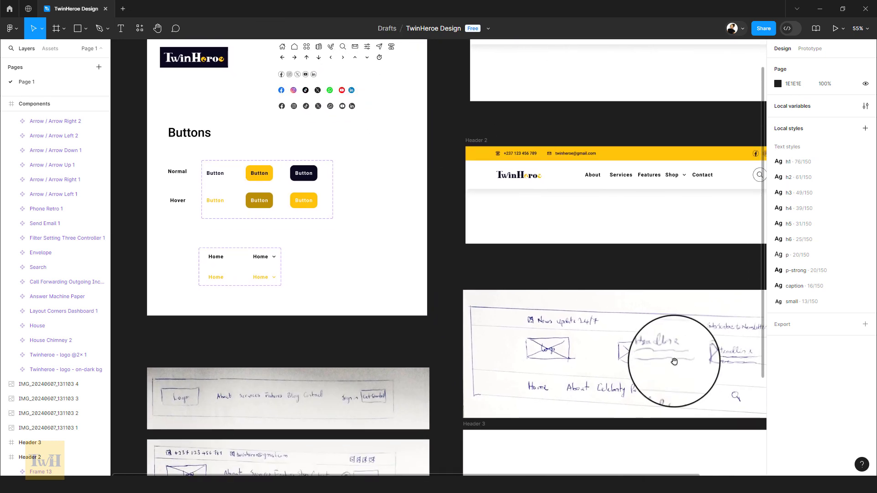
drag(650, 352, 601, 386)
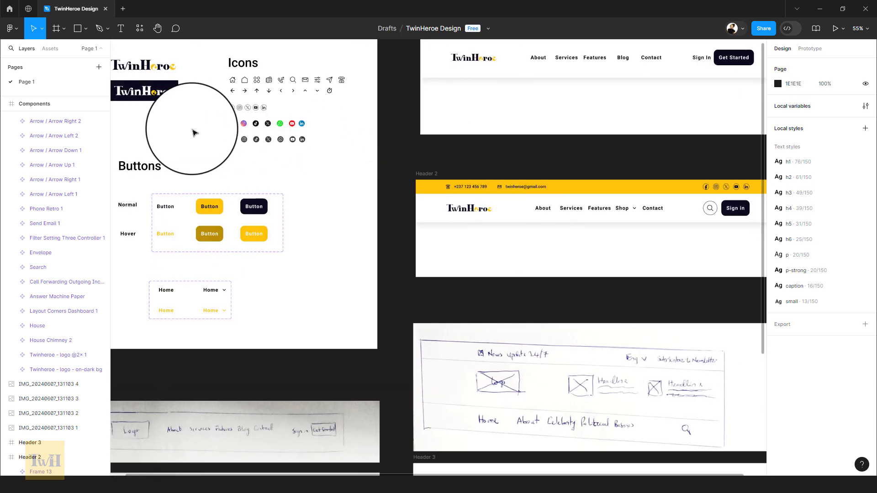
click(46, 53)
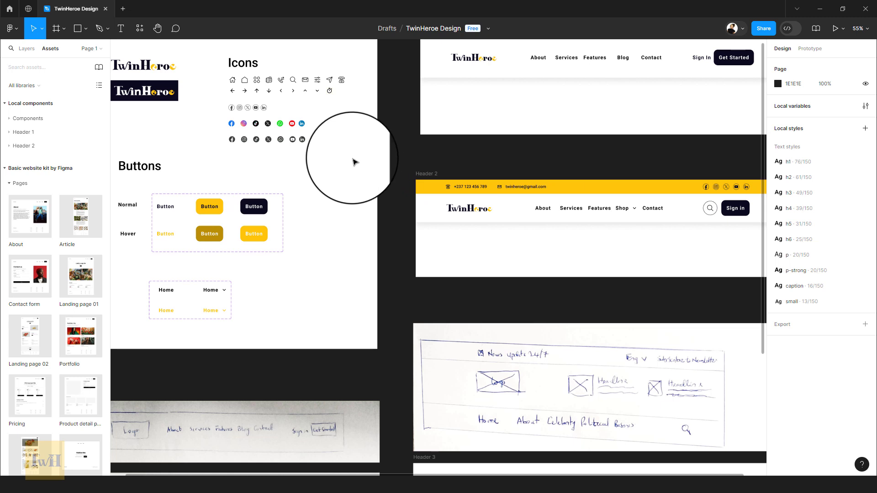
click(331, 91)
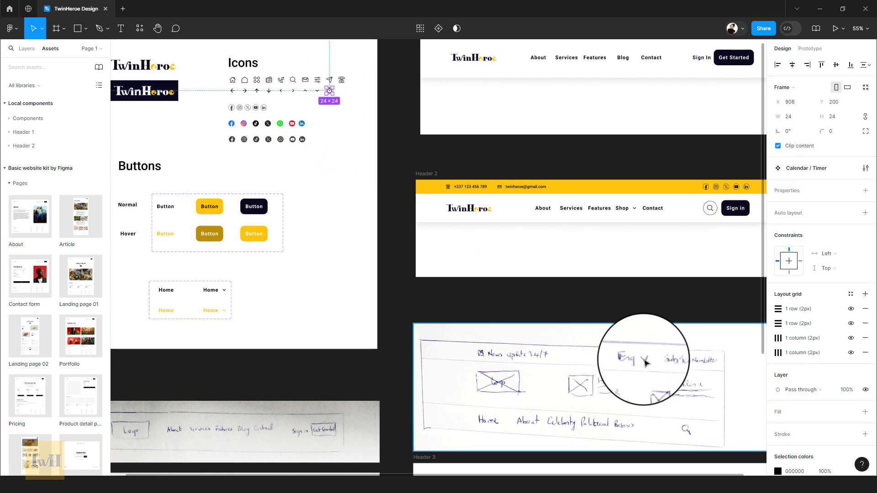
shift+click(295, 81)
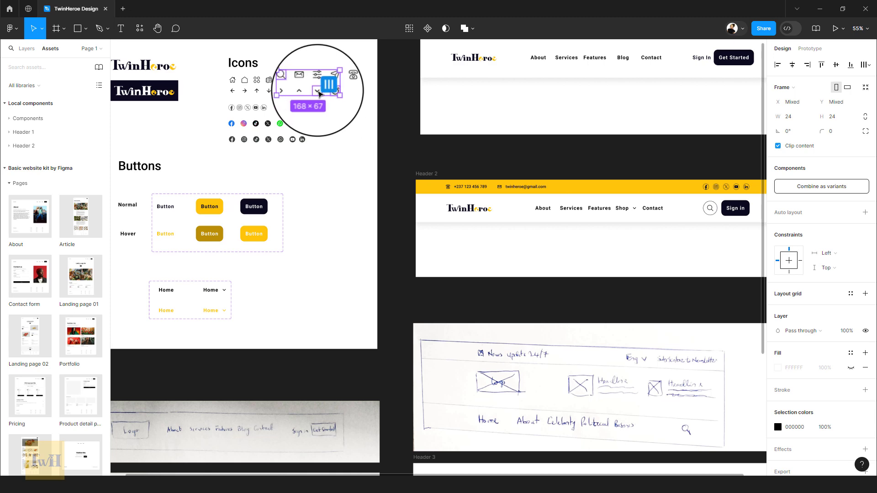
drag(329, 93, 499, 371)
scroll(499, 397, up, 2)
scroll(500, 396, up, 2)
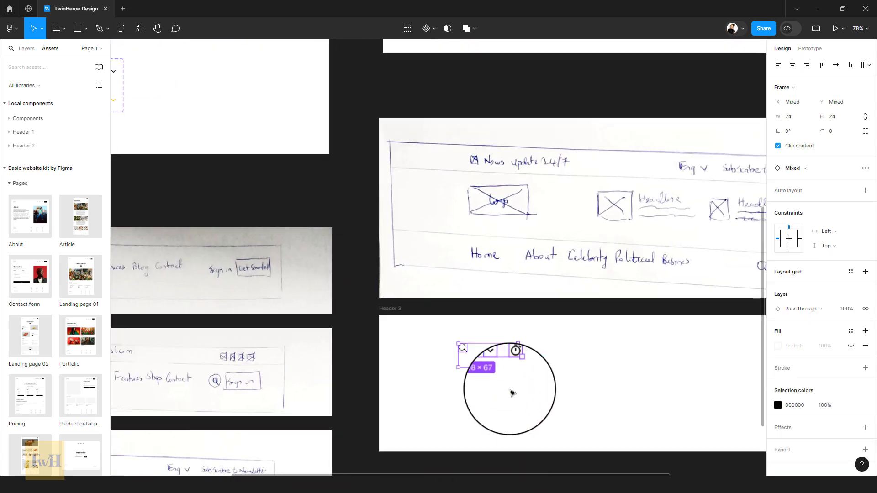
drag(545, 389, 306, 285)
click(411, 322)
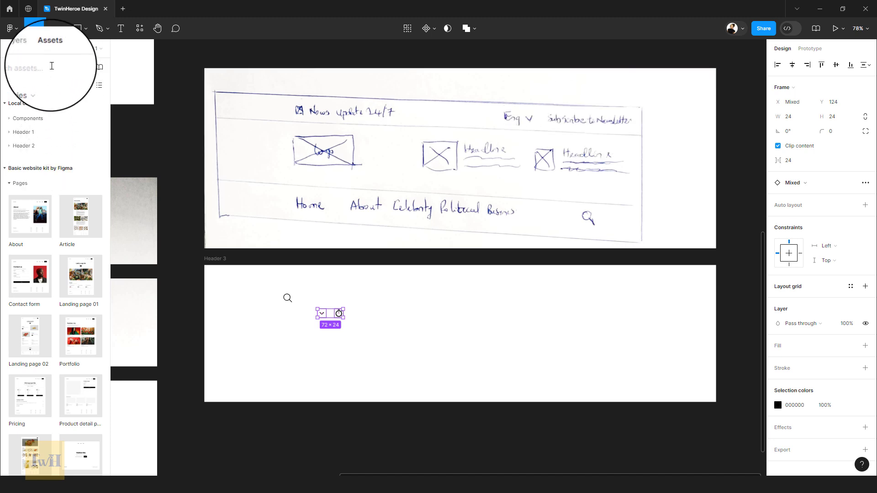
Step: Search the assets for "logo" and place the dark-background TwinHeroe logo in Header 3
click(51, 65)
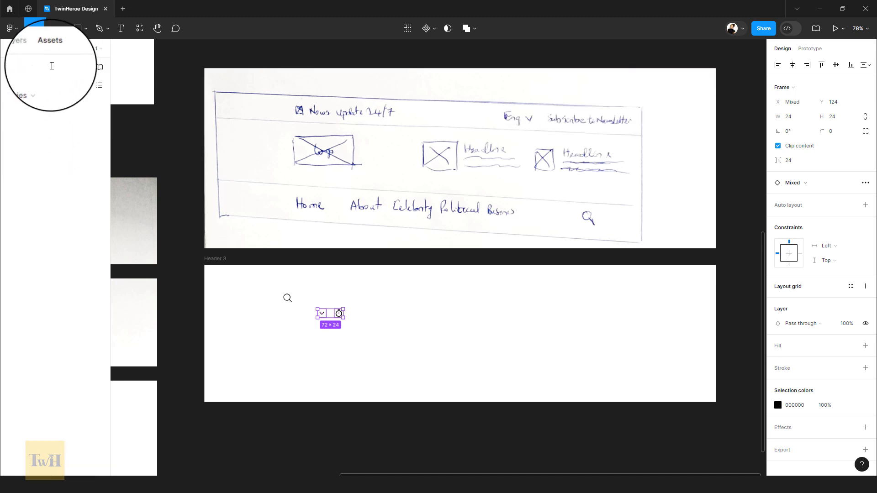
text(logo)
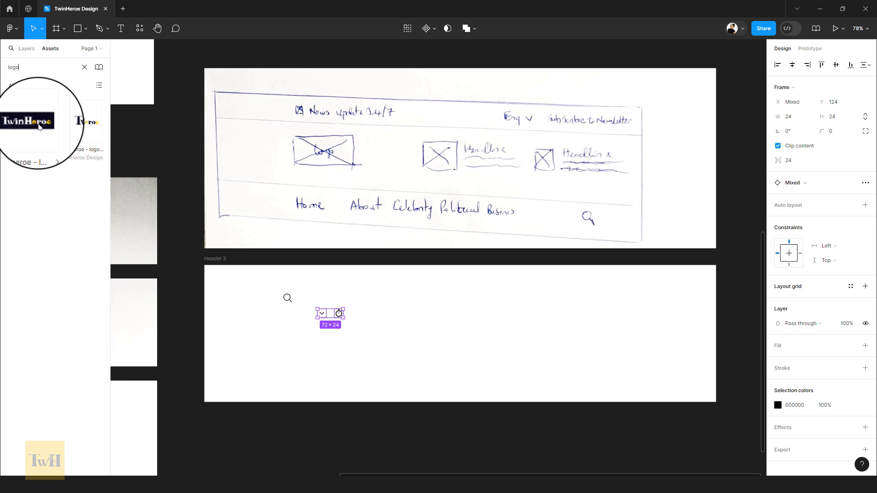
drag(30, 122, 277, 343)
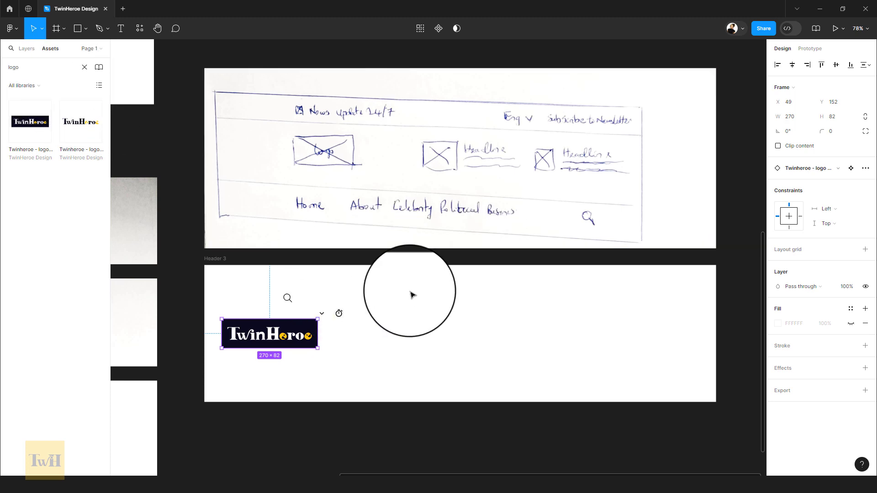
Step: Search the assets for "nav" and place the Home navigation link in Header 3, beside the logo
key(space)
drag(500, 286, 481, 272)
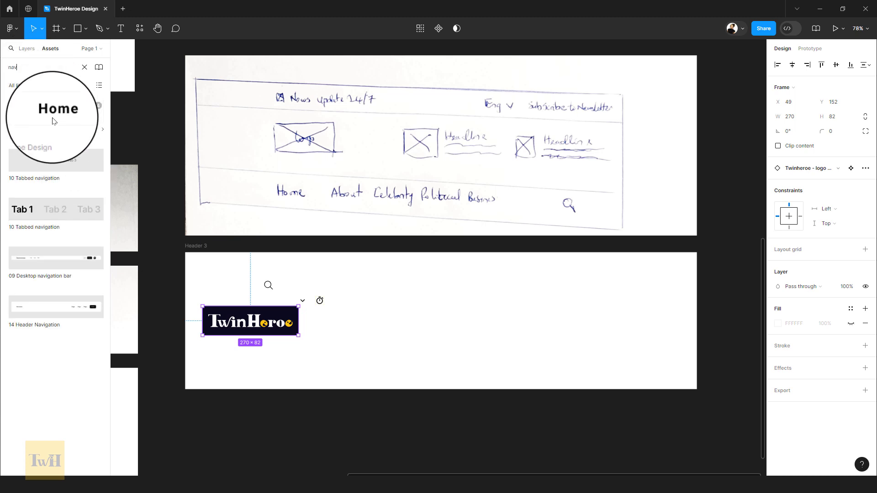
drag(292, 230, 360, 329)
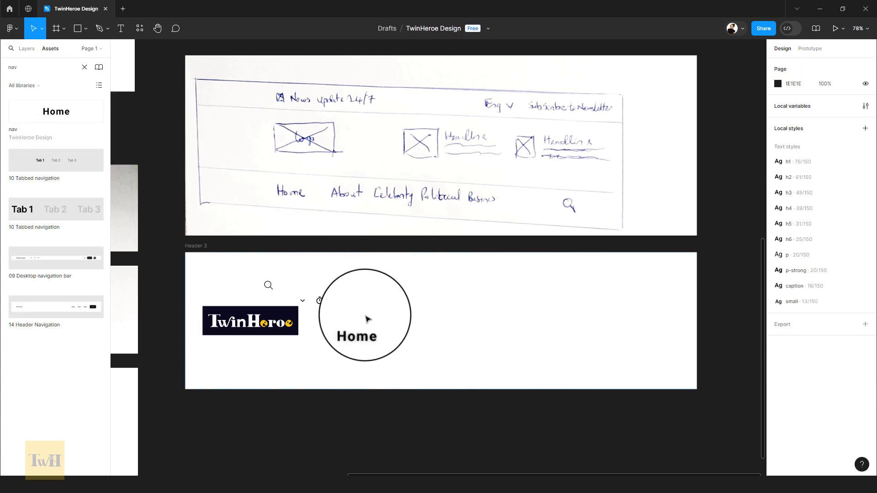
click(379, 296)
Step: Move the logo to X 88, Y 209, and the down-arrow and timer icons beside the Home link at Y 177
drag(251, 323, 265, 343)
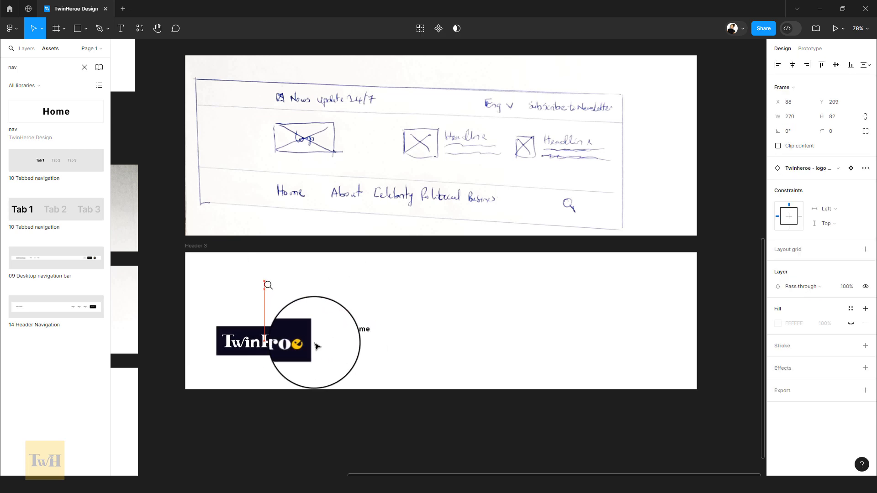
drag(390, 325, 355, 332)
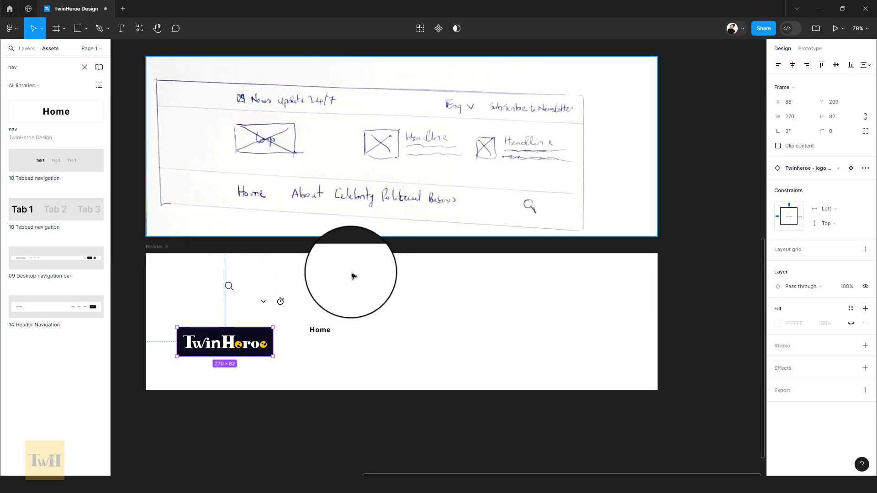
click(383, 337)
drag(378, 293, 379, 328)
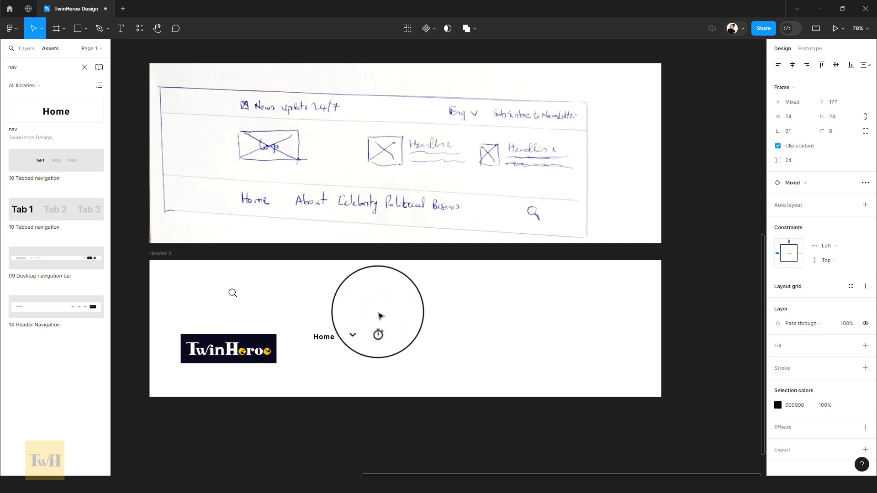
Step: Add the text "News update 24/7" along the upper part of Header 3 and a copy reading "Eng" at X 919, Y 74
click(122, 32)
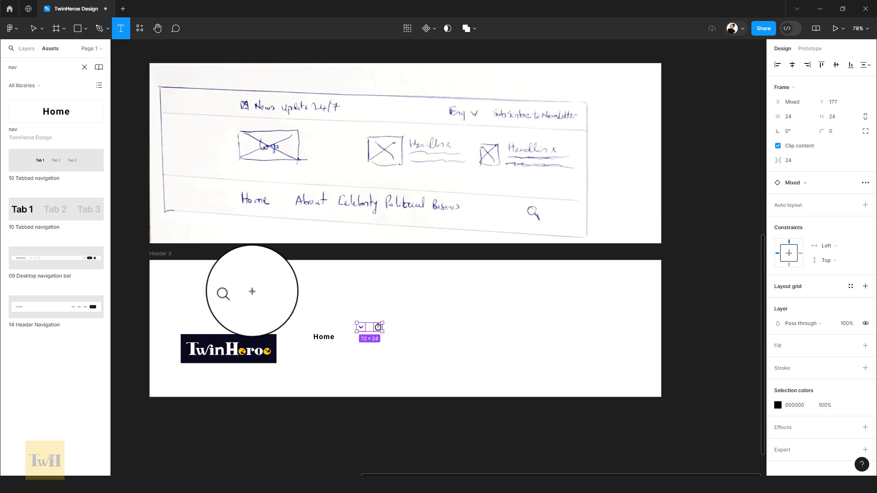
click(253, 292)
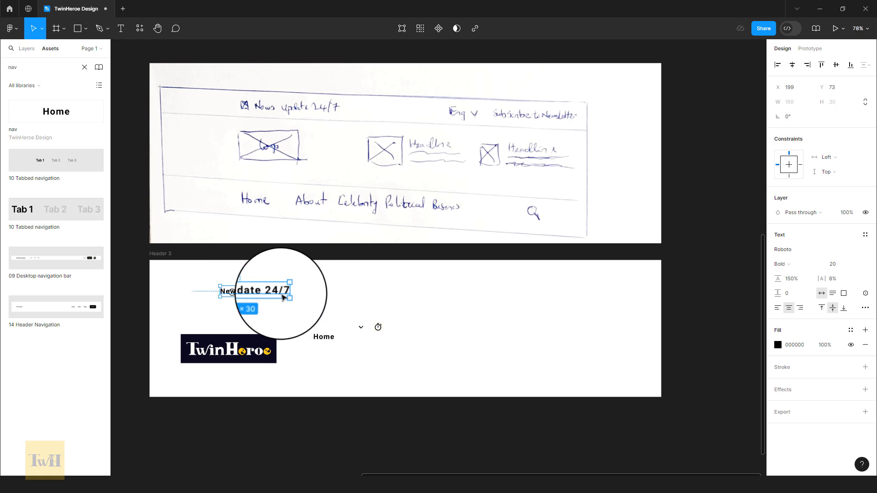
drag(284, 294, 499, 271)
double_click(502, 292)
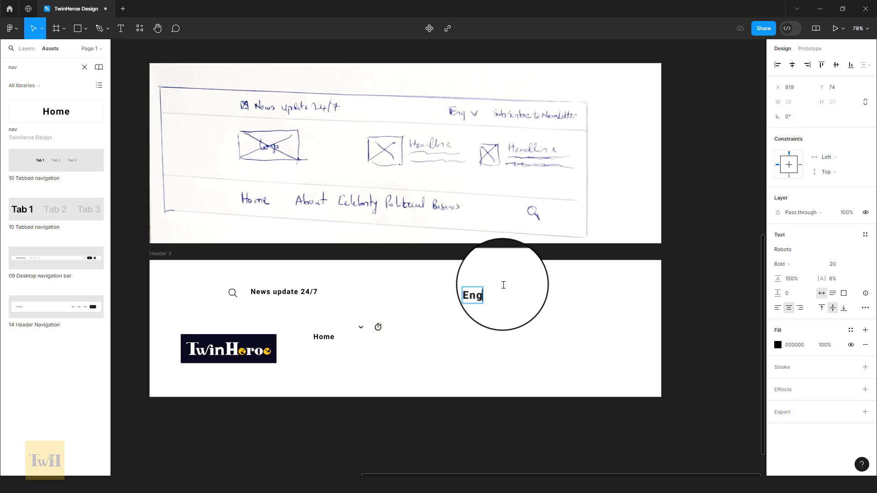
Step: Move the down-arrow icon beside "Eng" and add the text "Subscribe to Newsletter" after it at X 1044, Y 74
key(Escape)
drag(361, 327, 548, 293)
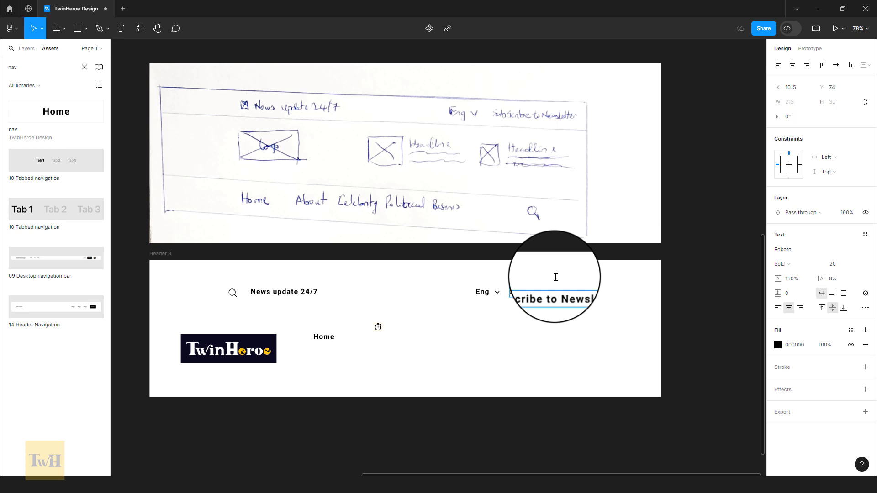
drag(555, 292, 578, 293)
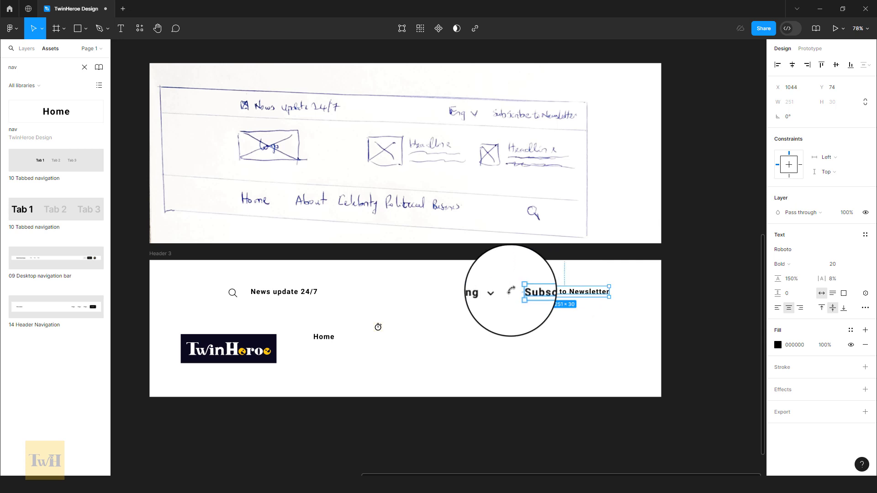
Step: Apply the caption text style to "News update 24/7", "Eng" and "Subscribe to Newsletter"
shift+click(478, 291)
shift+click(284, 292)
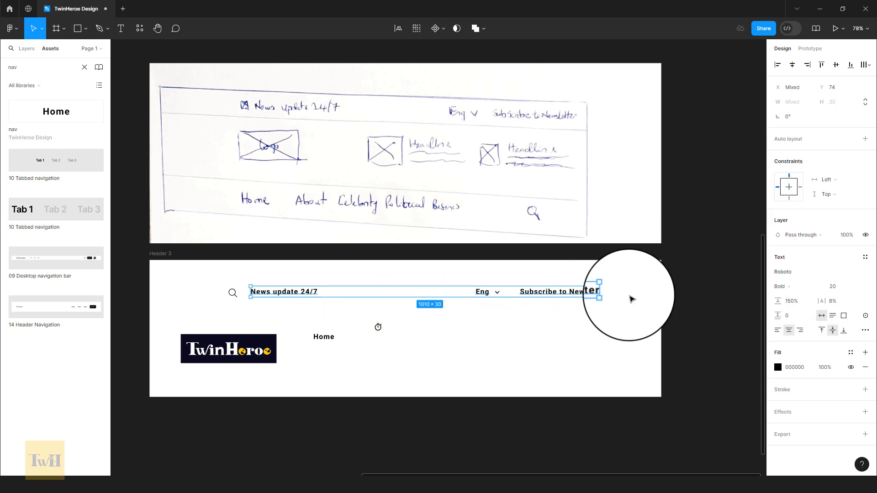
click(865, 258)
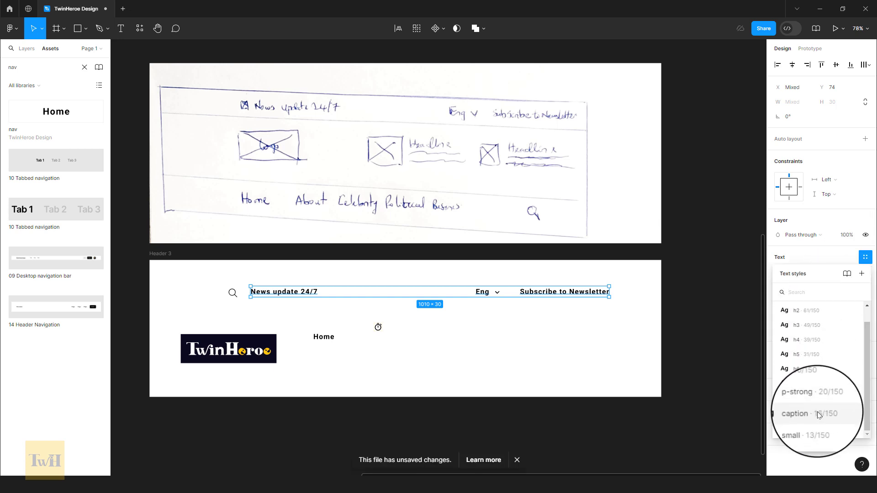
click(818, 412)
scroll(553, 326, up, 5)
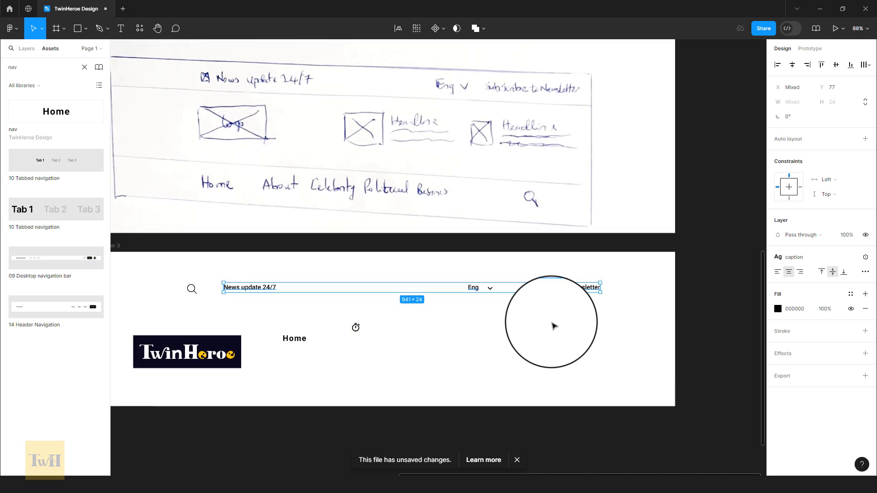
Step: Swap the search icon for the timer beside "News update 24/7" and resize the timer and down-arrow icons to 20 × 20
drag(268, 281, 300, 303)
shift+click(617, 304)
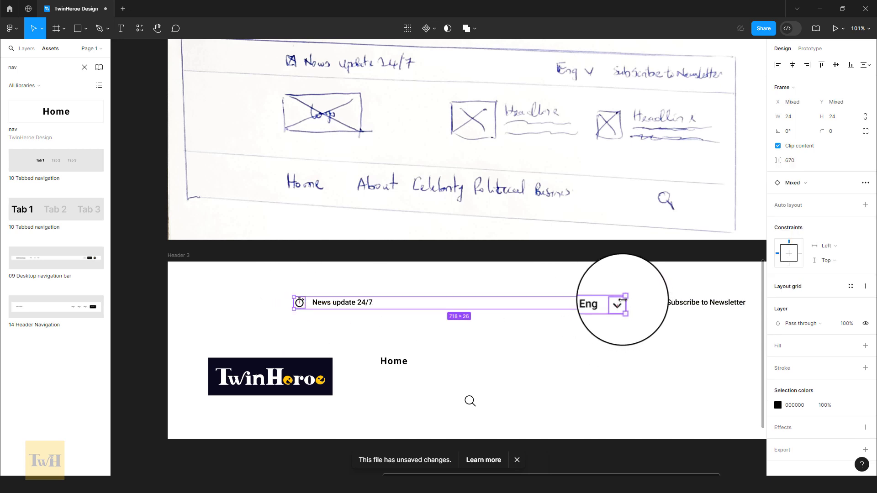
click(865, 118)
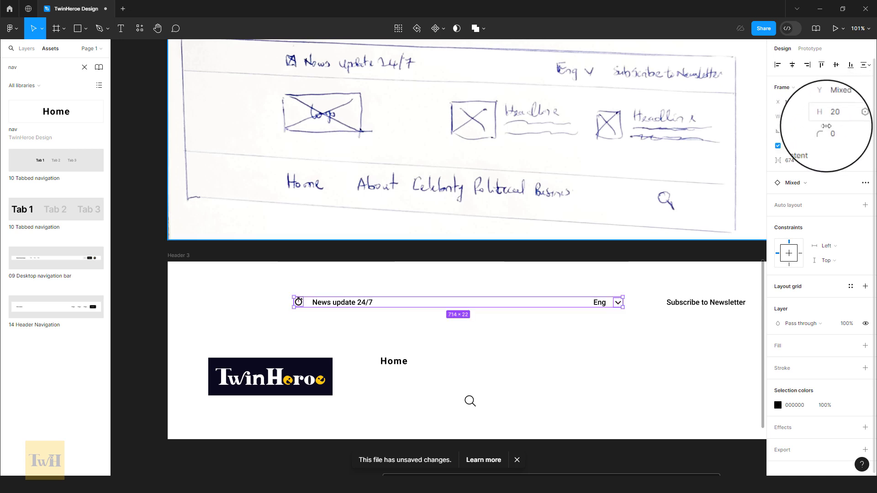
click(475, 279)
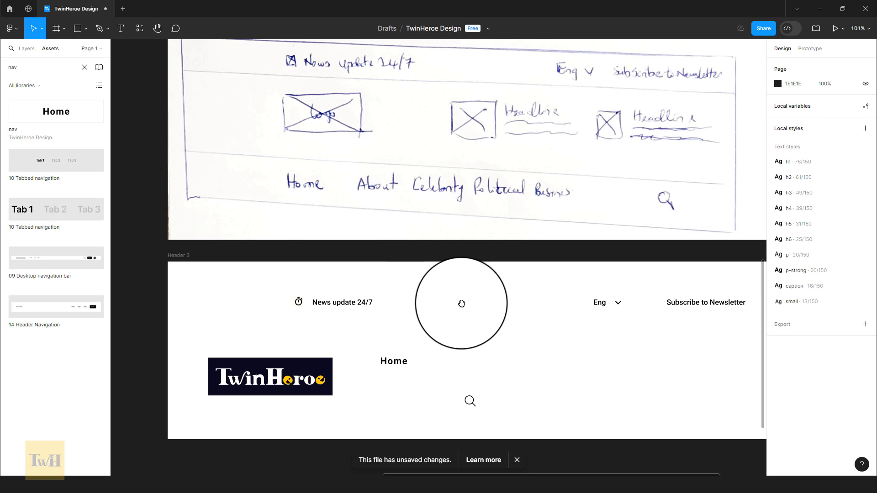
Step: Show the 12-column layout grid on the Header 3 frame
mouse_move(462, 303)
mouse_down()
mouse_move(437, 274)
mouse_move(497, 285)
mouse_move(408, 254)
mouse_move(434, 266)
mouse_up()
scroll(490, 285, down, 2)
click(175, 225)
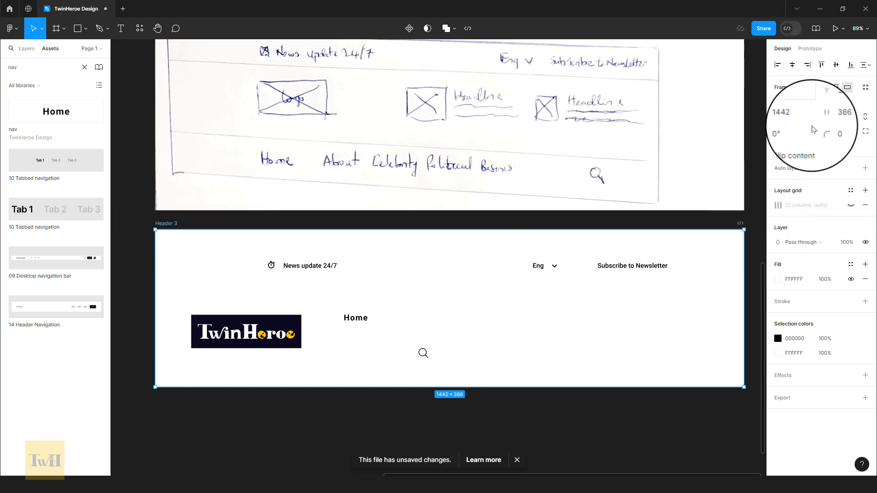
click(852, 207)
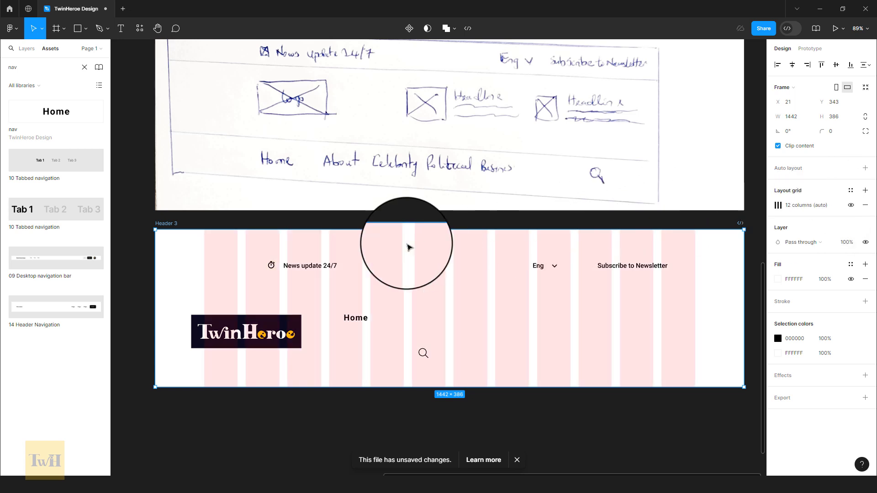
Step: Move the timer and "News update 24/7" to the first grid column at X 120, Y 82, and wrap them in a vertically centred auto layout
scroll(297, 274, up, 2)
click(292, 264)
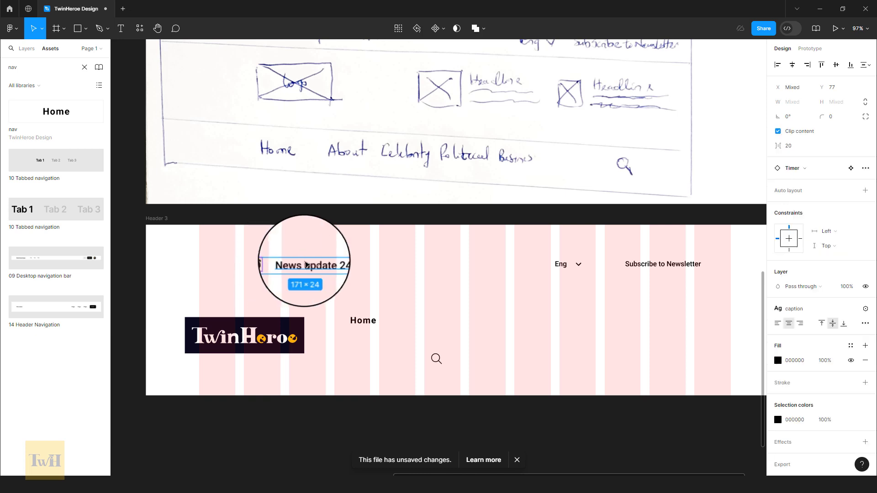
drag(306, 265, 248, 273)
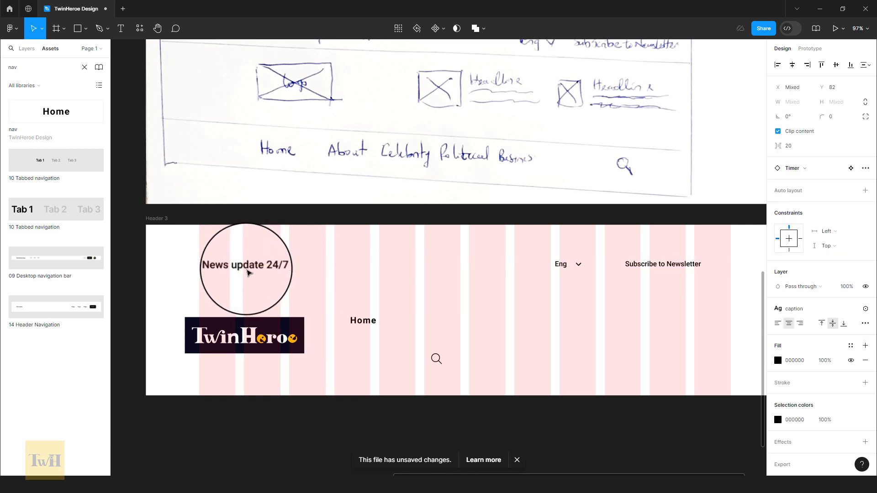
key(shift+a)
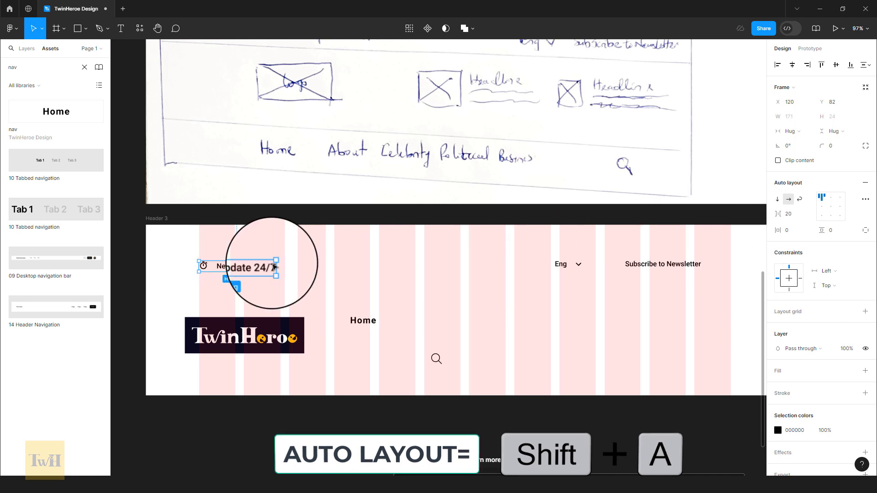
click(824, 211)
Step: Apply the 16 spacing variable to the gap between the timer icon and "News update 24/7"
scroll(225, 265, right, 1)
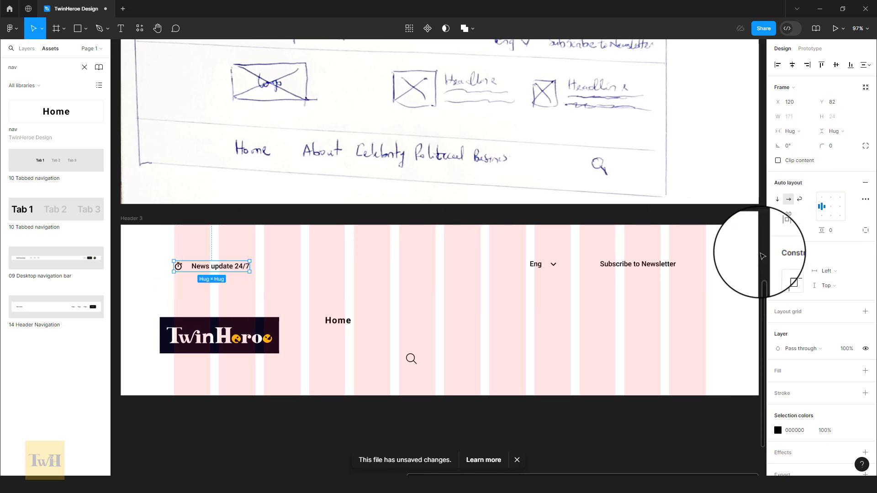
click(804, 214)
click(812, 234)
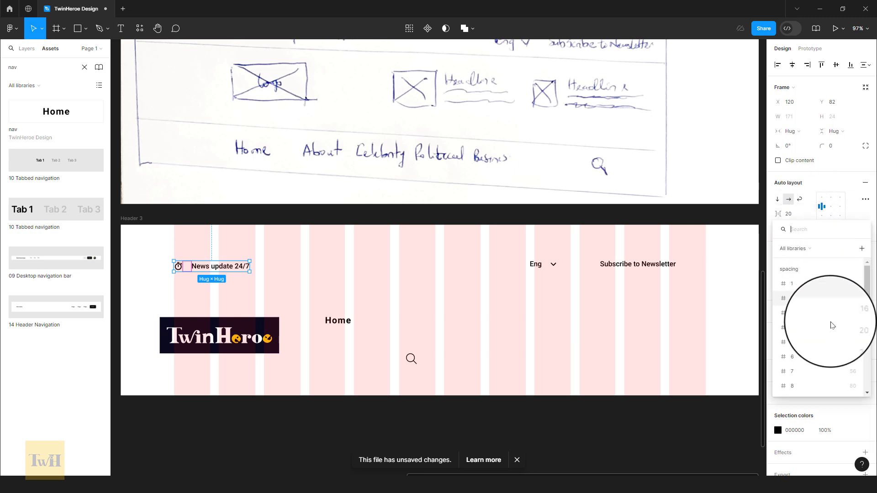
click(833, 314)
click(572, 247)
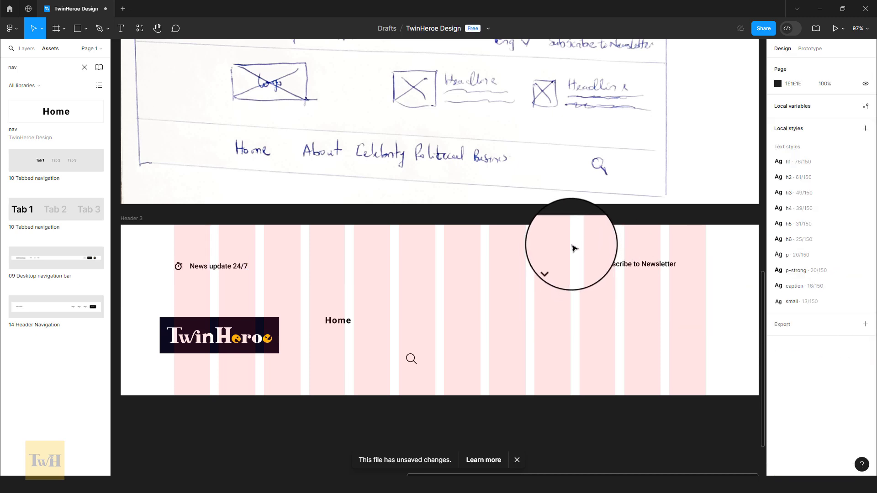
Step: Wrap "Eng" and its down arrow in an auto layout with the 16 spacing variable as the gap
drag(572, 245, 513, 287)
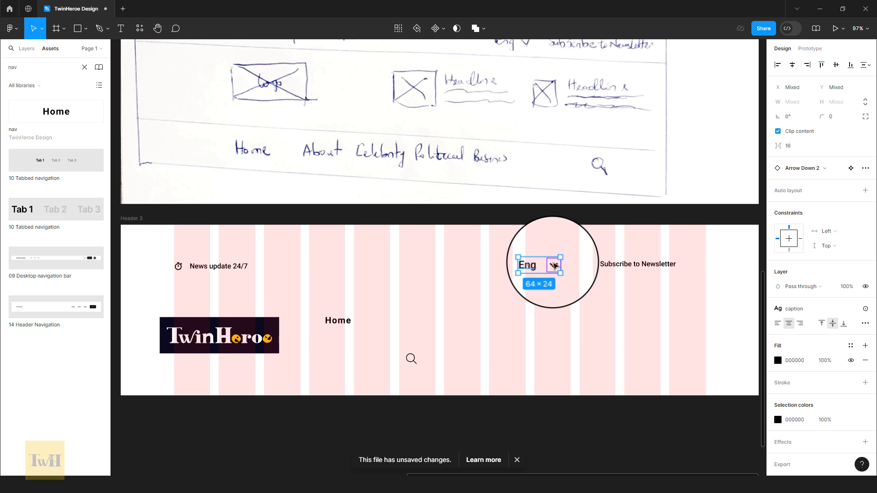
key(shift+a)
click(804, 214)
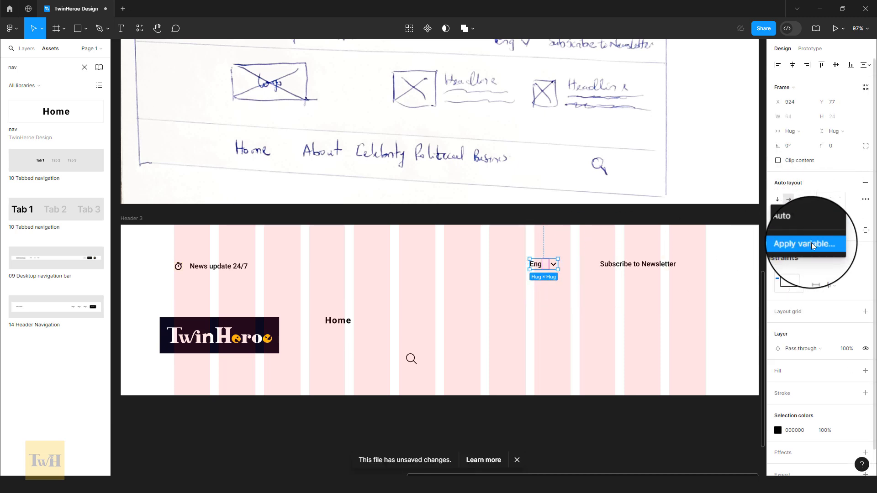
click(811, 244)
click(833, 314)
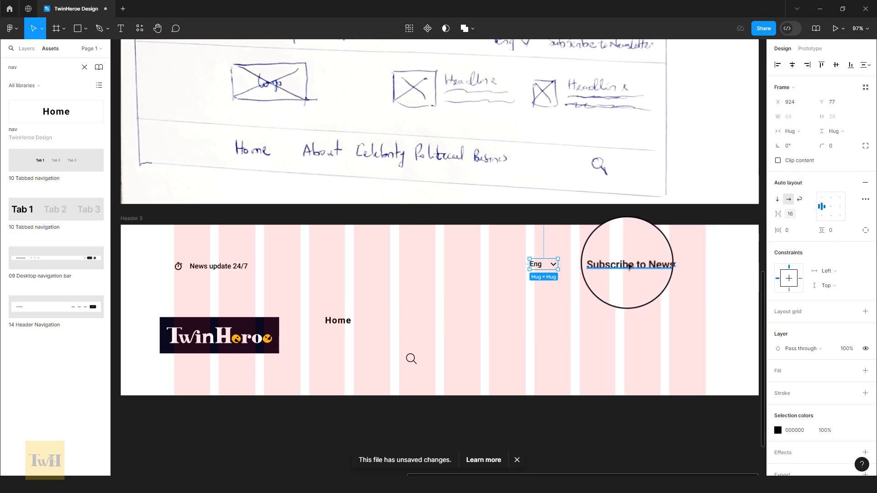
Step: Move "Subscribe to Newsletter" to the outer edge of the last grid column and the "Eng" group to X 1029, Y 77
click(644, 265)
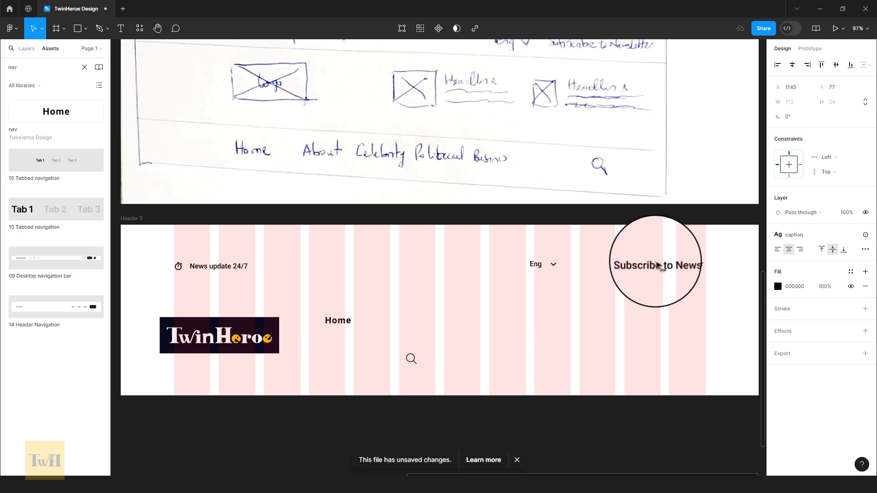
drag(547, 265, 594, 265)
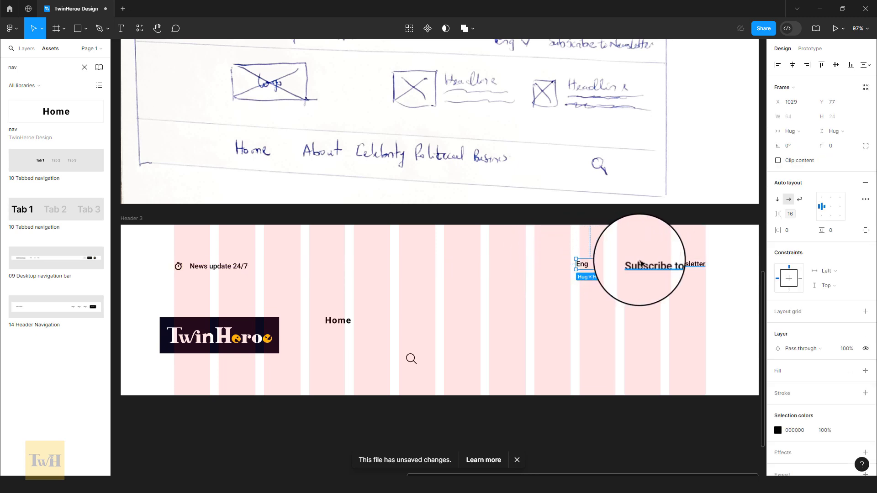
Step: Combine the "Eng" group and "Subscribe to Newsletter" in an auto layout with a gap of 24
shift+click(641, 264)
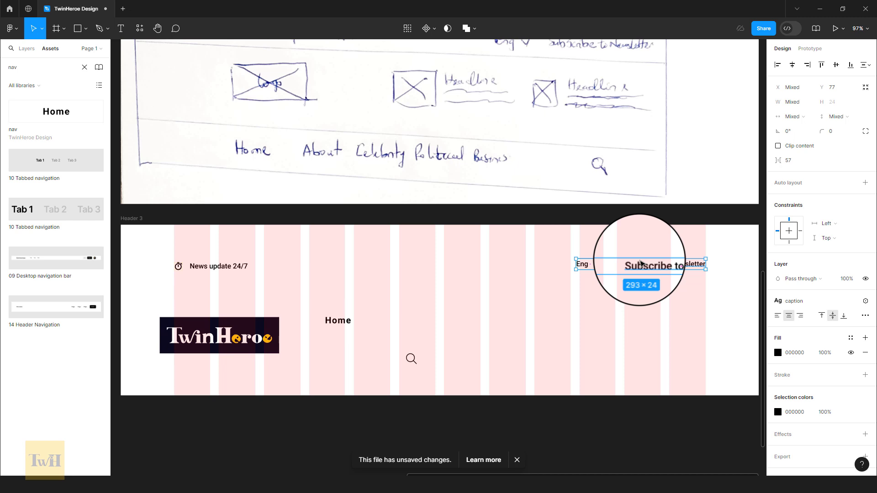
key(shift+a)
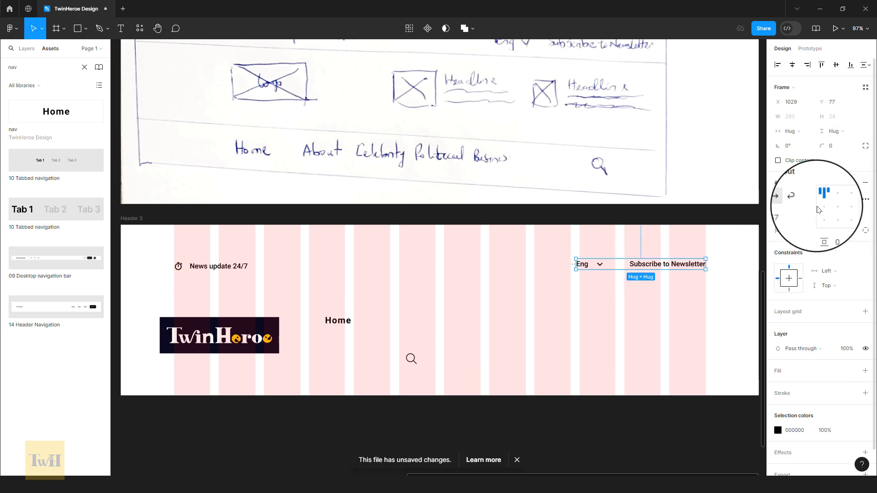
click(793, 214)
text(24)
key(Return)
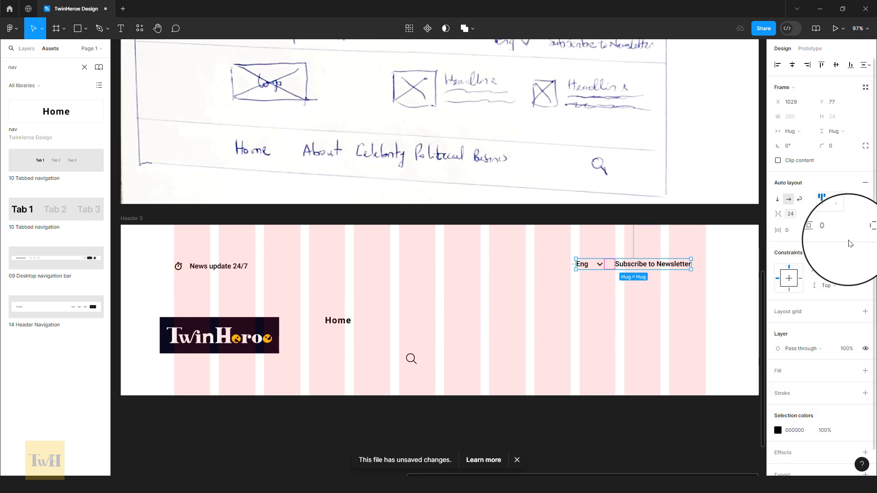
Step: Set the language and newsletter group's gap to the 48 spacing variable and right-align its contents, placing it at X 1038, Y 75
click(790, 216)
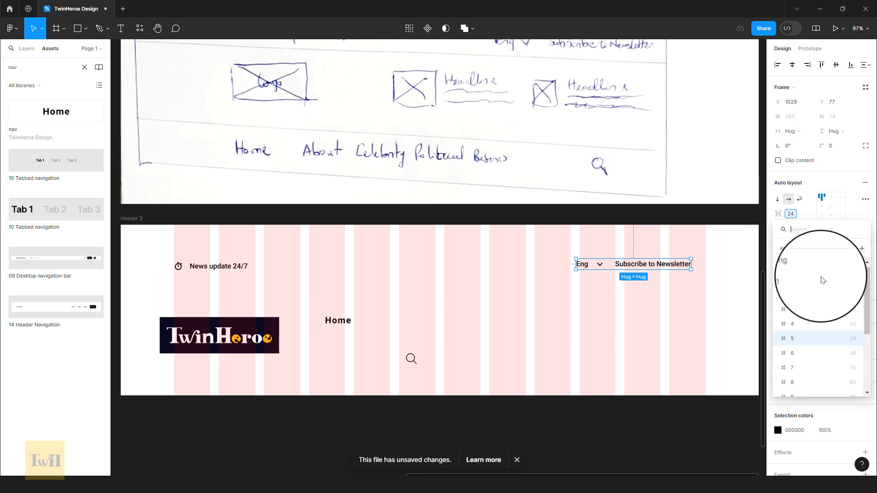
click(831, 354)
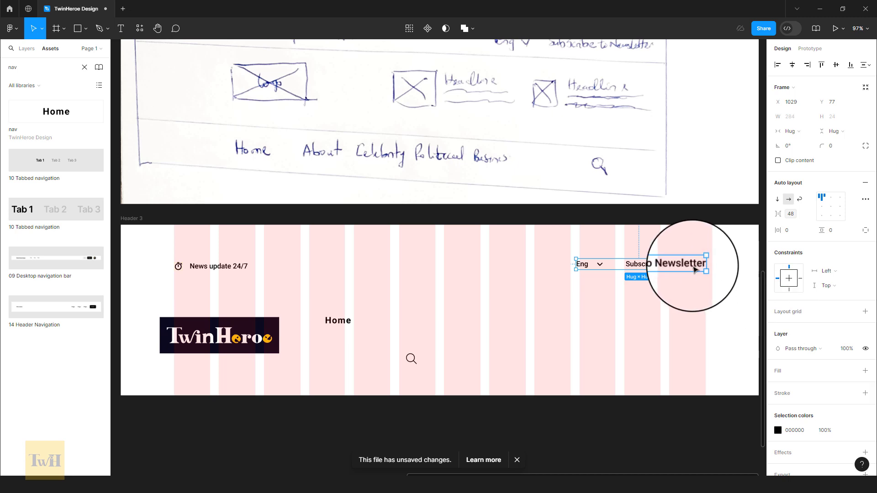
drag(694, 270, 700, 270)
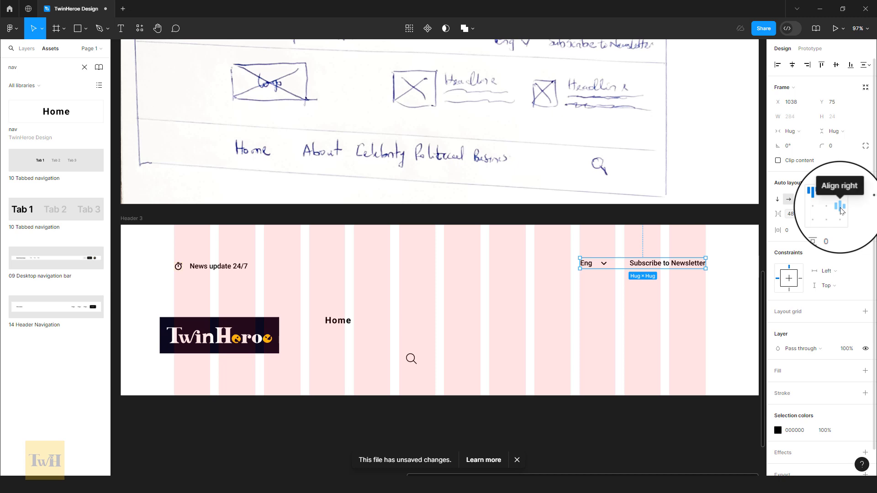
click(841, 208)
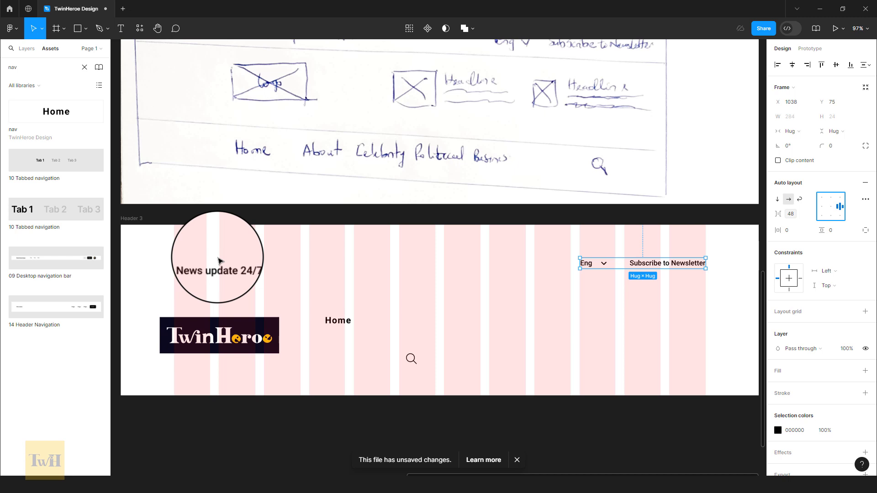
Step: Combine the news update group and the language and newsletter group in one vertically centred auto layout row with Auto spacing
drag(174, 243, 678, 274)
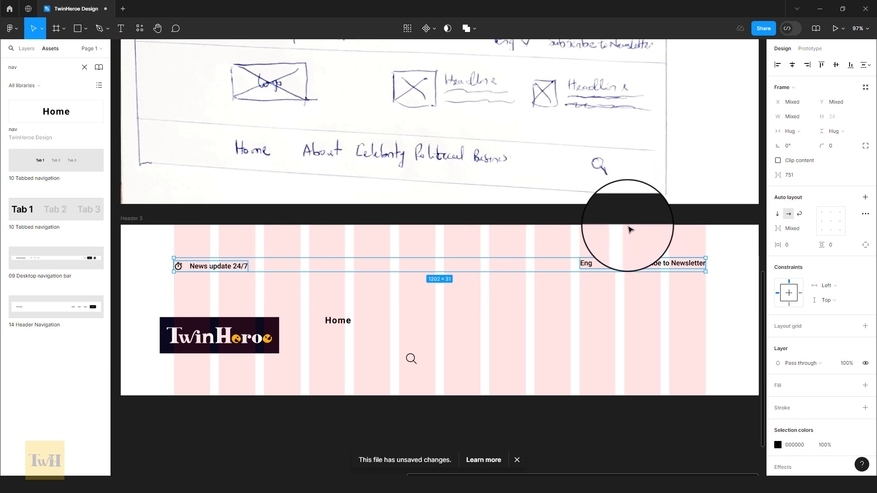
key(shift+a)
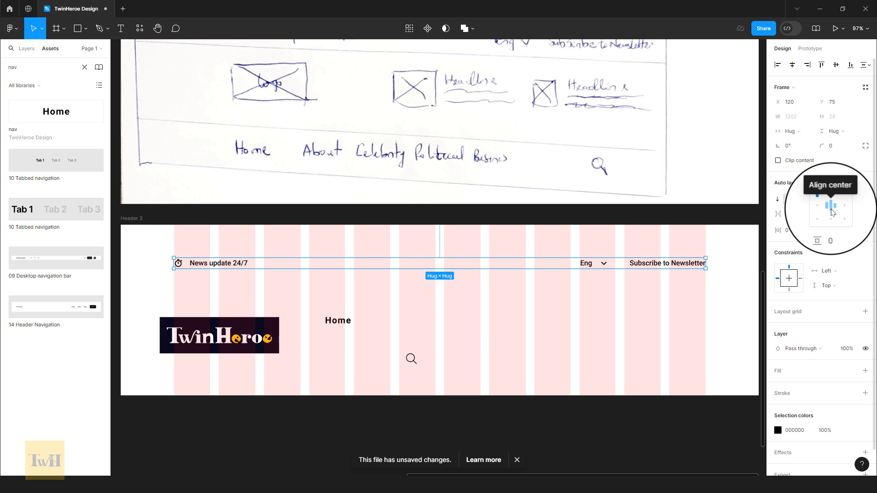
double_click(832, 212)
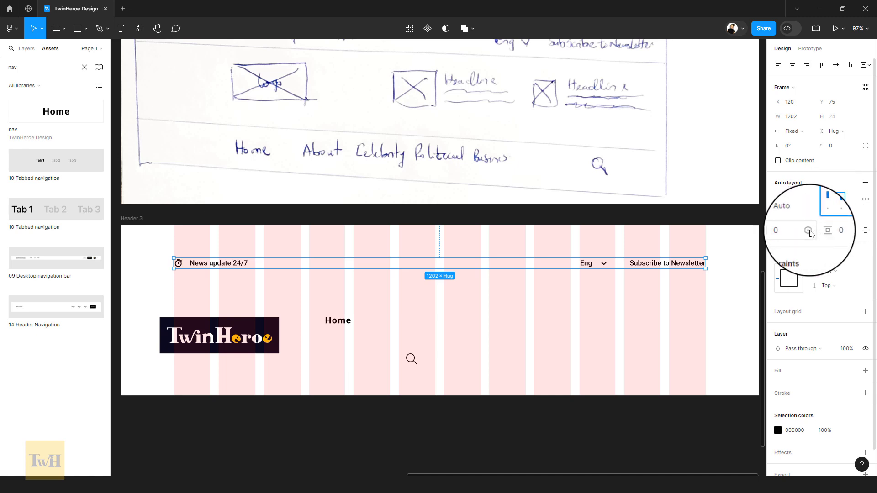
Step: Set the top row's horizontal padding to the 120 spacing variable and its vertical padding to the 24 variable
click(809, 231)
scroll(806, 351, down, 3)
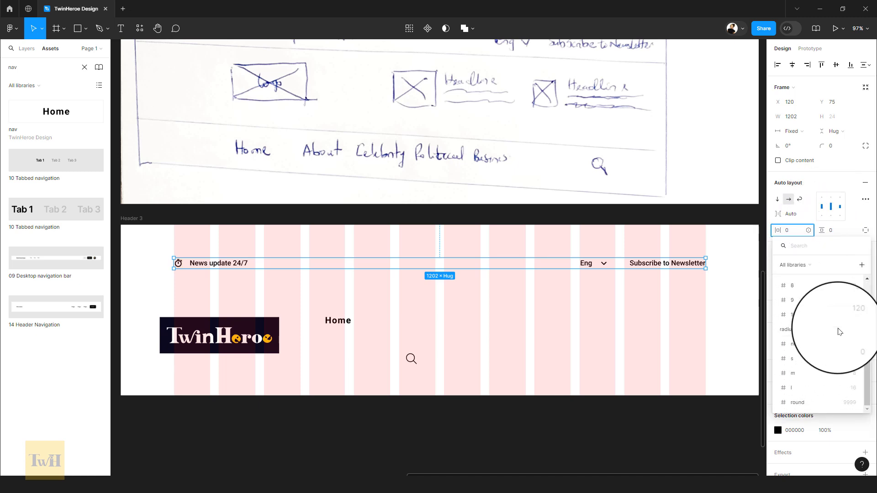
click(844, 314)
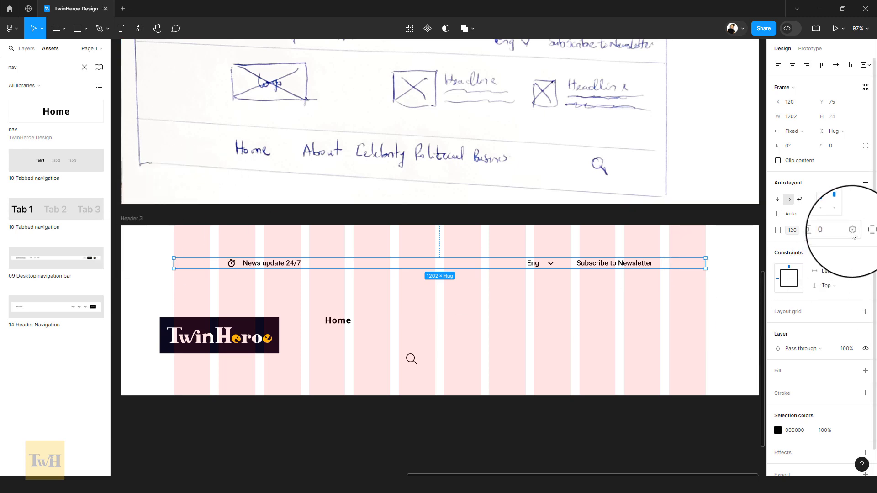
click(853, 231)
click(854, 350)
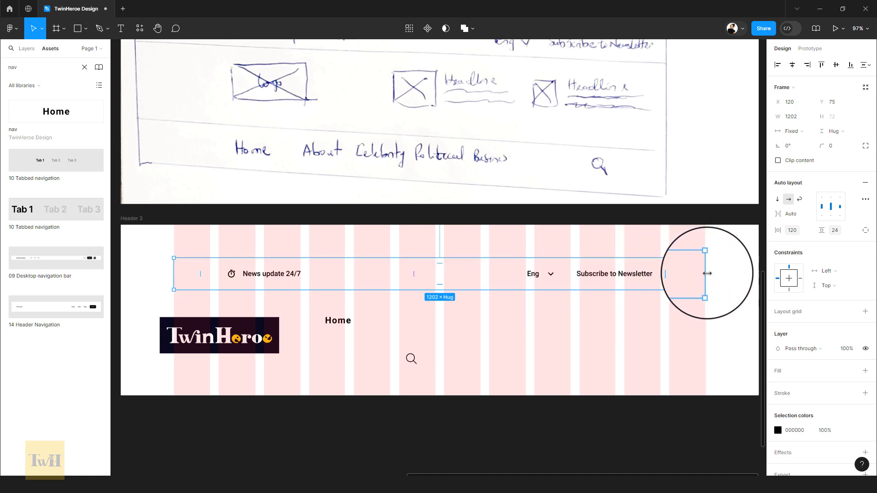
Step: Extend the top row across the full 1442 width of Header 3 and align it to the frame's upper edge at X 0, Y 0
drag(707, 273, 759, 274)
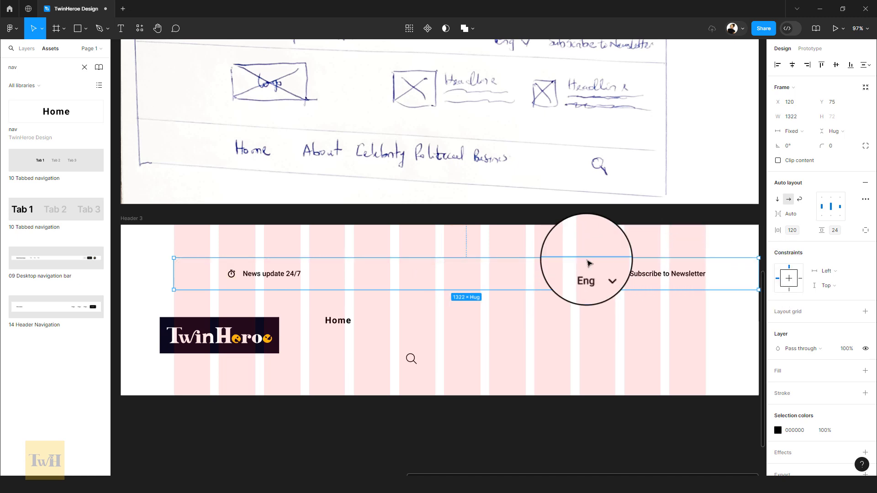
drag(167, 274, 124, 271)
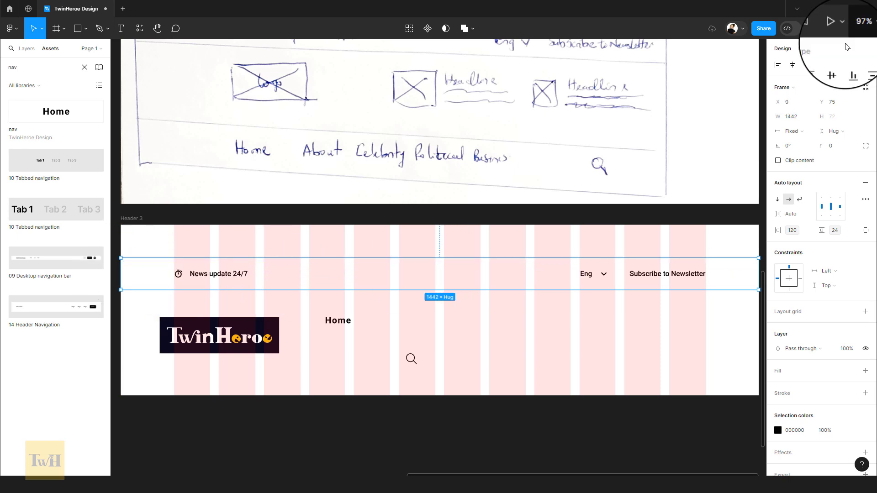
click(822, 66)
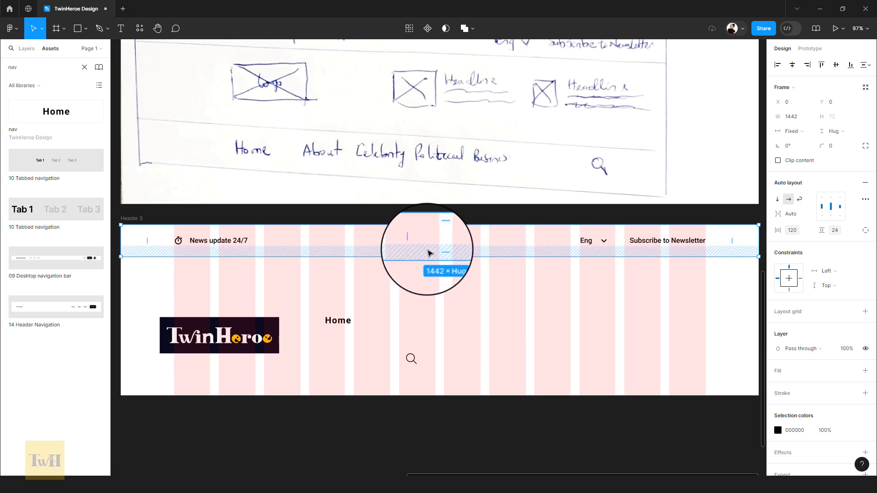
scroll(376, 293, up, 1)
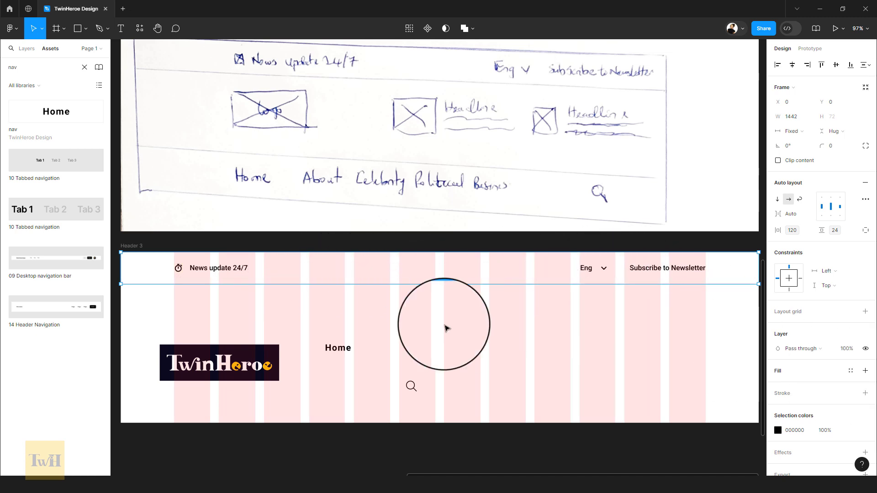
Step: Fill the top row with the c3 colour variable and recolour its black text and icons with c5
click(851, 372)
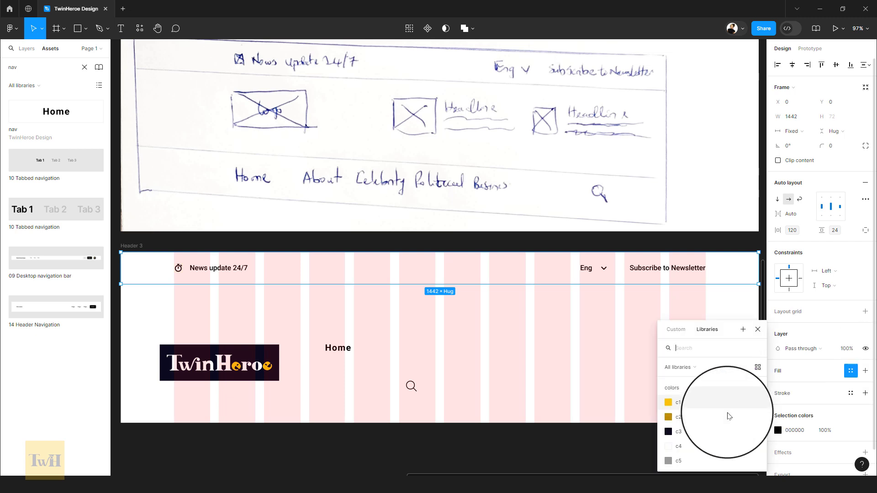
click(693, 435)
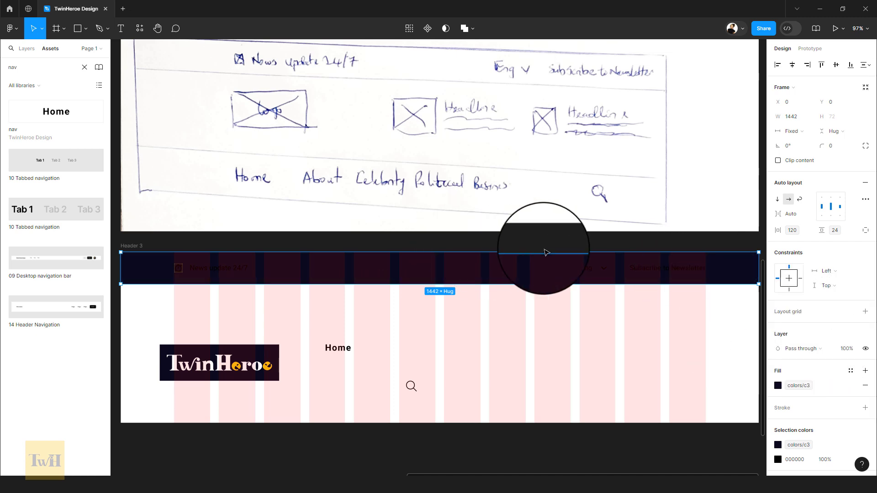
scroll(792, 449, down, 2)
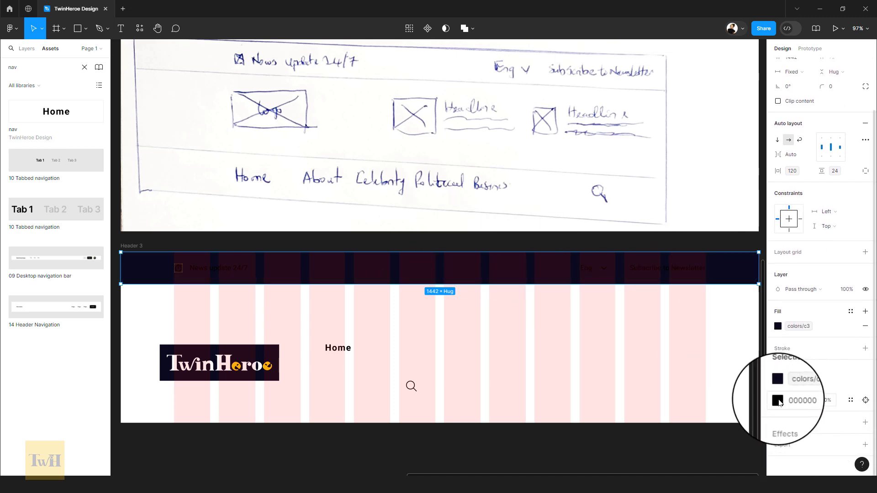
click(851, 402)
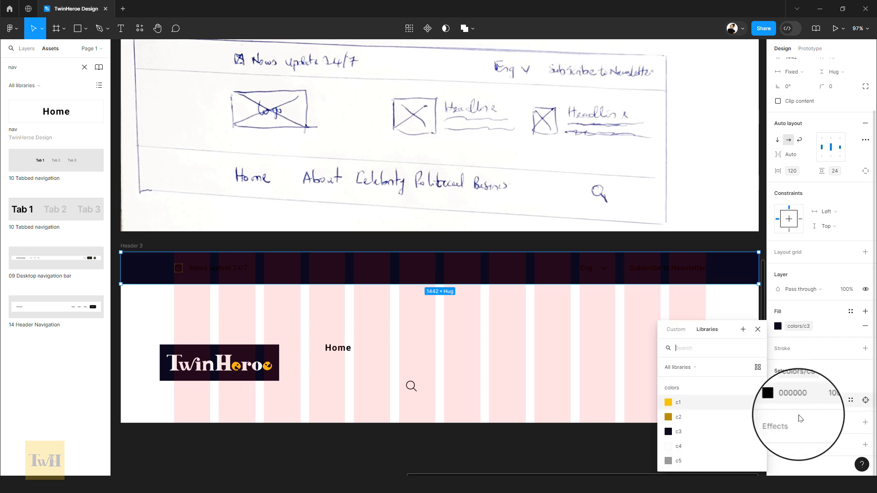
click(693, 465)
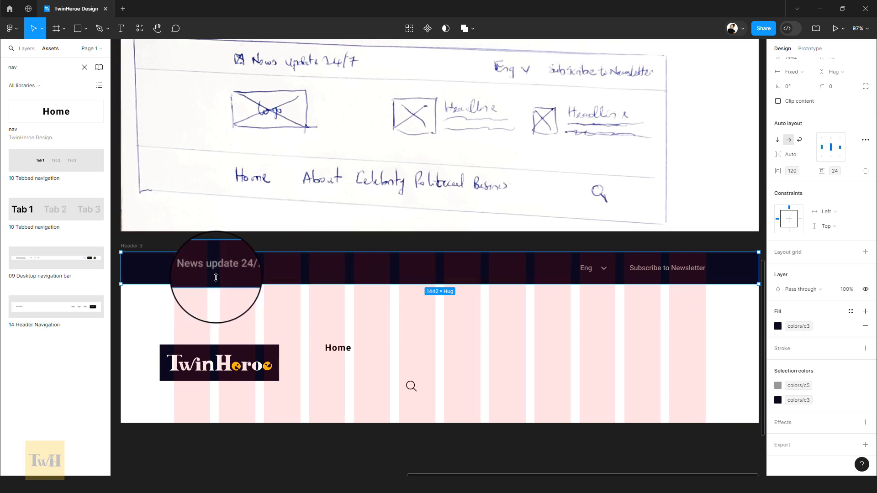
Step: Recolour the timer icon beside "News update 24/7" with the c1 colour variable
scroll(219, 274, up, 4)
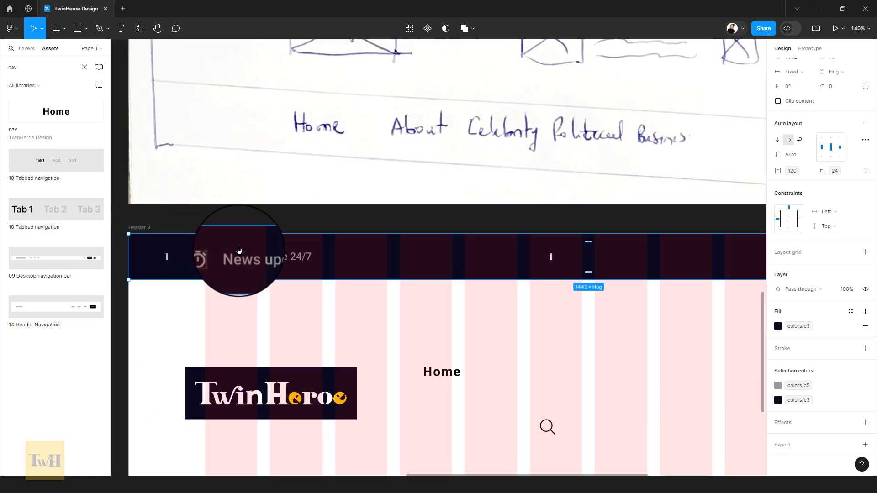
ctrl+click(243, 258)
click(212, 257)
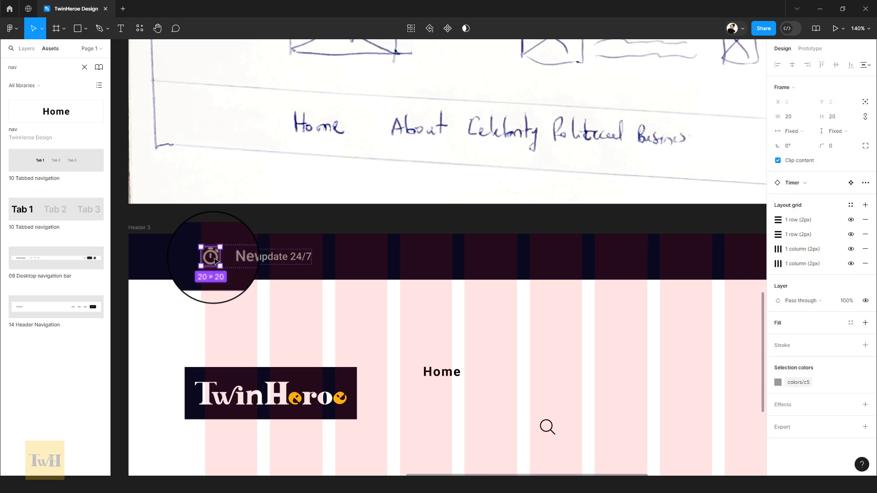
scroll(356, 257, down, 3)
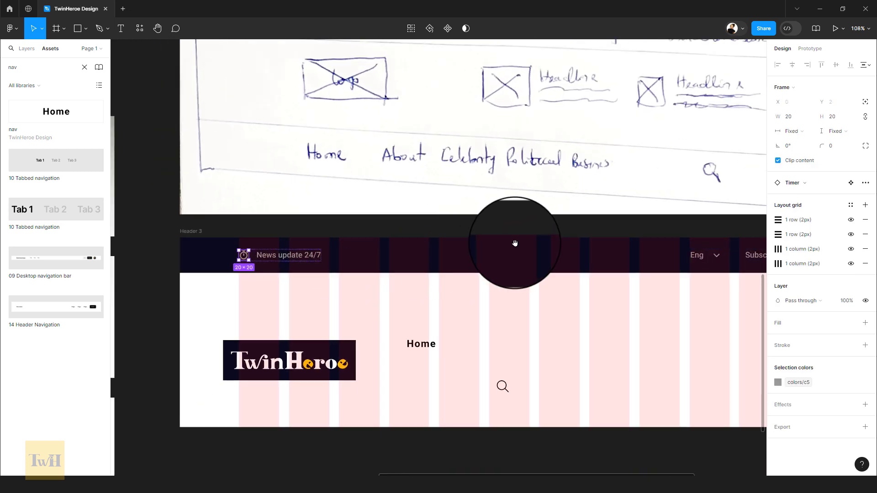
click(804, 382)
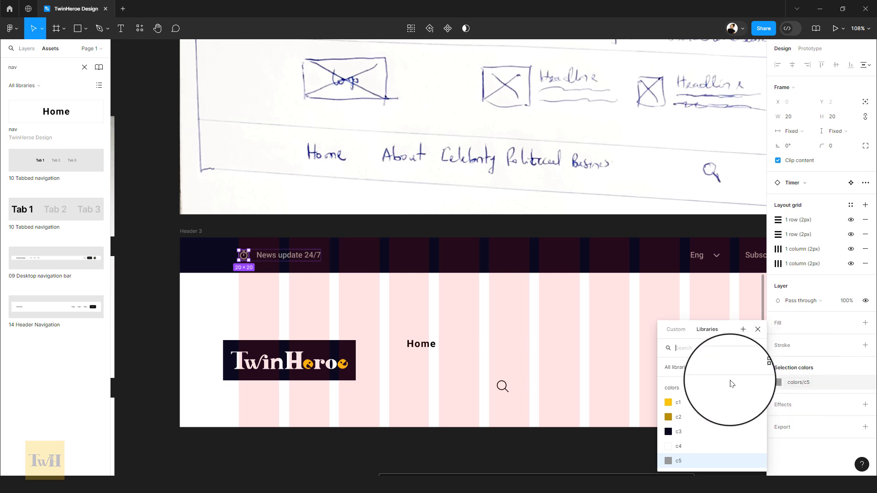
click(692, 406)
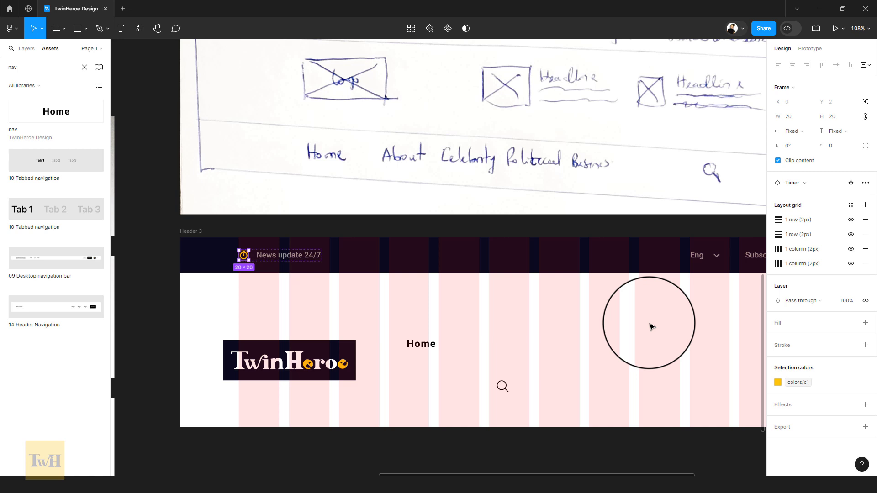
Step: Remove all four layout grids from the timer icon, then deselect it
click(247, 277)
click(248, 266)
scroll(245, 263, up, 1)
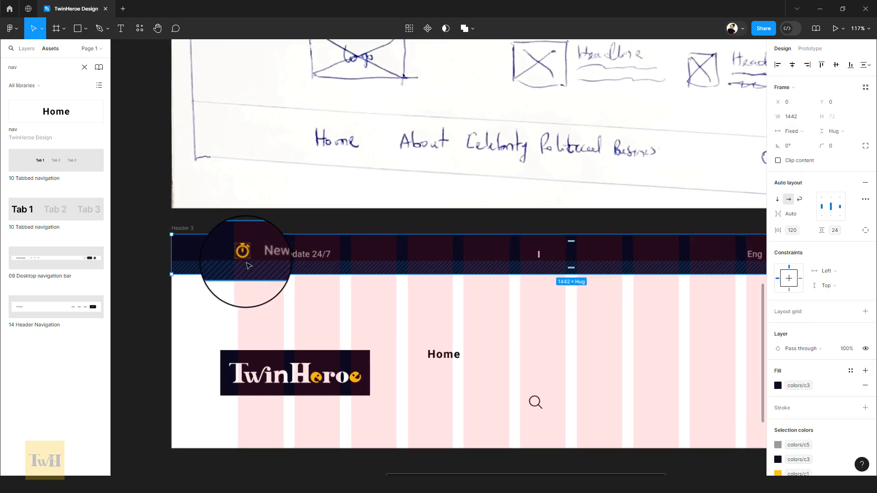
scroll(248, 266, up, 10)
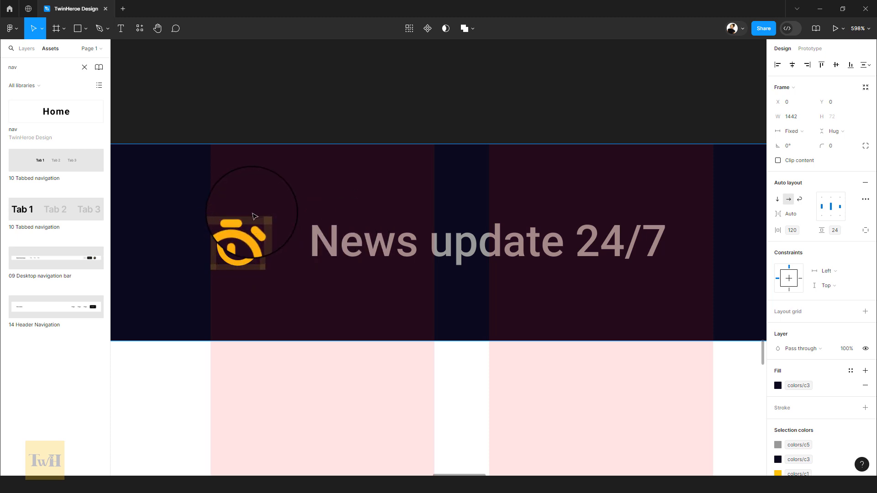
click(246, 247)
click(246, 247)
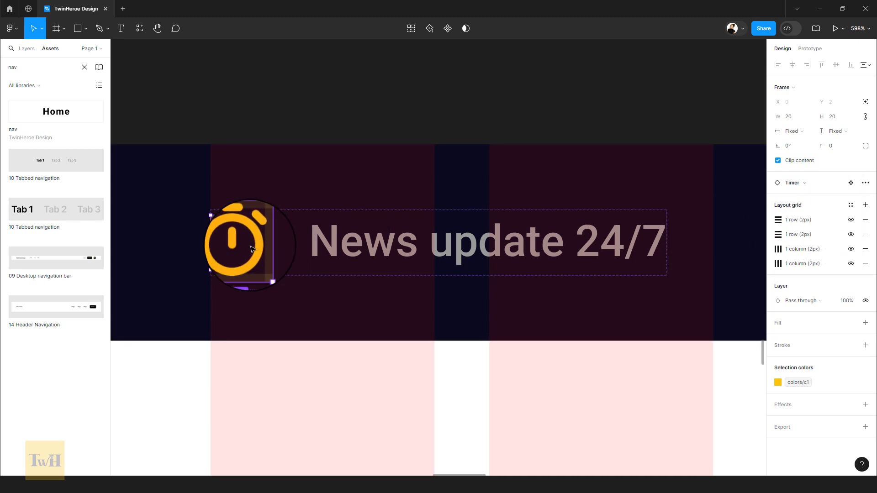
click(870, 221)
click(869, 222)
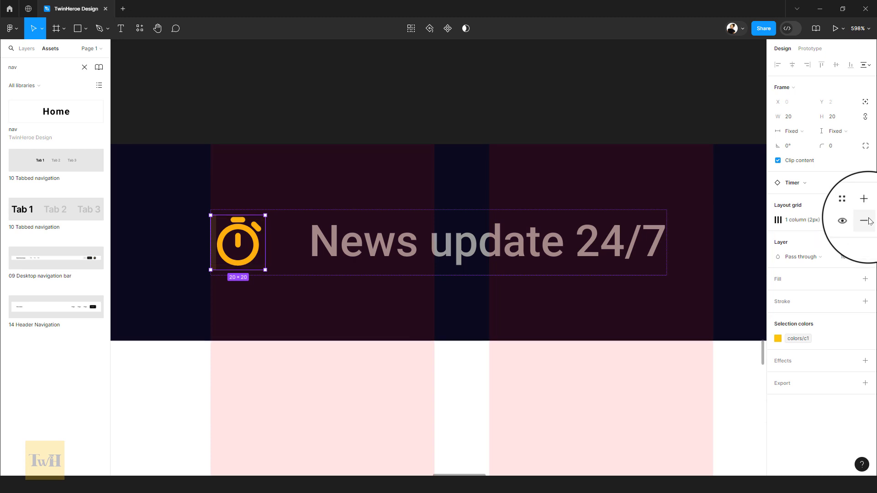
click(869, 221)
scroll(537, 260, down, 10)
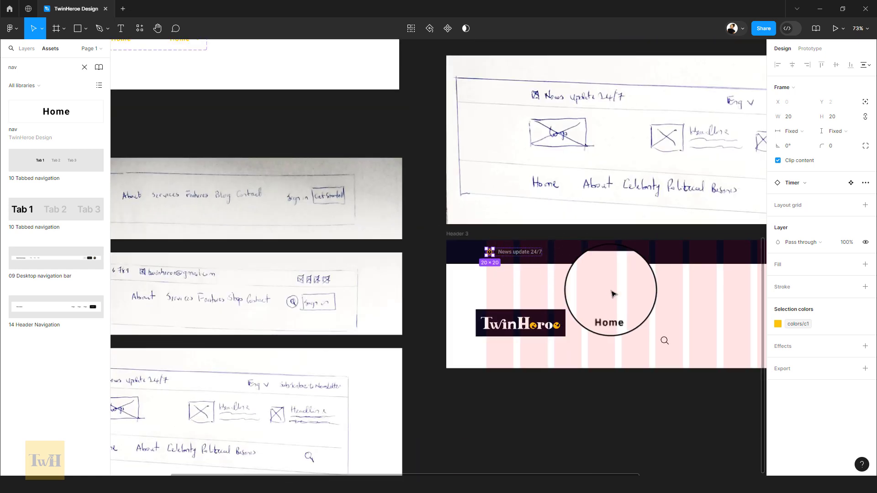
click(640, 288)
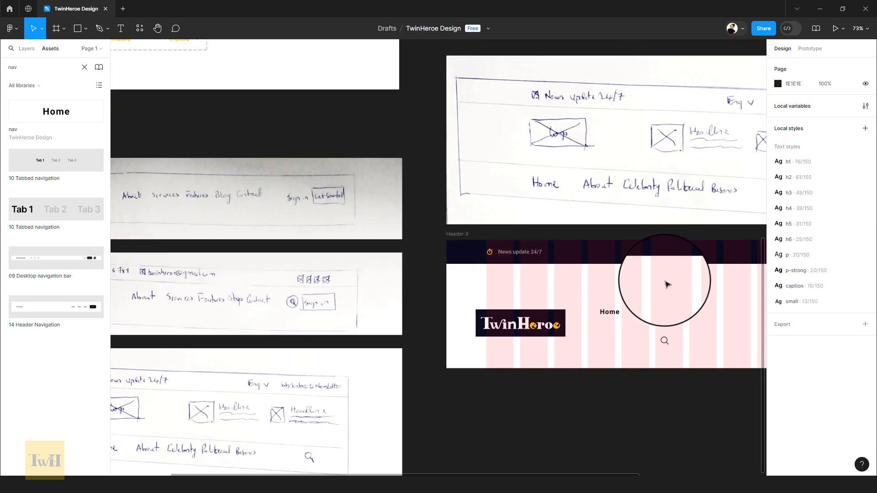
Step: Increase the height of the Header 3 frame to 613, keeping its width at 1442
drag(616, 275, 428, 237)
scroll(621, 245, up, 2)
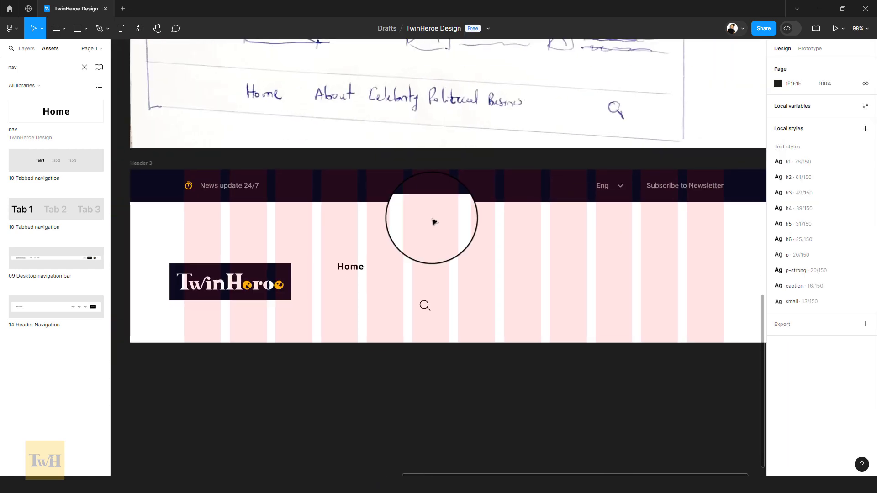
scroll(431, 228, down, 3)
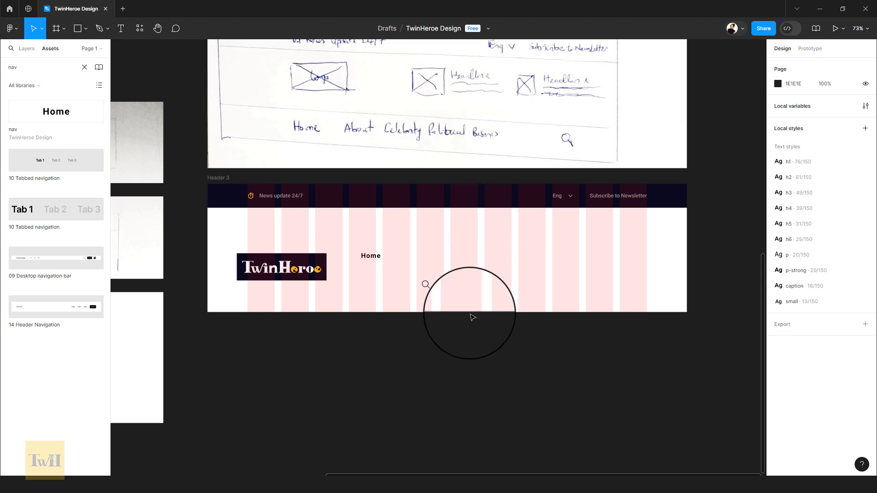
click(215, 178)
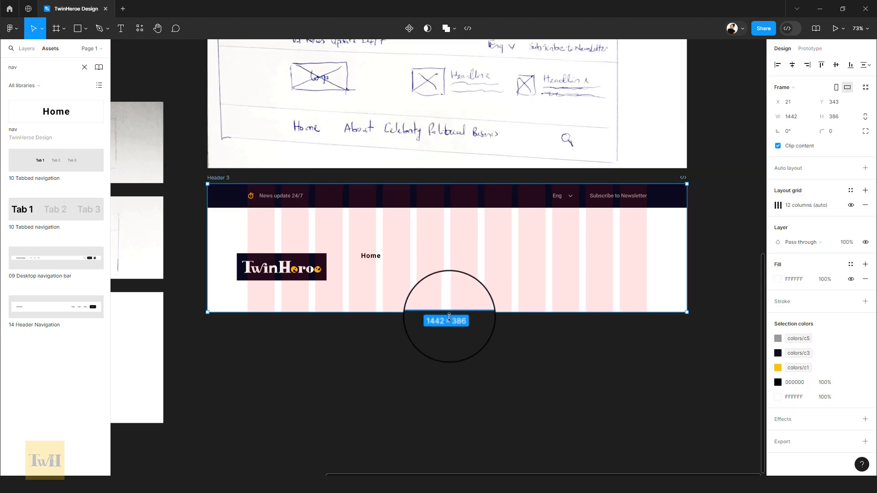
drag(450, 317, 451, 389)
scroll(391, 307, down, 2)
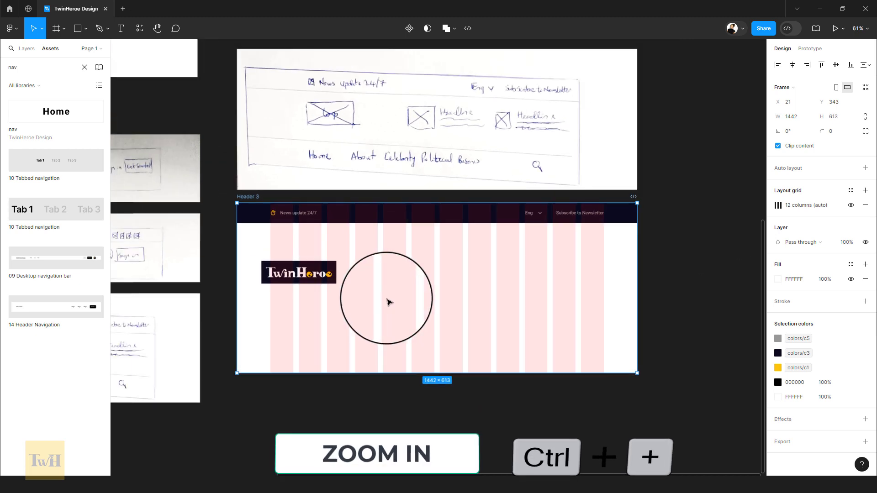
Step: Position the TwinHeroe logo below the top row at X 120, Y 149 and move the "Home" nav item down to X 390, Y 392
scroll(387, 302, up, 6)
drag(368, 282, 431, 338)
drag(285, 302, 286, 283)
key(ctrl+z)
click(298, 269)
scroll(340, 167, up, 3)
drag(560, 195, 478, 90)
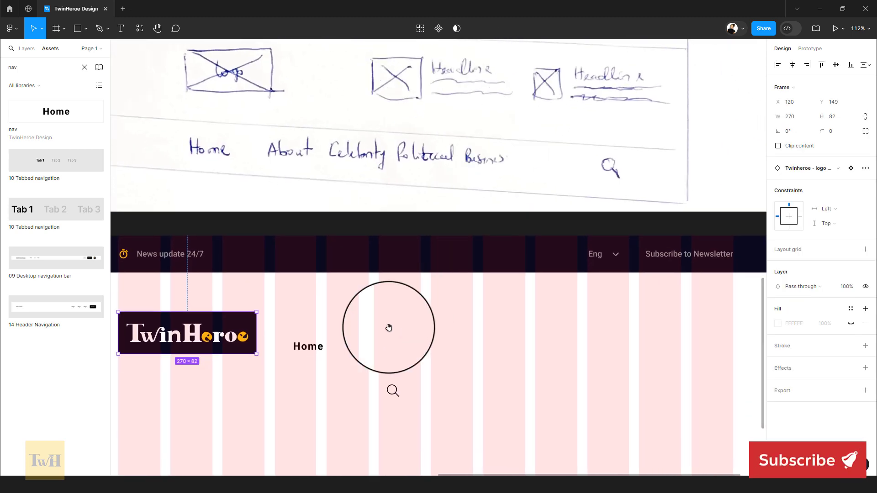
drag(389, 328, 402, 279)
drag(421, 249, 402, 305)
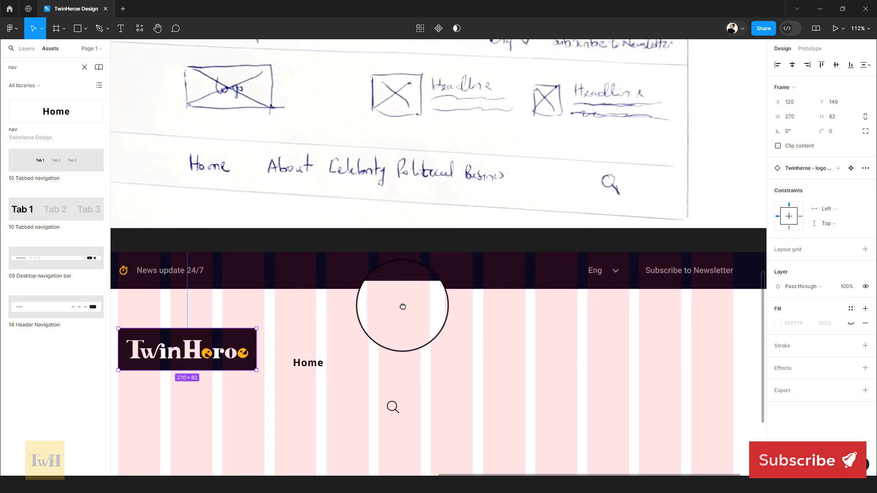
drag(312, 364, 281, 464)
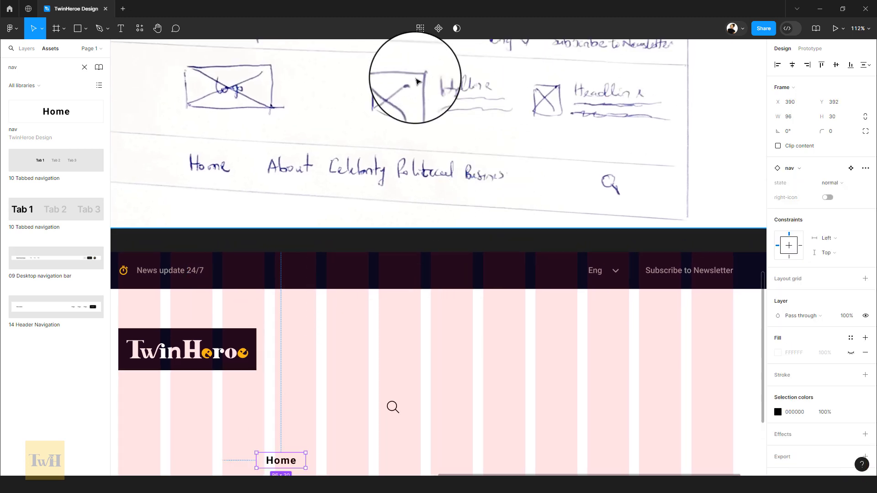
Step: Add a "Headline" text in the logo row and duplicate it directly below, with both at X 731 and a gap of 7, and select both
scroll(434, 307, down, 1)
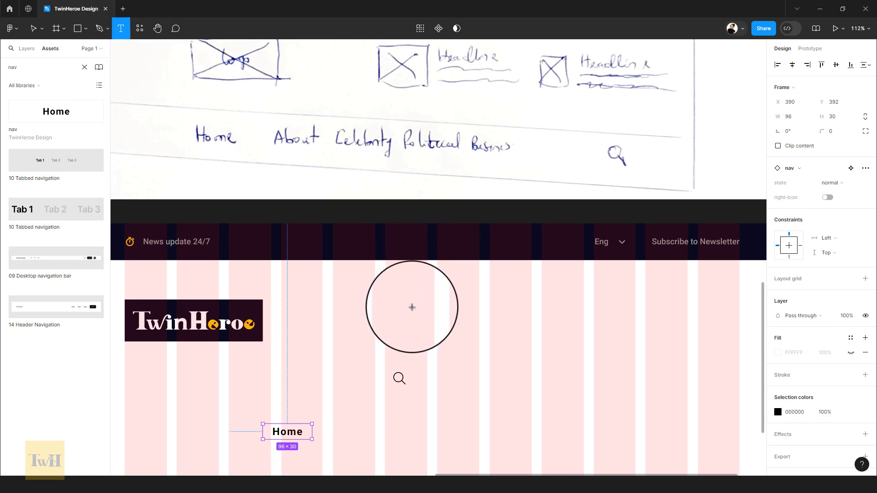
click(414, 307)
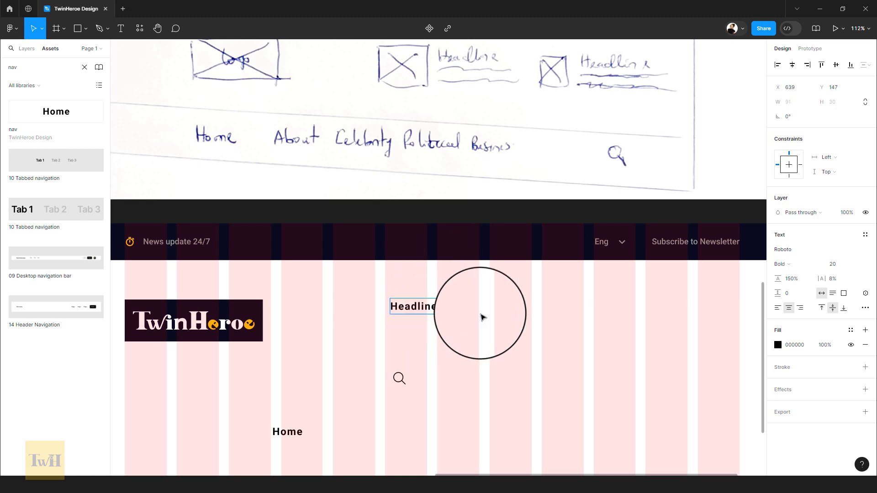
key(Escape)
alt+drag(425, 305, 465, 314)
shift+click(417, 307)
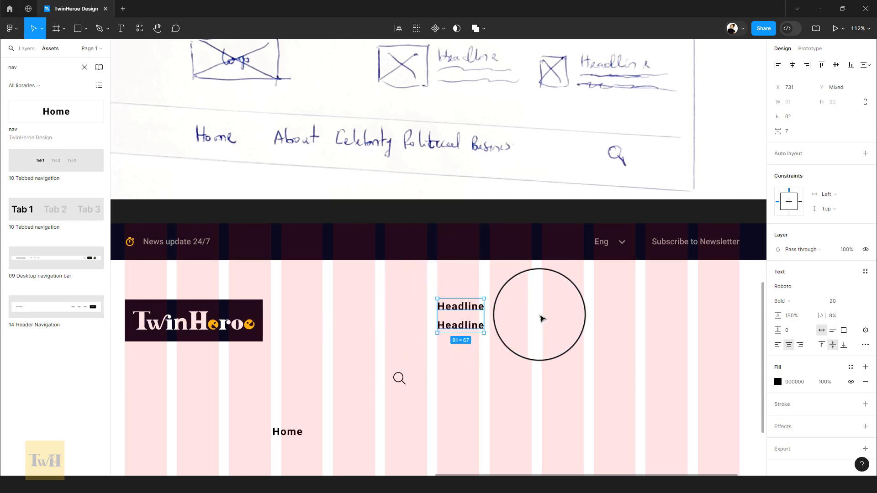
drag(542, 317, 520, 316)
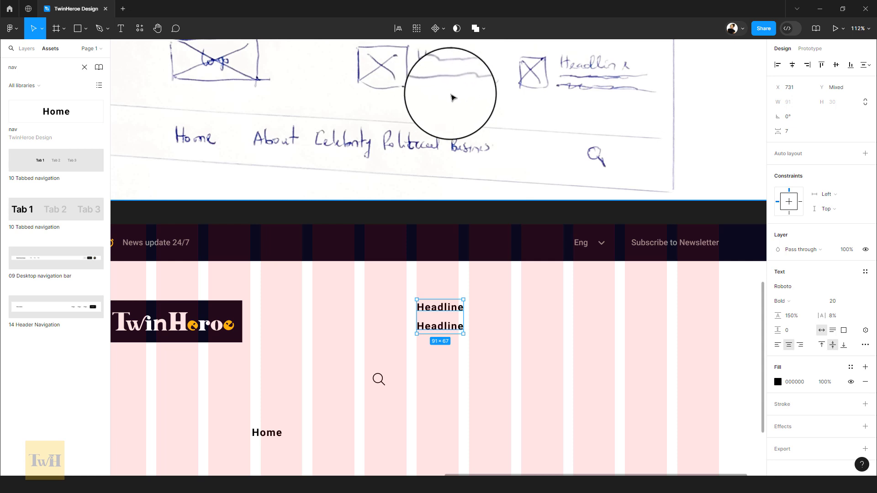
drag(450, 98, 448, 161)
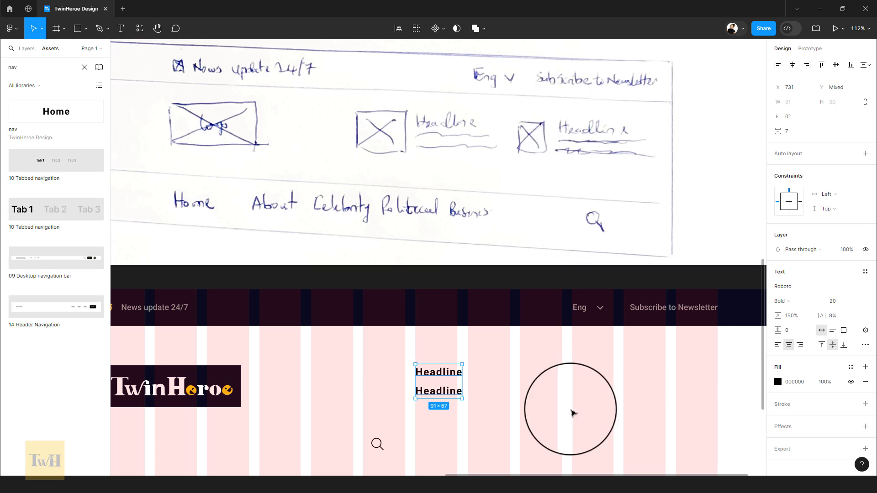
Step: Move the two stacked Headline texts together to X 1138, lining them up with the grid column below "Subscribe to Newsletter"
drag(572, 411, 596, 284)
scroll(599, 287, down, 3)
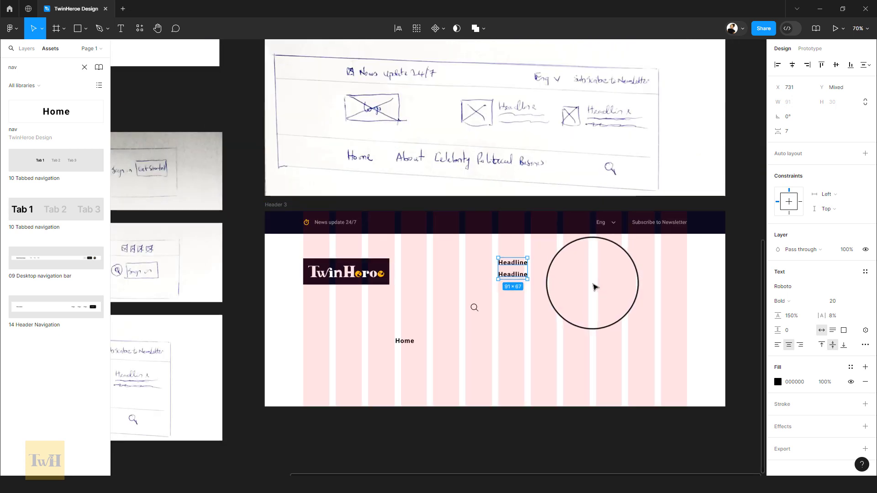
click(366, 273)
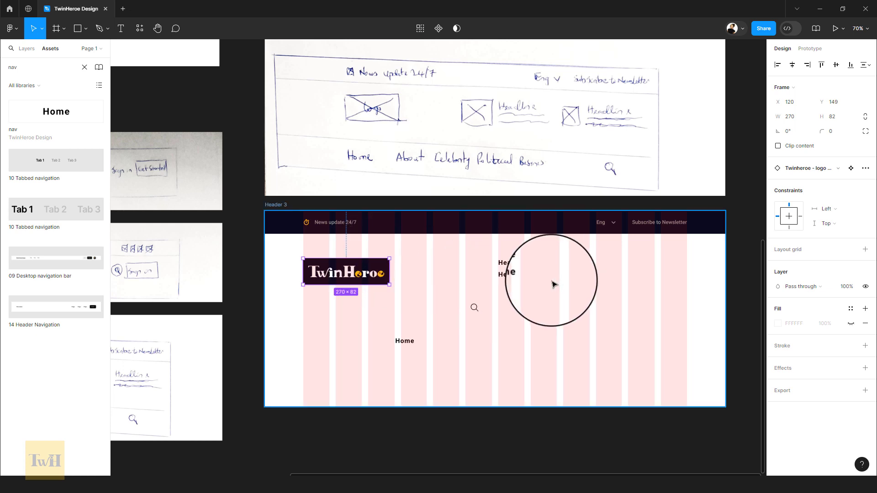
scroll(552, 284, up, 3)
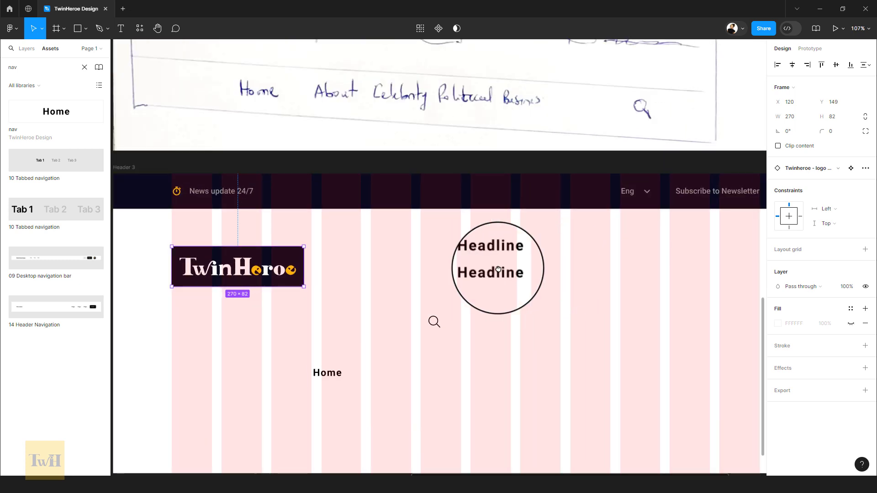
drag(568, 268, 451, 275)
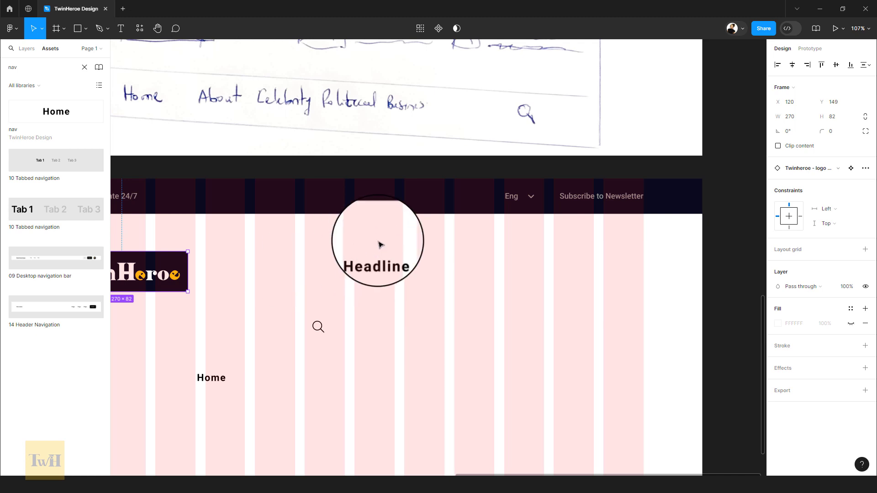
drag(369, 307, 576, 276)
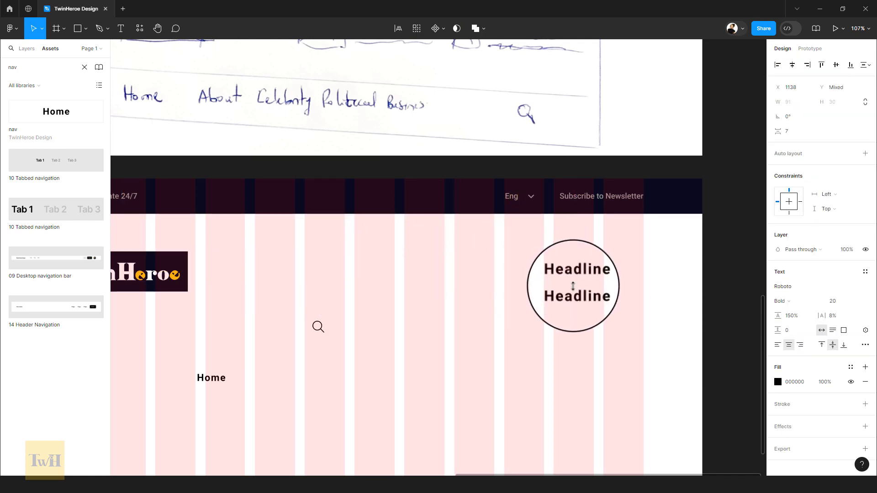
Step: Widen the lower Headline text to 184 across the last two grid columns and align its text left
click(564, 297)
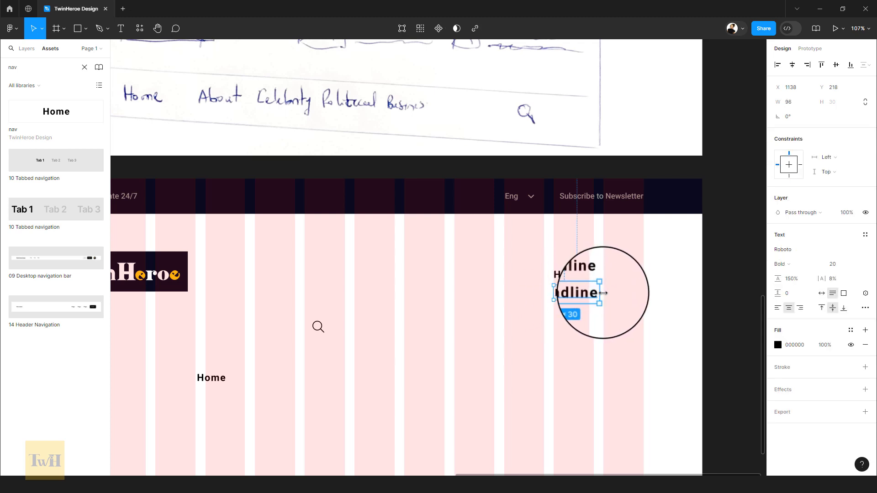
drag(610, 292, 640, 294)
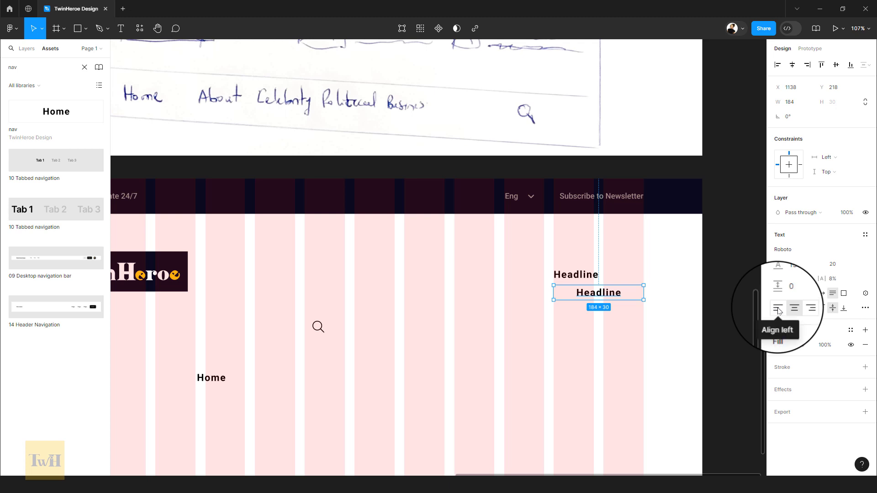
click(567, 274)
Step: Draw an 80 × 80 square beside the Headline texts at X 1037, Y 173 as the image placeholder
scroll(568, 262, up, 1)
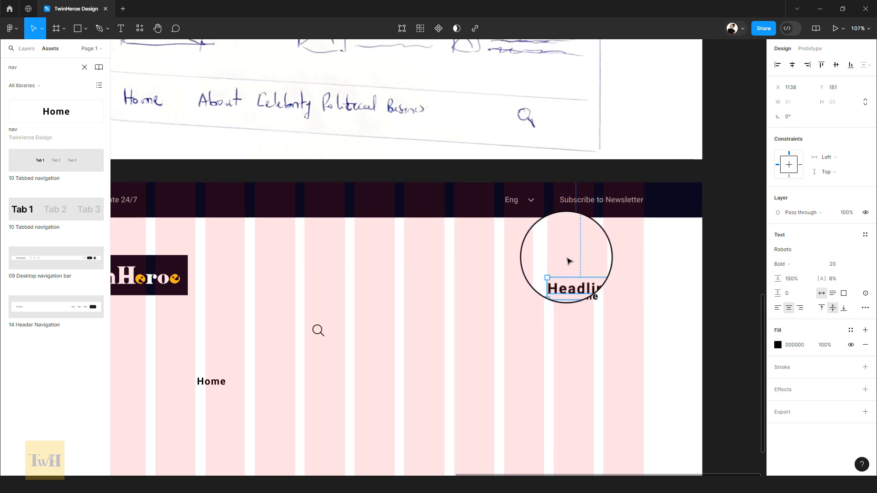
scroll(566, 261, up, 3)
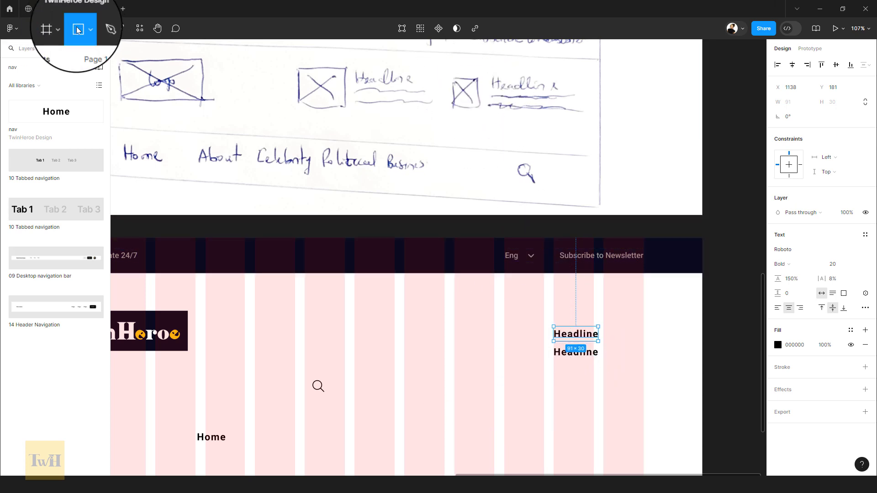
scroll(510, 354, up, 5)
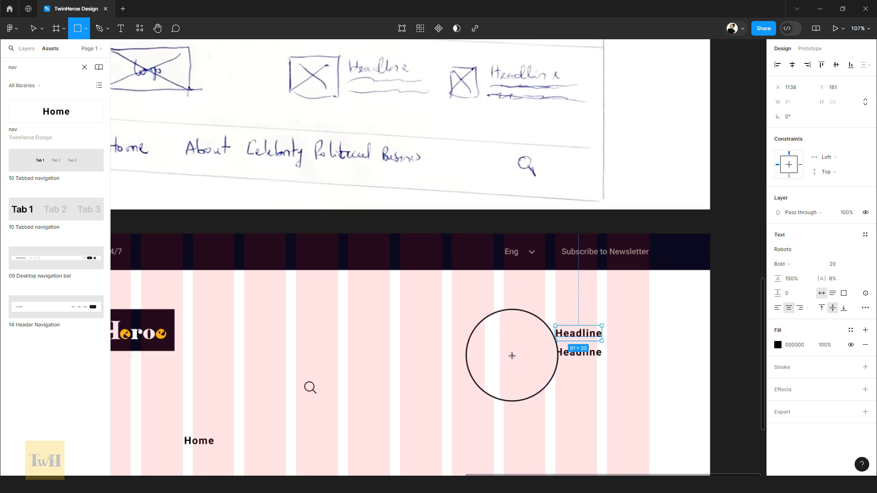
drag(526, 321, 408, 187)
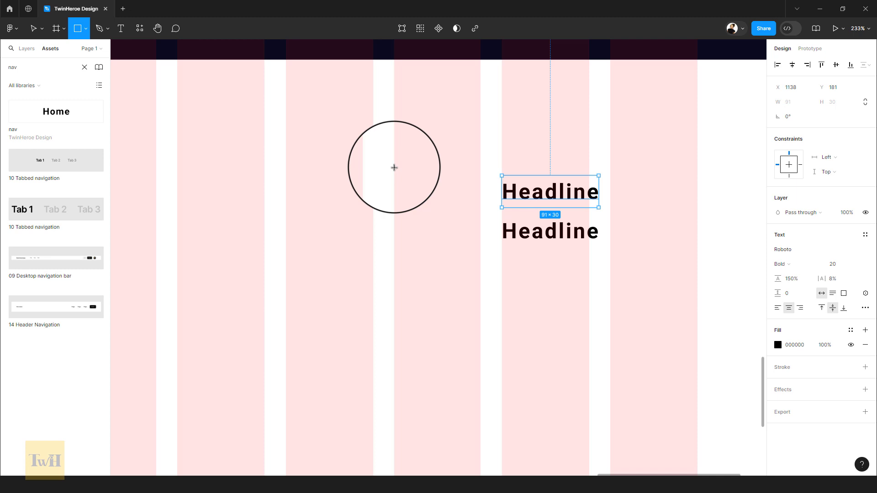
drag(394, 167, 466, 248)
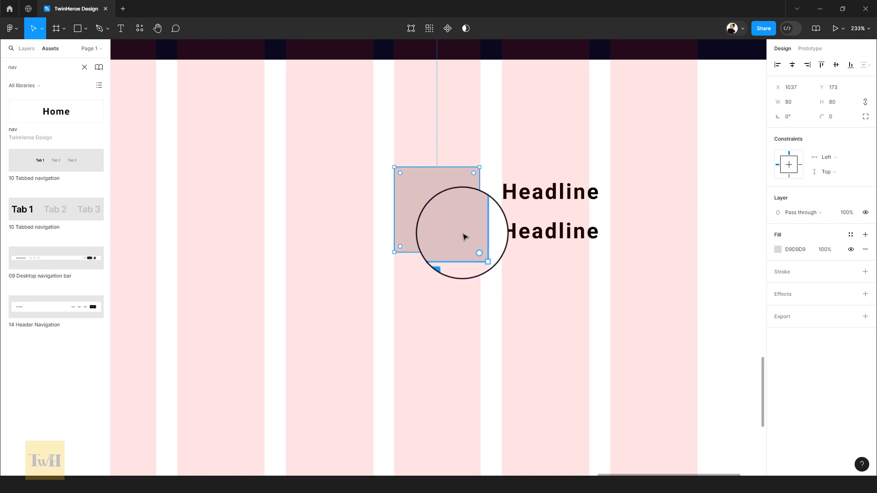
Step: Resize the lower Headline text box to 183 × 55 and position it at X 1138, Y 198 beneath the upper Headline
scroll(492, 276, down, 5)
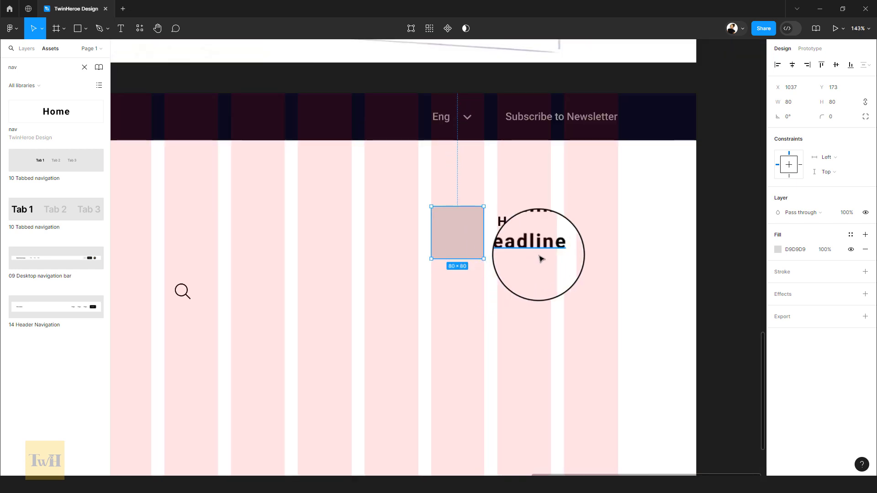
scroll(510, 307, up, 4)
scroll(411, 325, down, 3)
scroll(411, 324, right, 3)
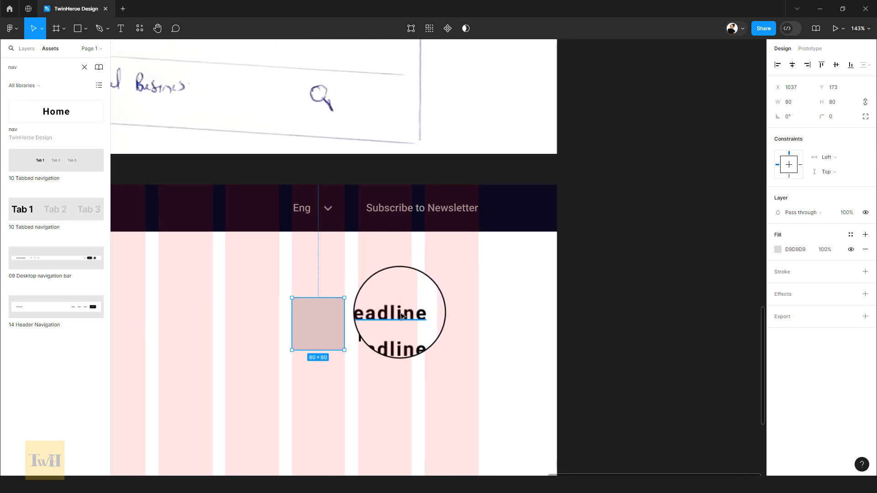
click(396, 309)
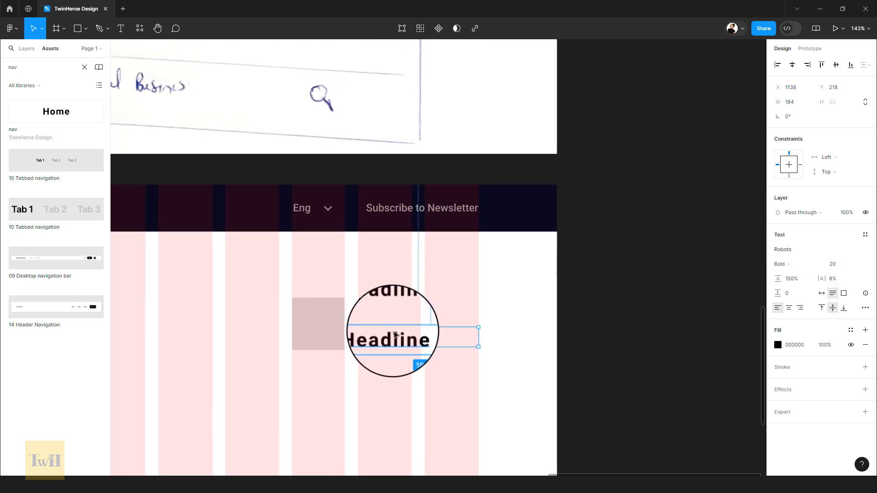
click(400, 334)
drag(414, 335, 417, 353)
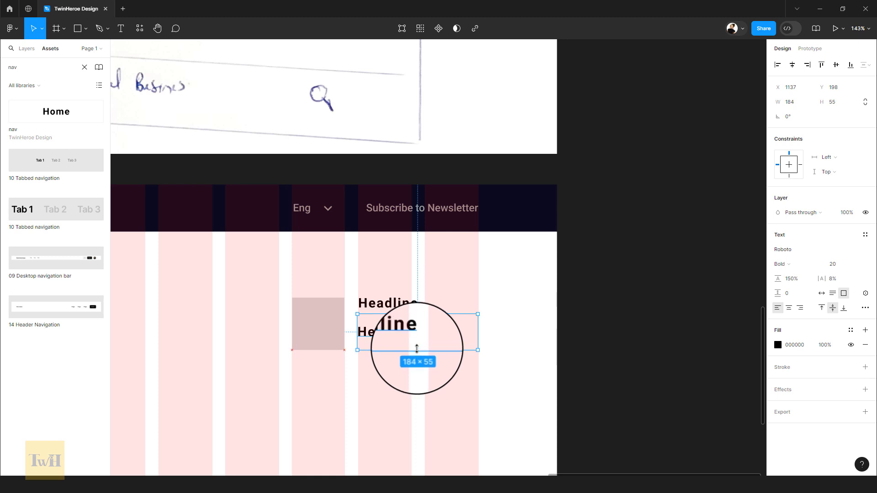
scroll(356, 332, up, 5)
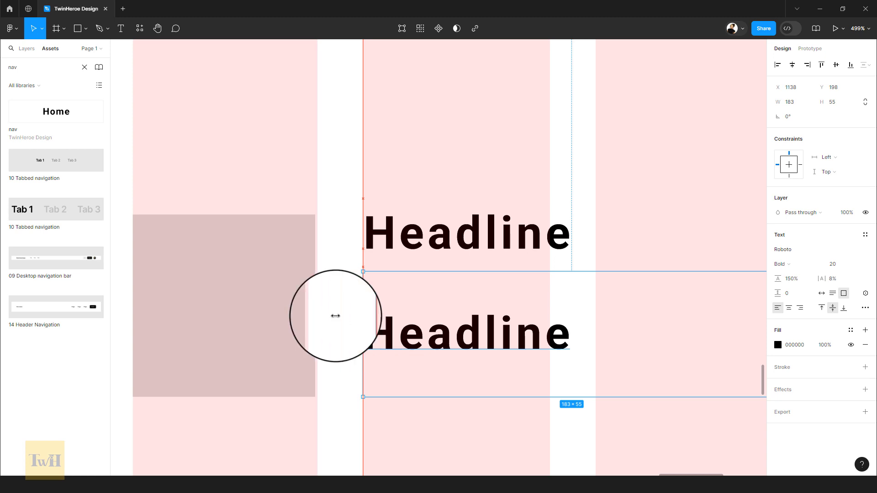
Step: Enlarge the image placeholder square to 81 × 81 so it fills its grid column, then deselect it
click(307, 319)
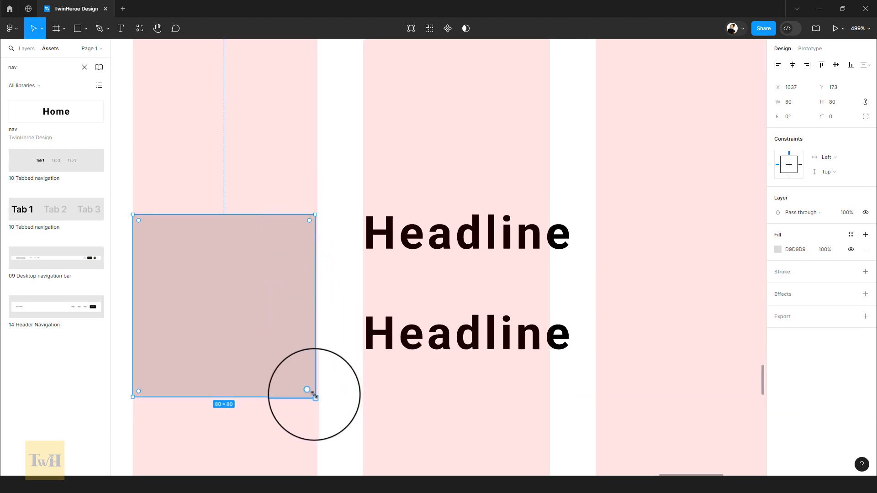
drag(315, 396, 318, 399)
click(423, 302)
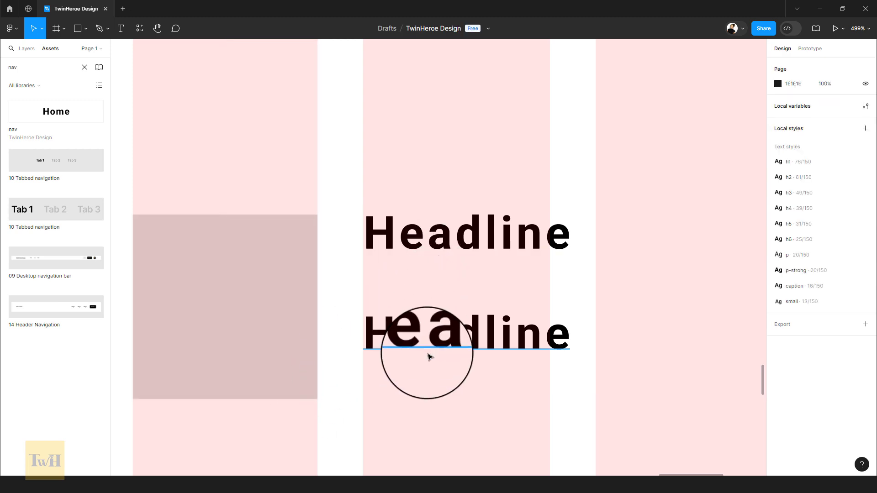
Step: Open the Lorem Ipsum plugin for the lower Headline text and clear the amount of text to generate
scroll(425, 338, down, 2)
scroll(424, 339, down, 5)
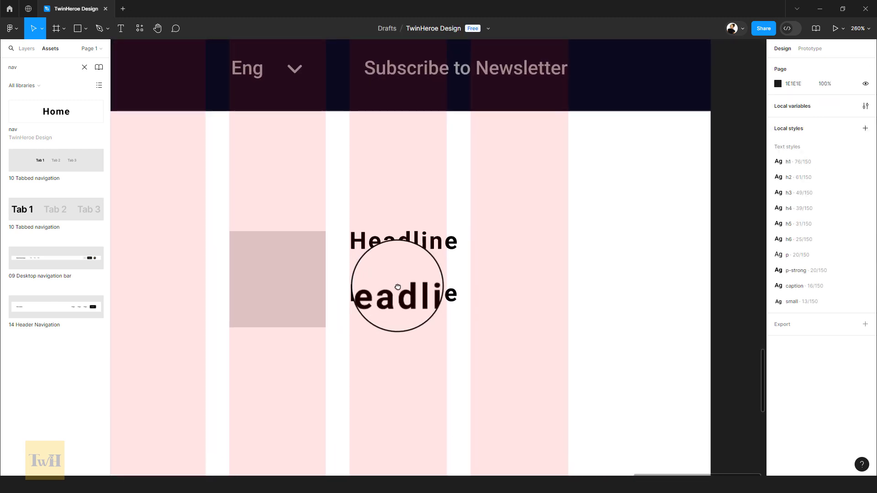
click(419, 259)
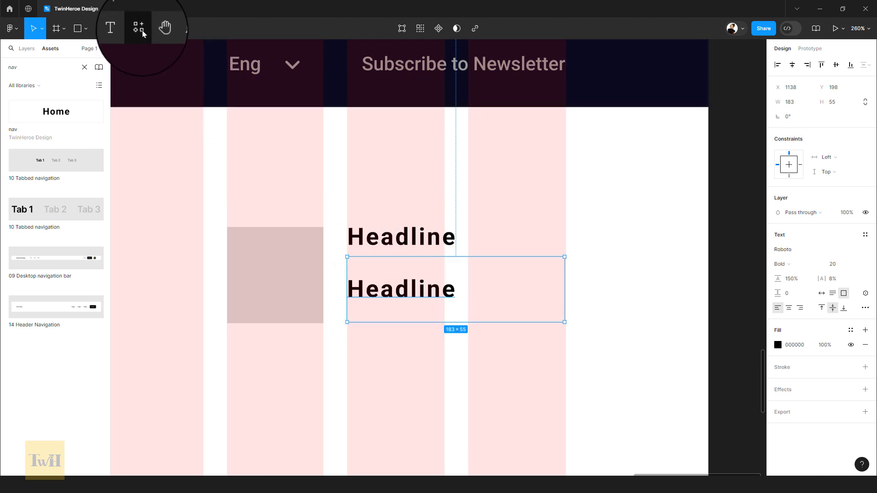
click(142, 31)
click(179, 50)
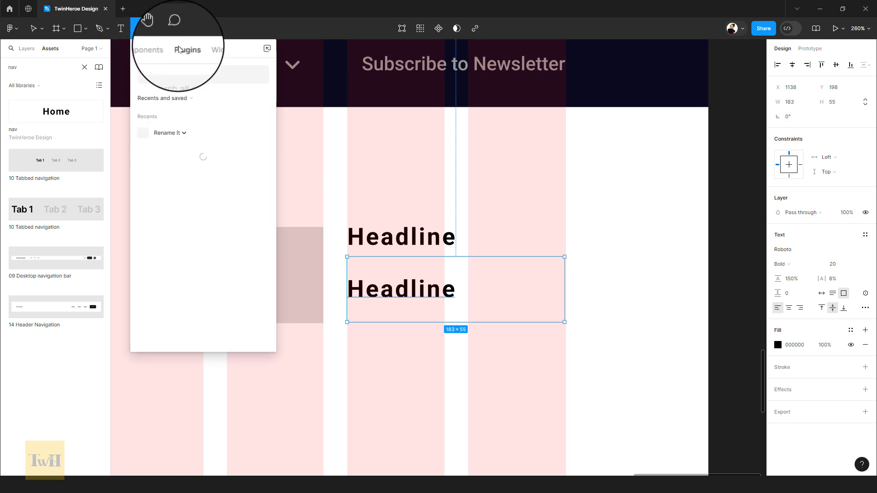
scroll(196, 237, down, 3)
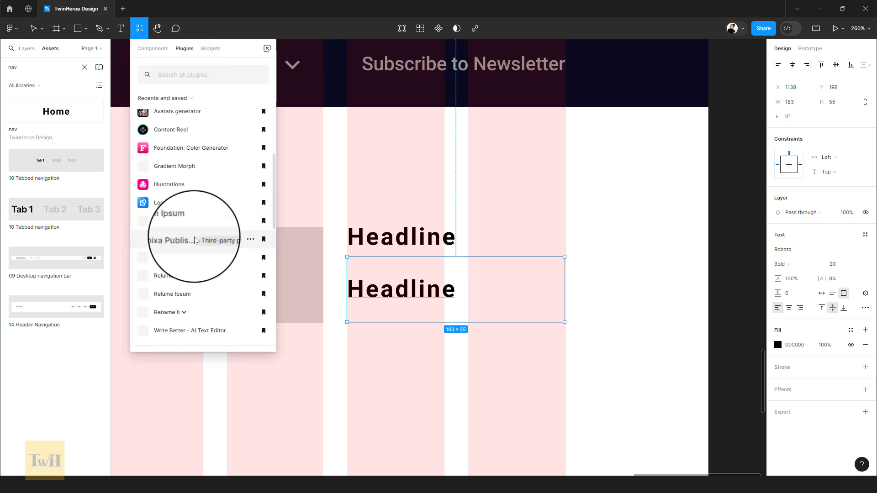
scroll(194, 239, down, 3)
scroll(194, 237, up, 5)
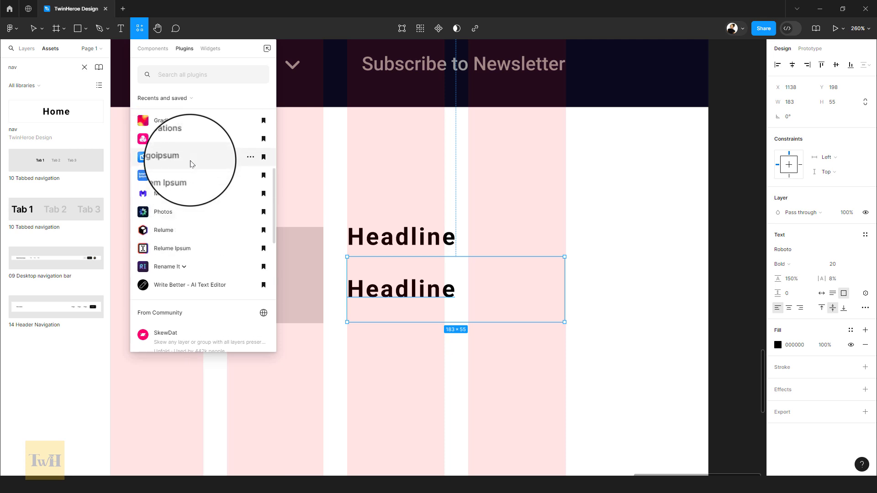
click(186, 222)
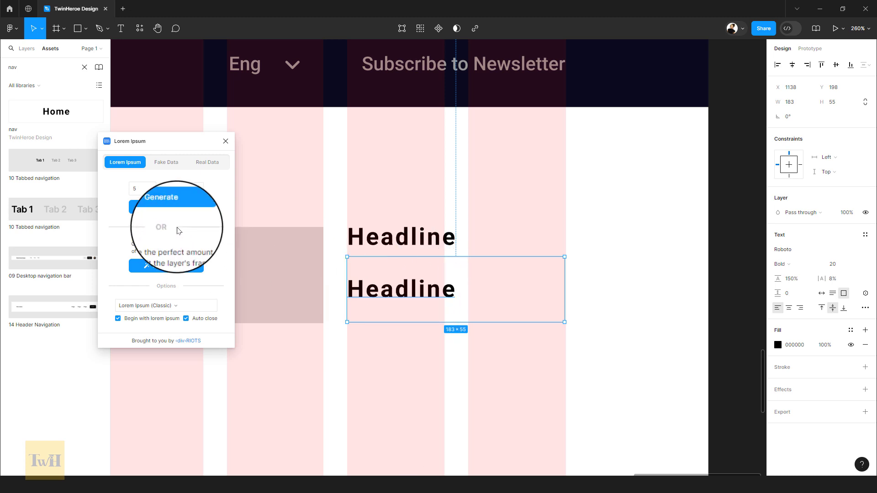
click(138, 188)
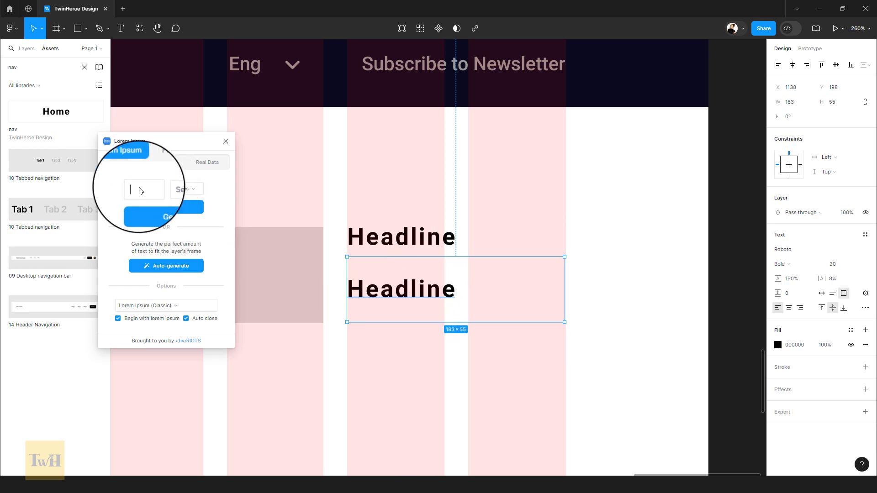
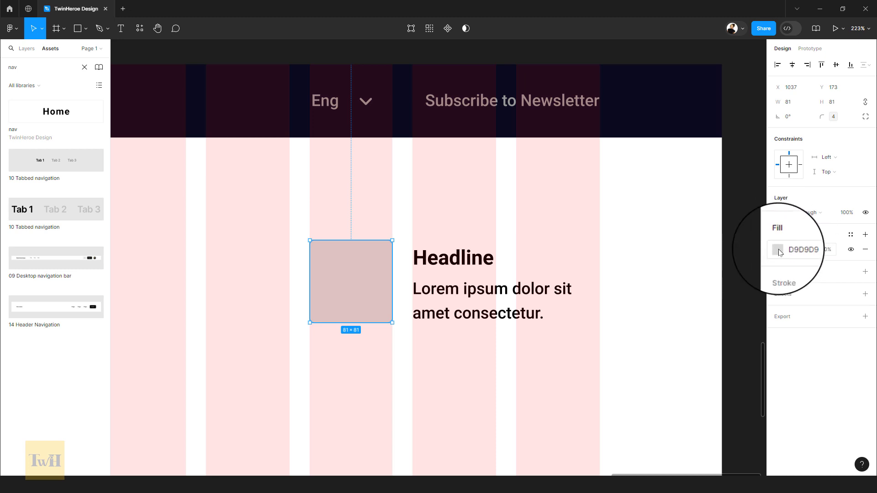
Step: Change the placeholder square's fill type to Image and close the fill settings
click(779, 250)
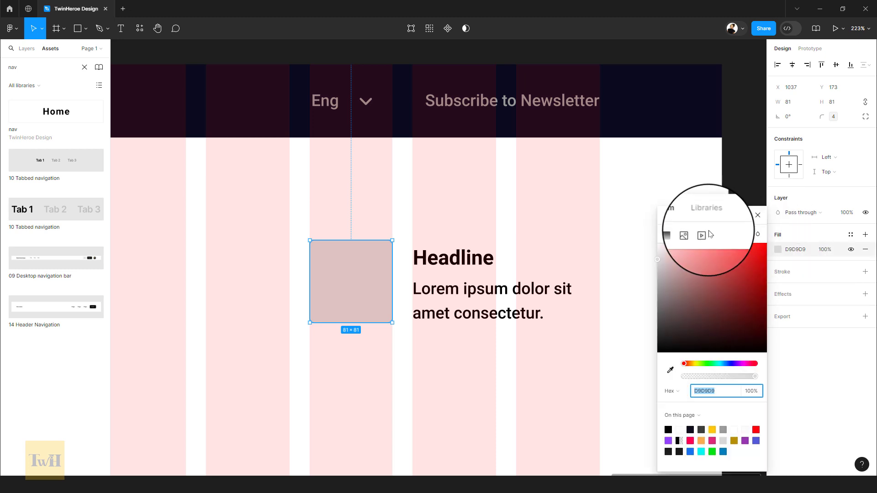
click(692, 234)
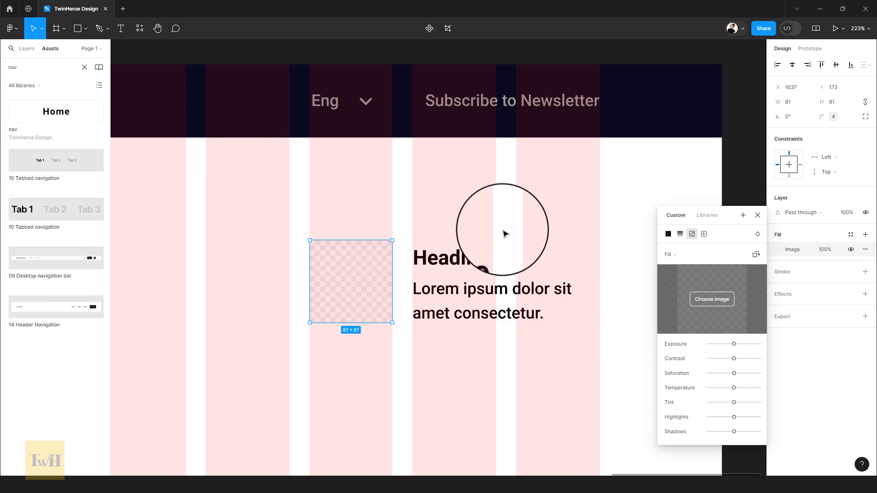
scroll(485, 217, down, 3)
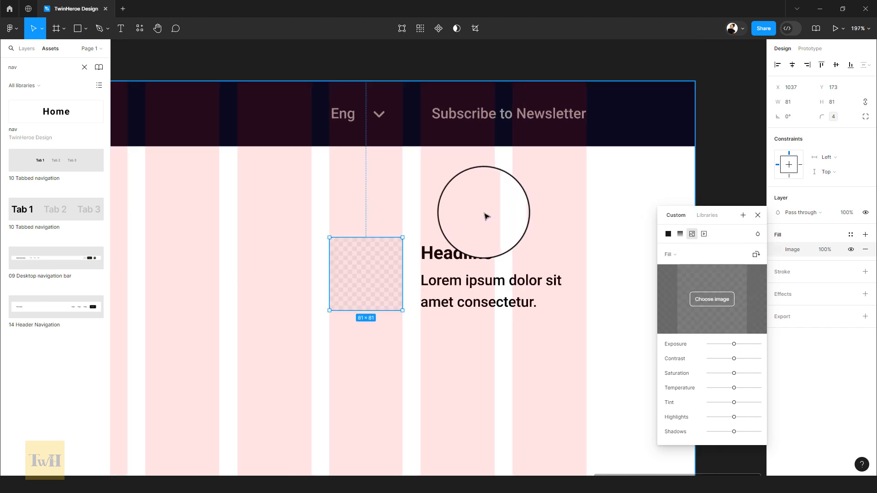
click(758, 215)
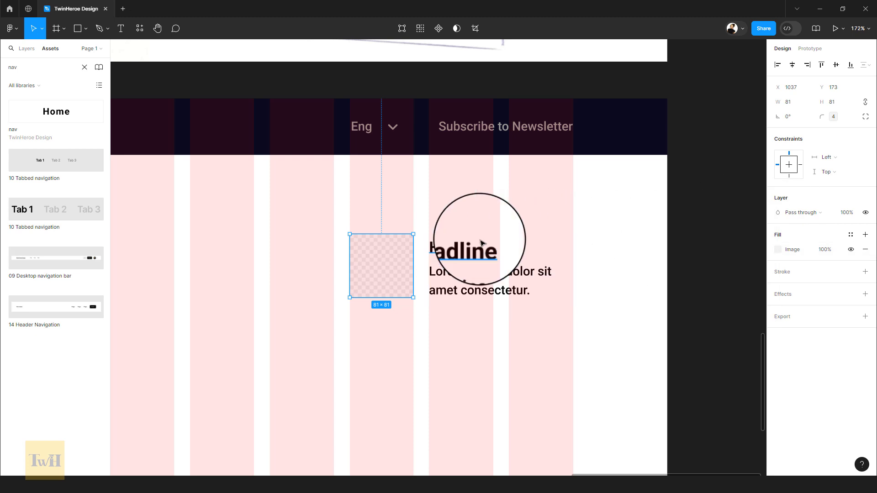
Step: Combine the image placeholder and the headline text block into a horizontal auto layout with a gap of 20
scroll(480, 242, down, 2)
scroll(480, 242, down, 2)
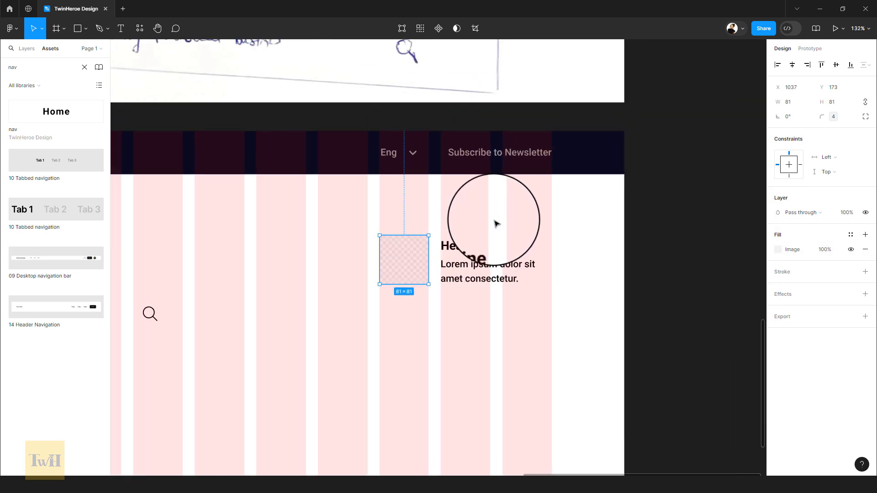
key(Escape)
click(451, 262)
shift+click(416, 281)
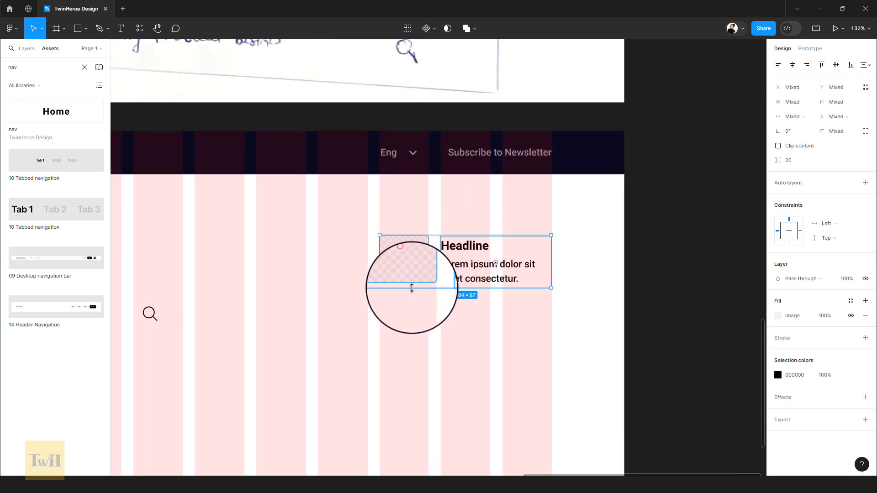
key(shift+a)
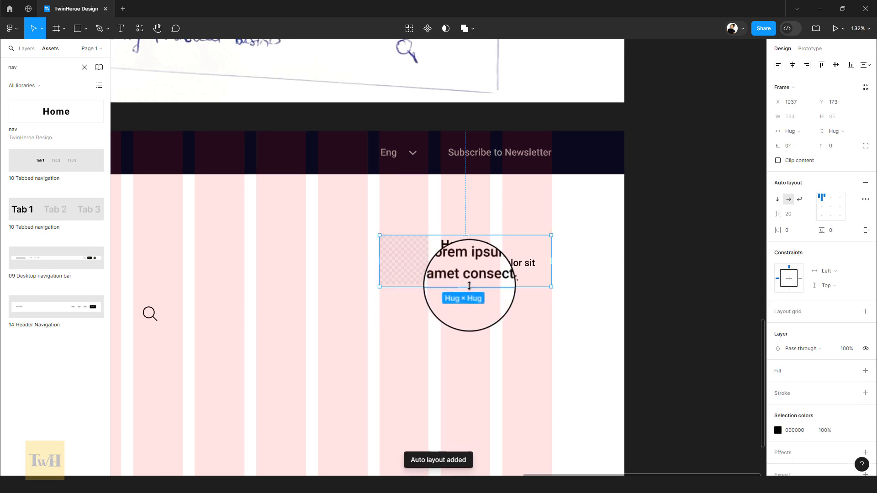
scroll(465, 289, down, 1)
scroll(465, 289, down, 2)
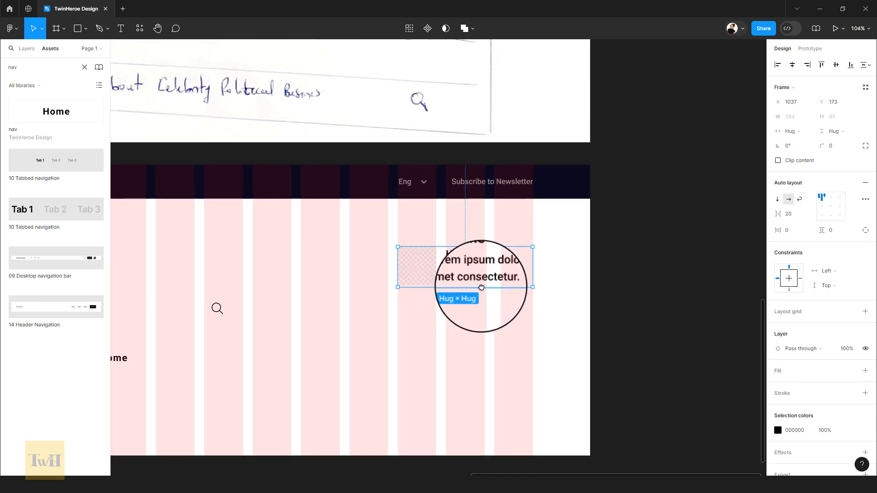
Step: Duplicate the image-and-headline block and place the copy beside the original at X 733, Y 173
drag(481, 290, 423, 310)
mouse_move(443, 369)
mouse_down()
mouse_move(488, 364)
mouse_move(448, 358)
mouse_up()
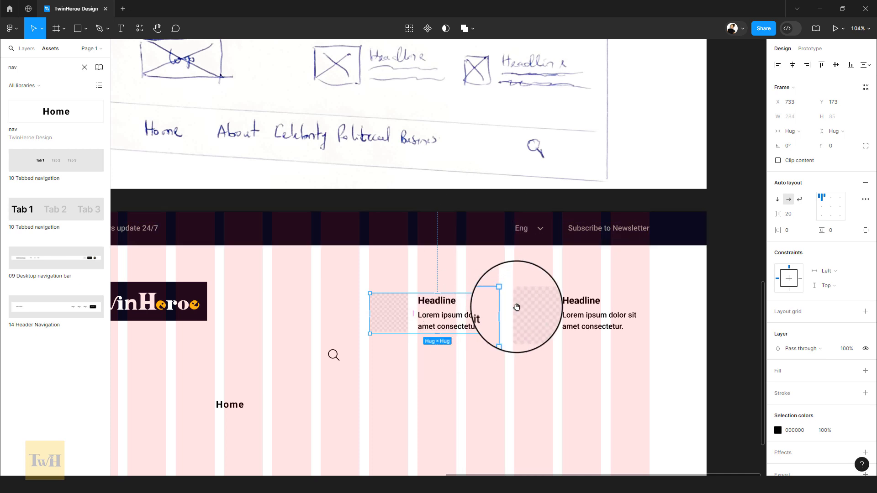
drag(530, 295, 616, 252)
scroll(617, 250, down, 10)
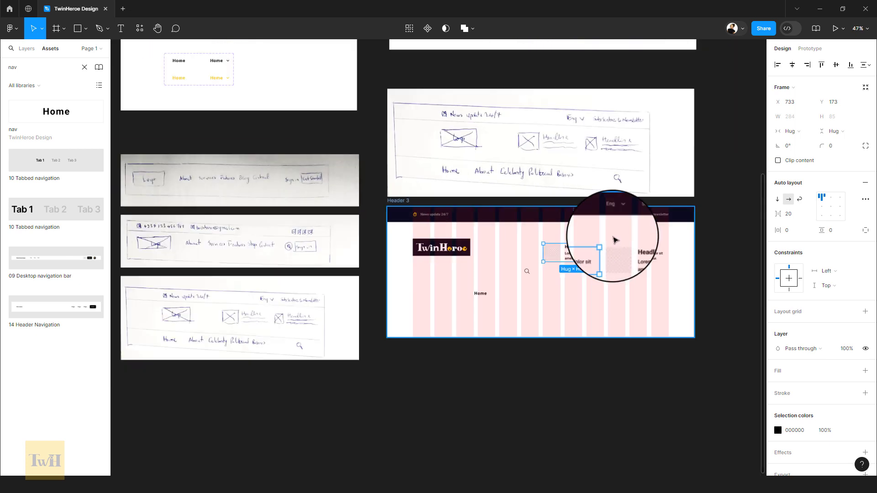
scroll(615, 250, up, 8)
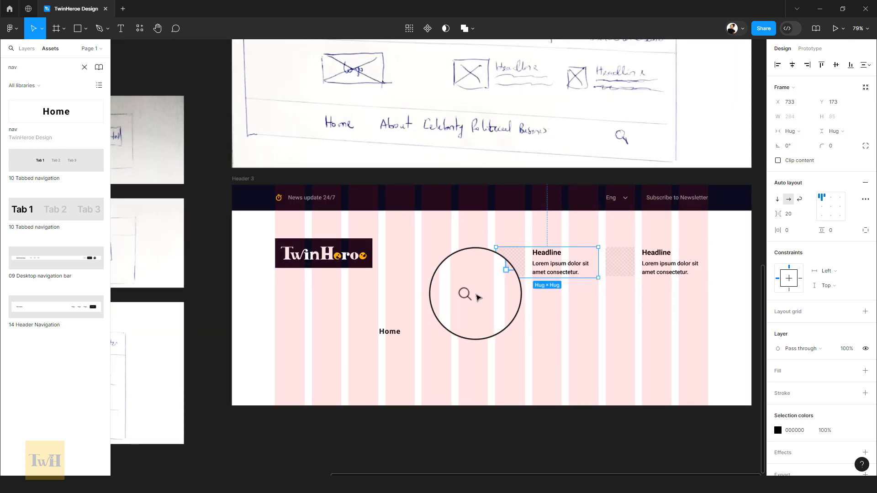
Step: Move the search icon down out of the headline area and combine both headline blocks into a horizontal auto layout
drag(469, 293, 475, 332)
drag(656, 290, 519, 258)
key(shift+a)
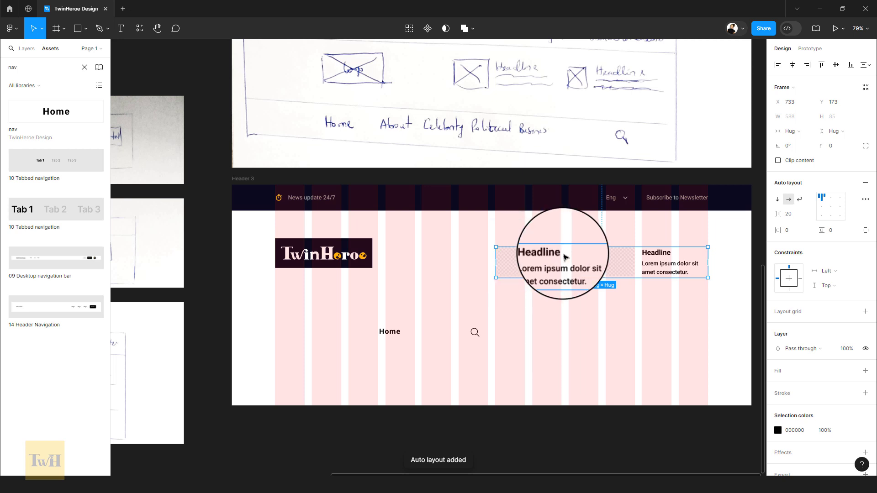
Step: Shrink the TwinHeroe logo to 184 × 56 and combine it with the headlines group into a horizontal auto layout
click(354, 254)
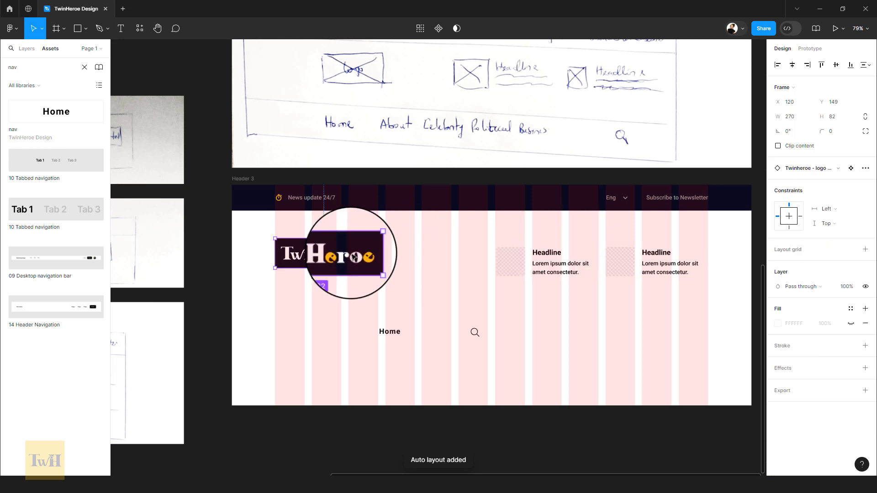
drag(358, 268, 340, 252)
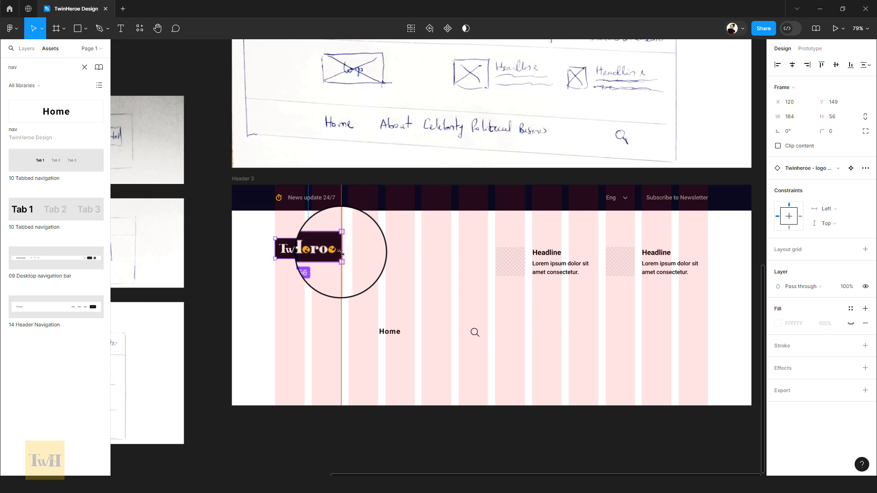
shift+click(539, 266)
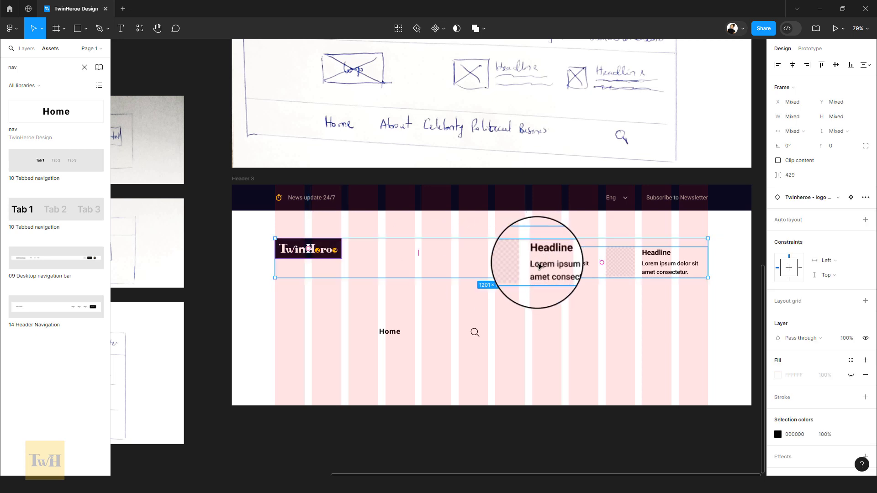
key(shift+a)
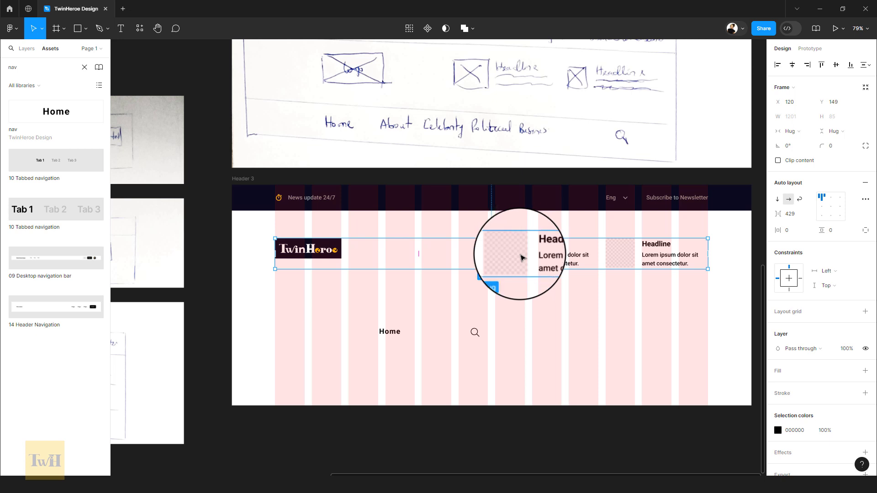
Step: Give the logo-and-headlines row an Auto gap, vertically centred alignment, horizontal padding 120 and vertical padding 48
click(830, 212)
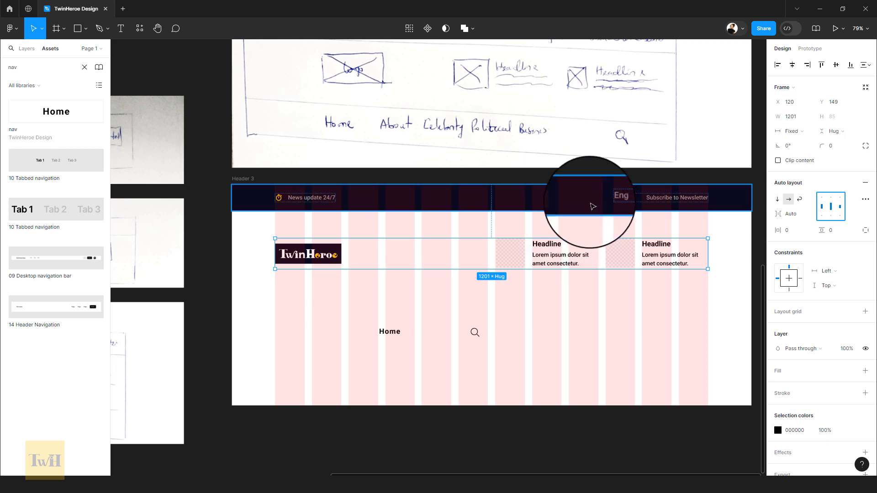
click(808, 230)
scroll(846, 383, down, 5)
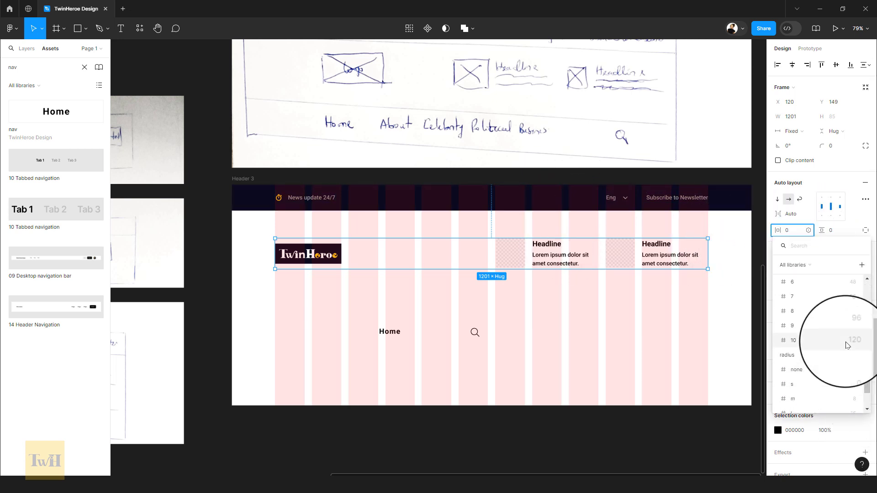
click(846, 283)
click(842, 230)
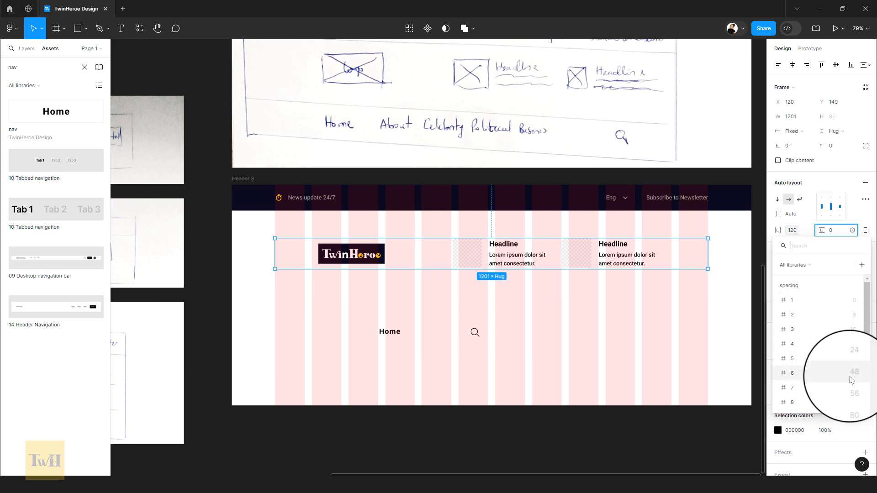
click(852, 388)
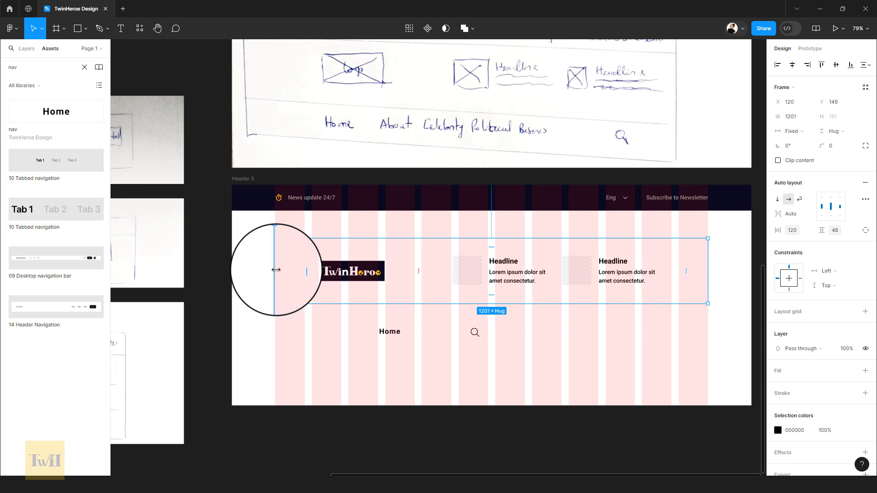
Step: Widen the logo-and-headlines row to the full 1442 frame width and move it directly beneath the top bar at Y 72
drag(272, 270, 232, 270)
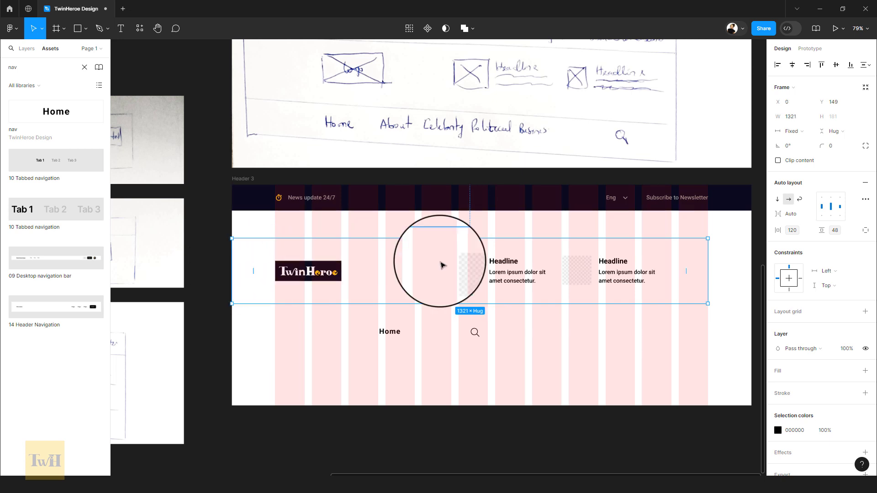
drag(708, 265, 751, 263)
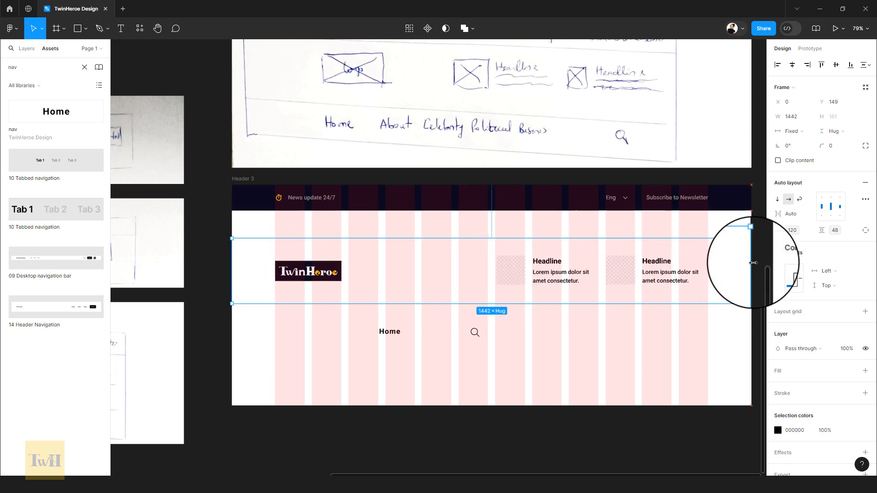
drag(613, 261, 617, 234)
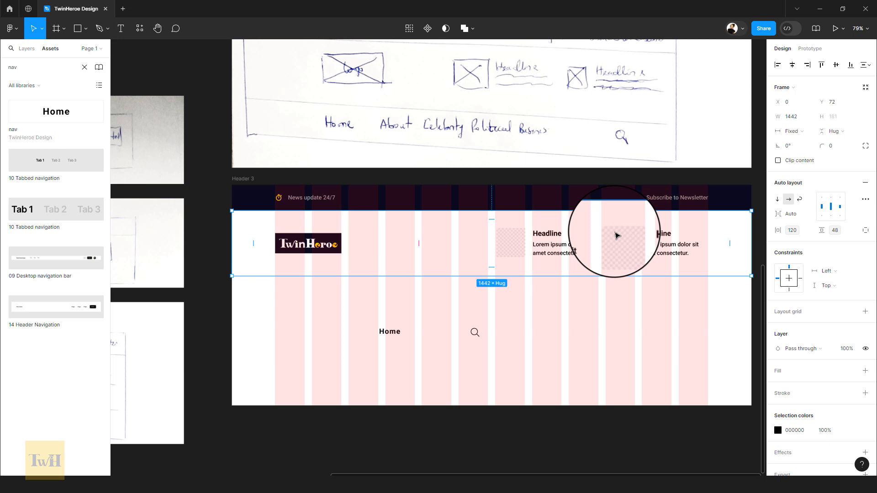
Step: Hide the 12-column layout grid of the Header 3 frame
scroll(469, 273, up, 3)
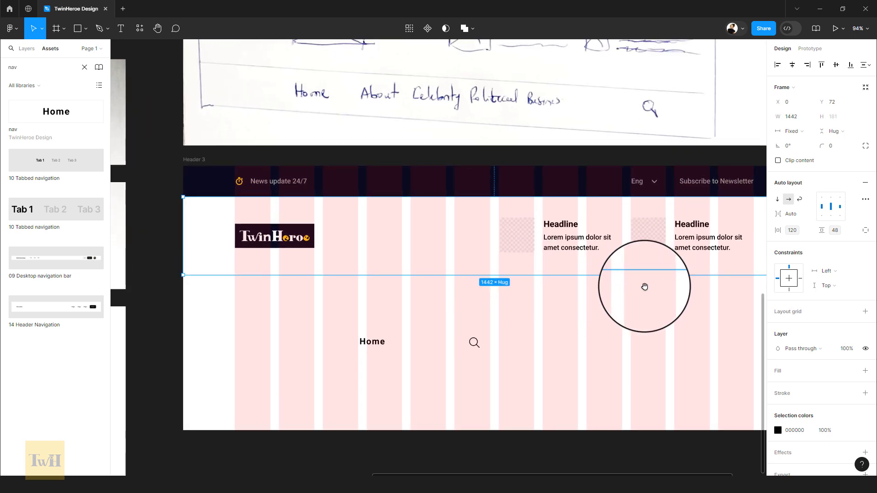
drag(644, 286, 621, 286)
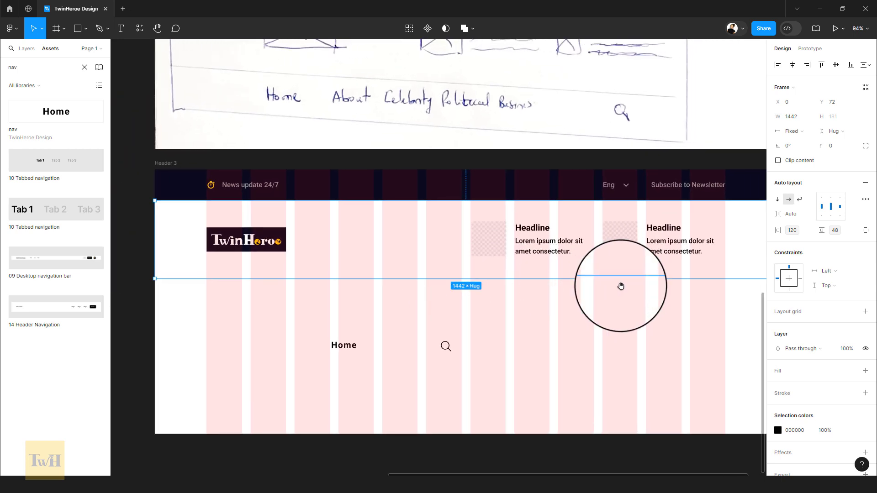
click(166, 164)
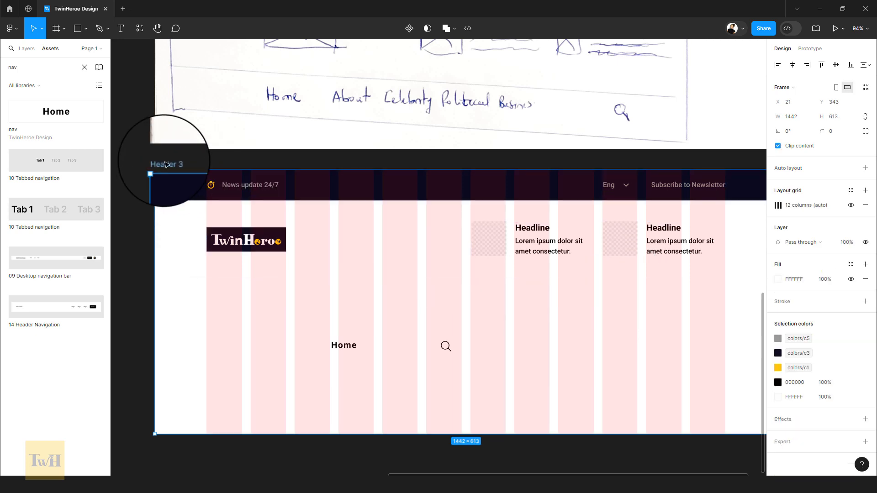
click(851, 206)
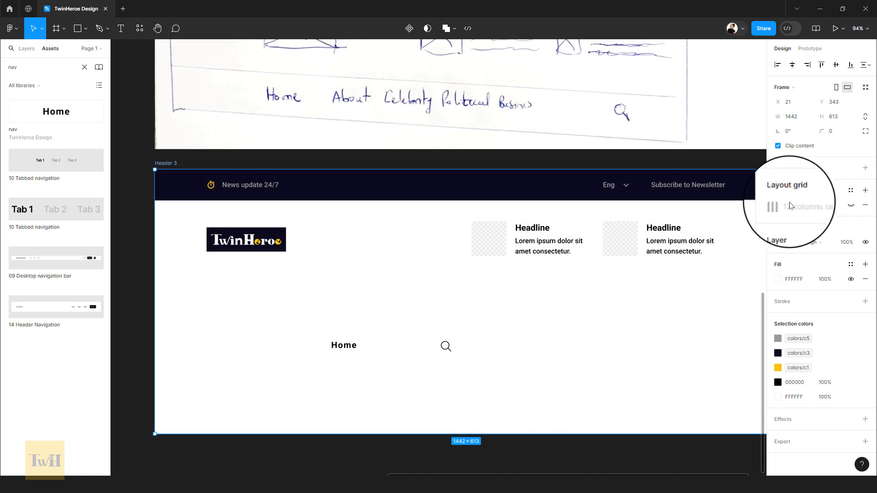
Step: Fill the logo-and-headlines row with the library colour c3
click(661, 234)
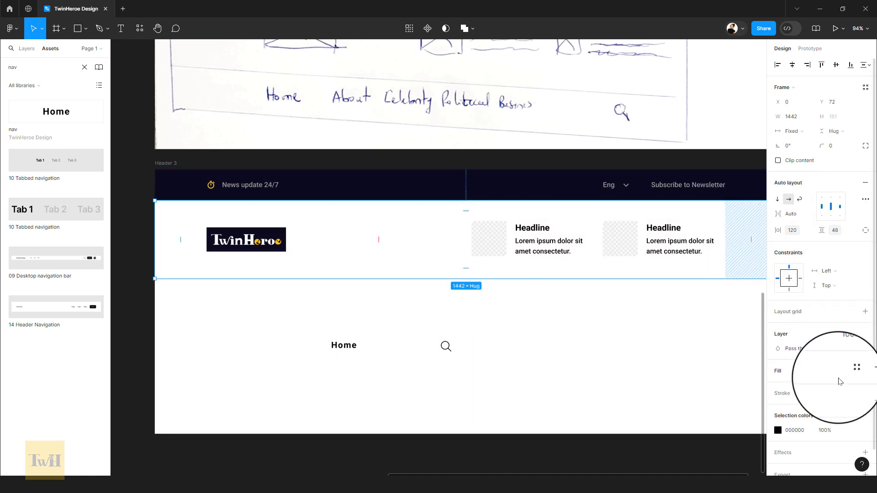
click(851, 371)
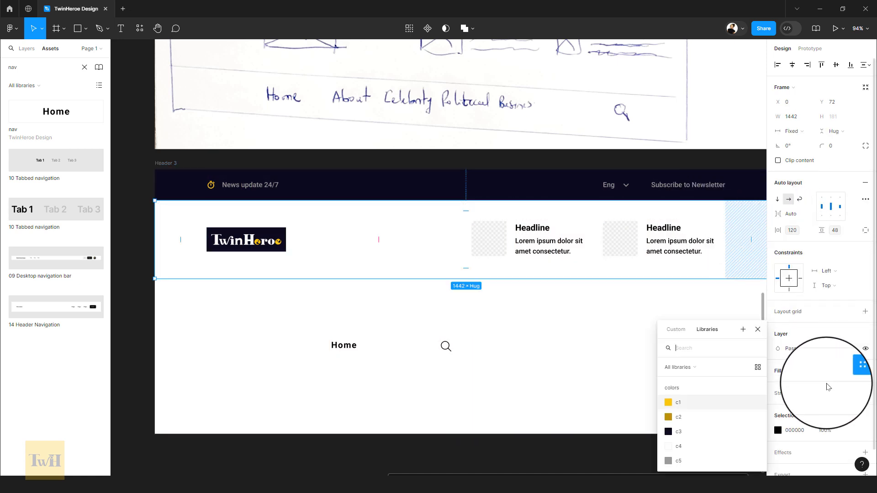
click(730, 432)
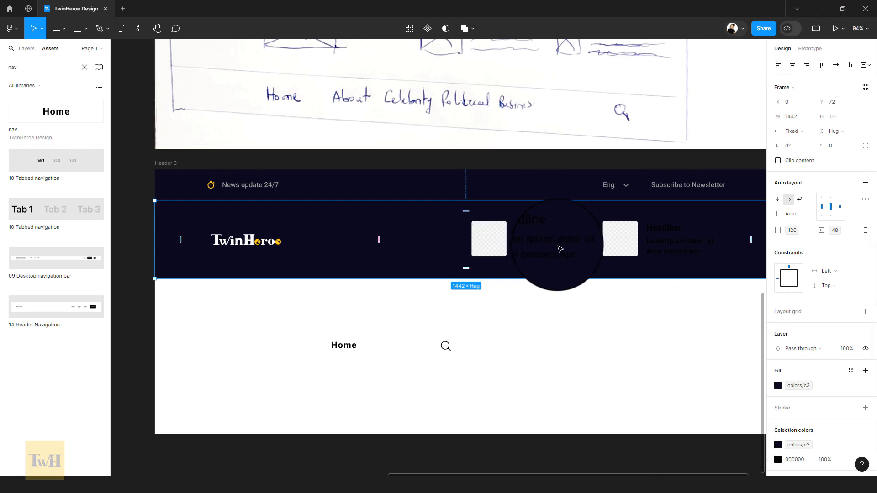
Step: Replace the row's black text colour with the library colour c5
scroll(822, 411, down, 2)
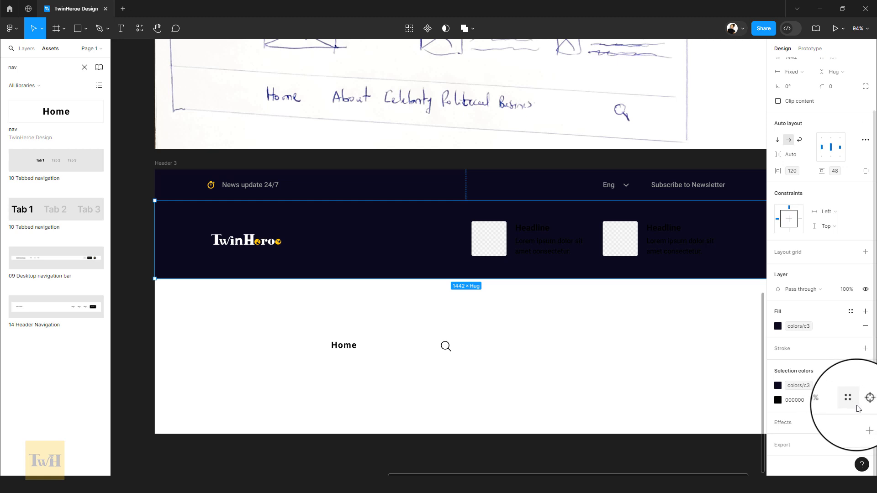
click(849, 400)
click(710, 461)
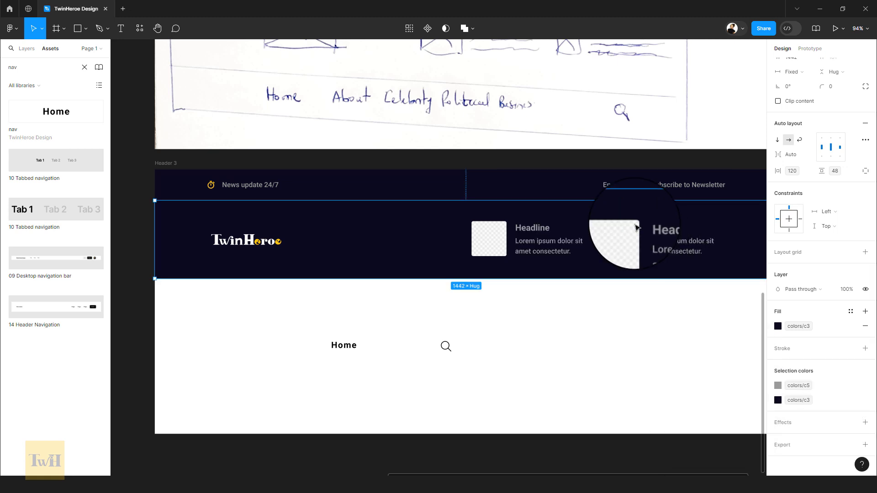
Step: Recolour both Headline titles with the library colour c4 and deselect them
click(543, 228)
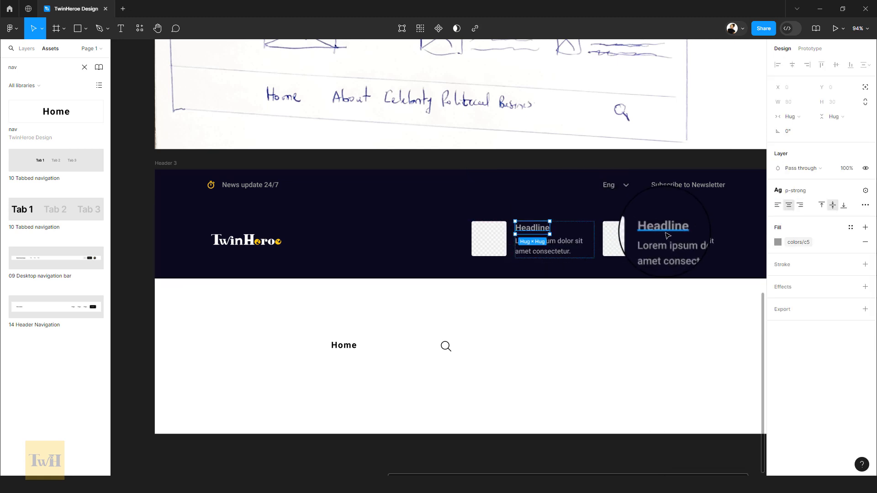
shift+click(663, 228)
click(851, 250)
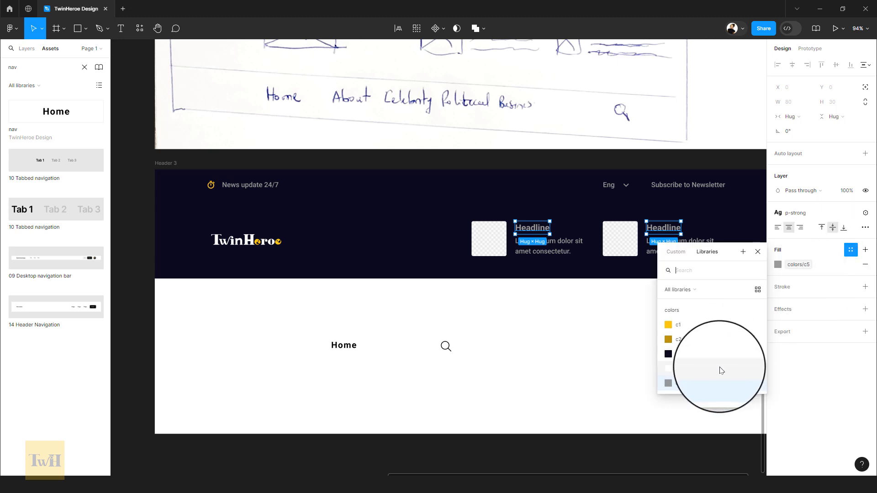
click(721, 368)
click(651, 349)
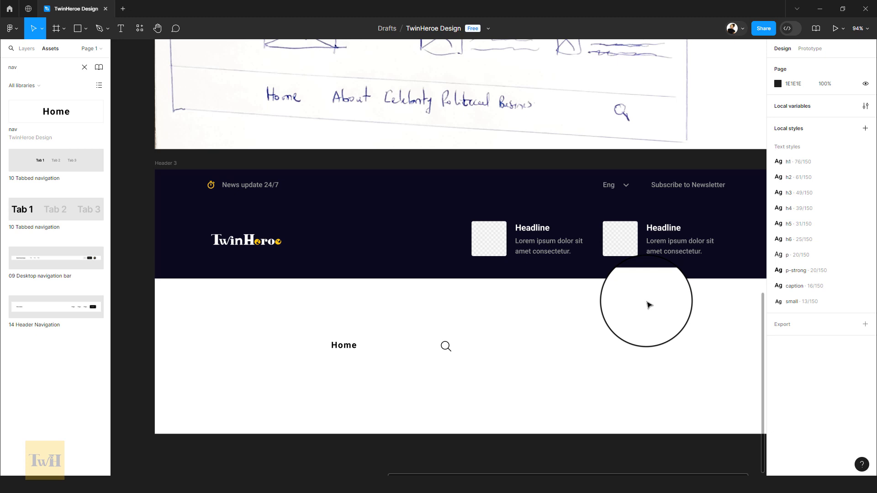
Step: Detach the top bar's fill from the c3 variable and lighten it to 24243A
click(657, 265)
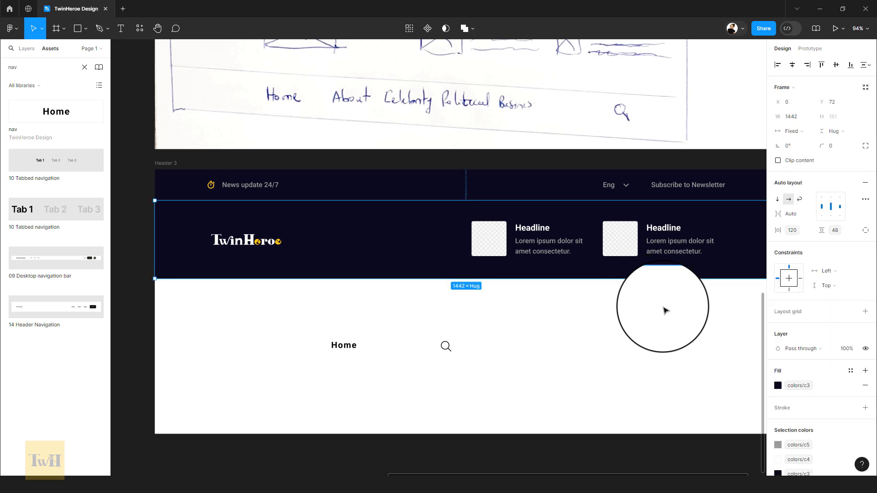
click(654, 182)
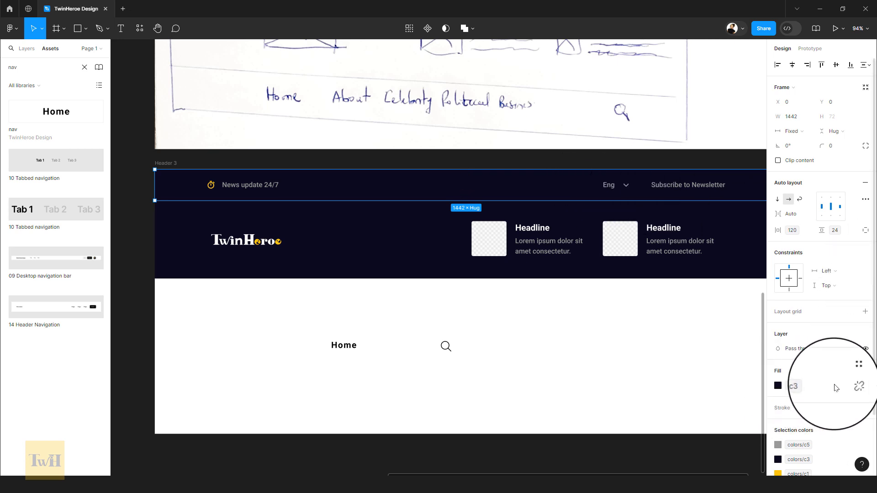
click(851, 388)
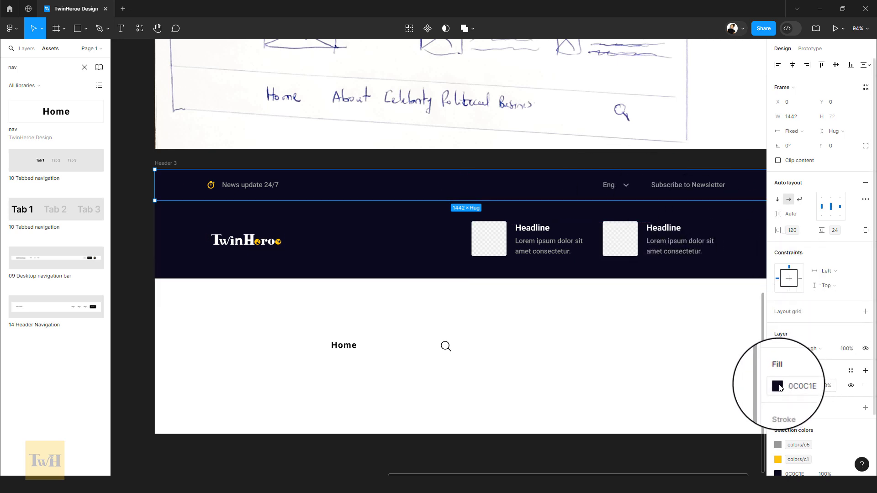
click(778, 386)
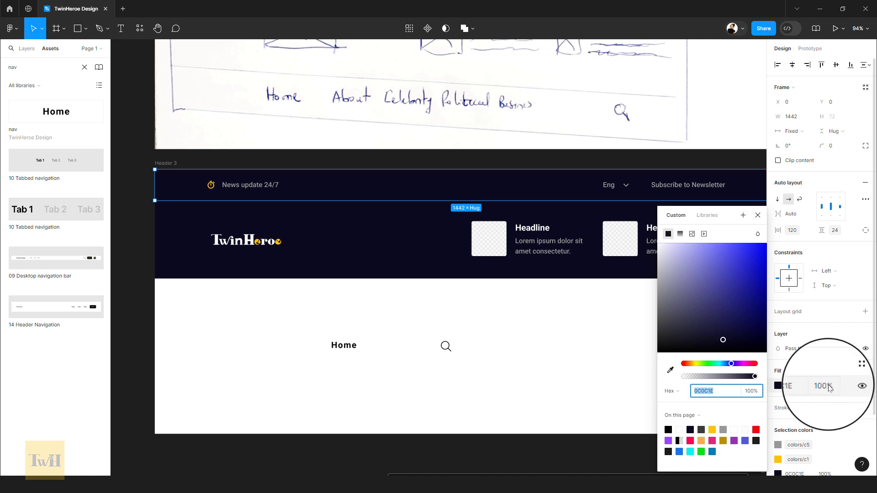
mouse_move(723, 343)
mouse_down()
mouse_move(680, 333)
mouse_move(695, 340)
mouse_move(699, 330)
mouse_up()
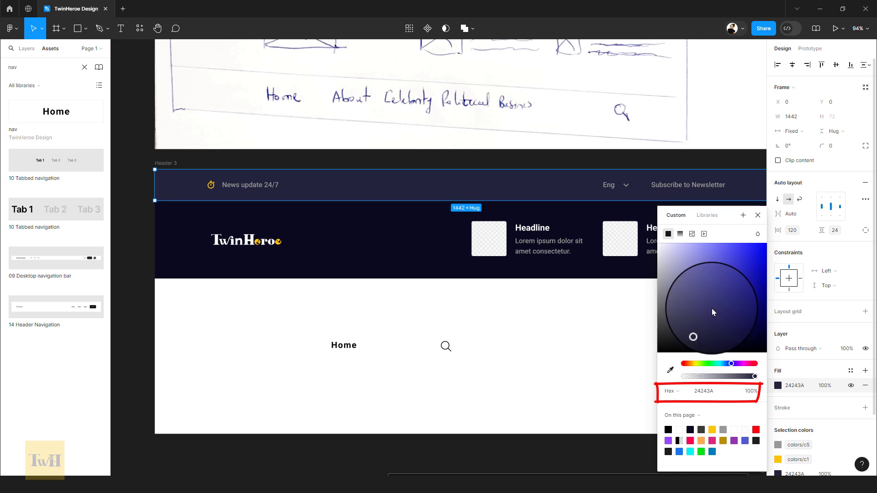
click(619, 322)
click(658, 268)
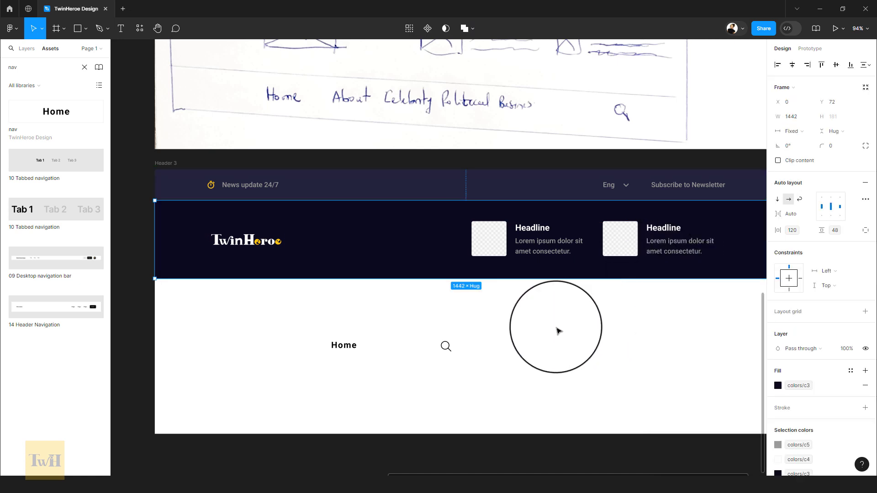
scroll(503, 327, down, 3)
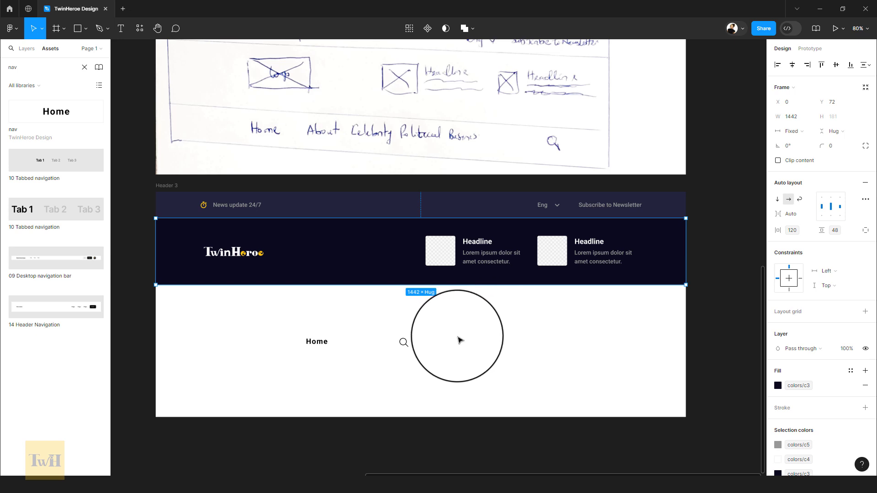
drag(464, 360, 501, 352)
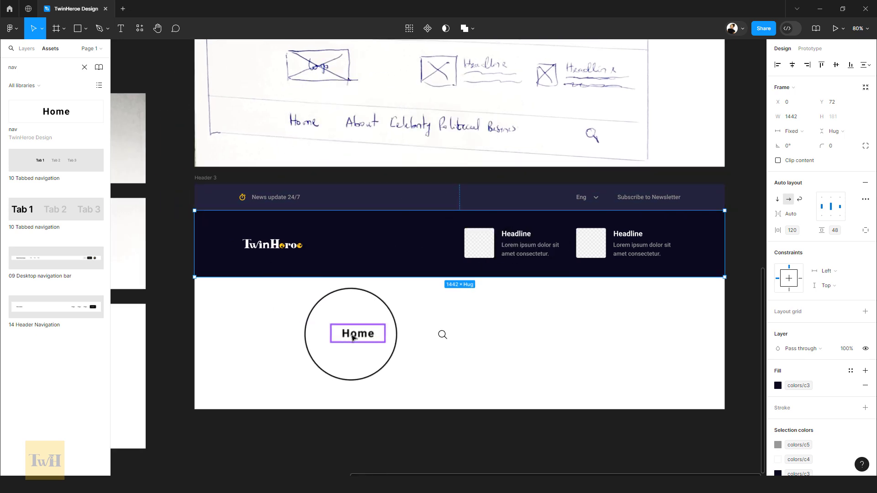
Step: Duplicate the navigation link group from Header 2 into the blank area below it and cut the duplicate for reuse in Header 3
drag(339, 336, 258, 306)
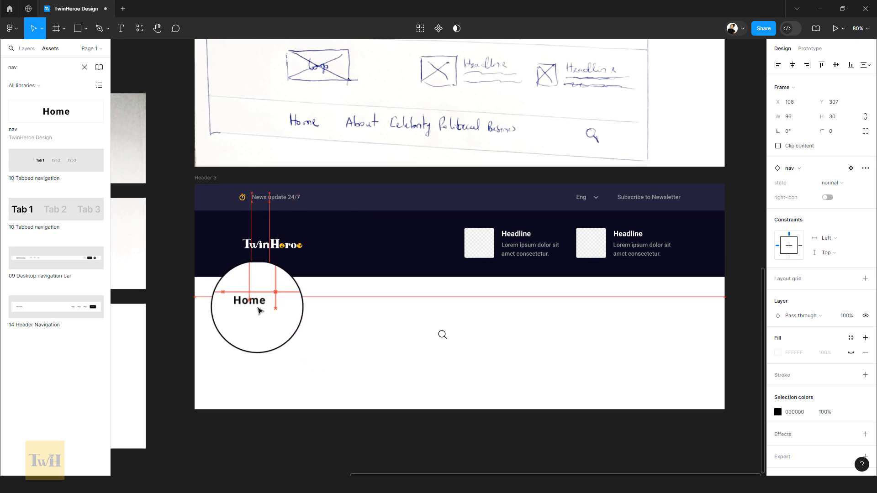
scroll(341, 352, up, 5)
scroll(374, 307, up, 5)
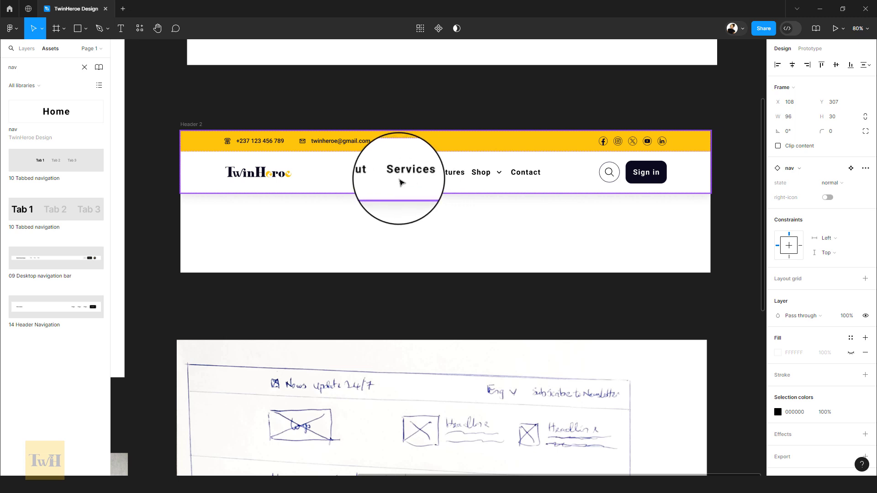
click(399, 174)
click(399, 174)
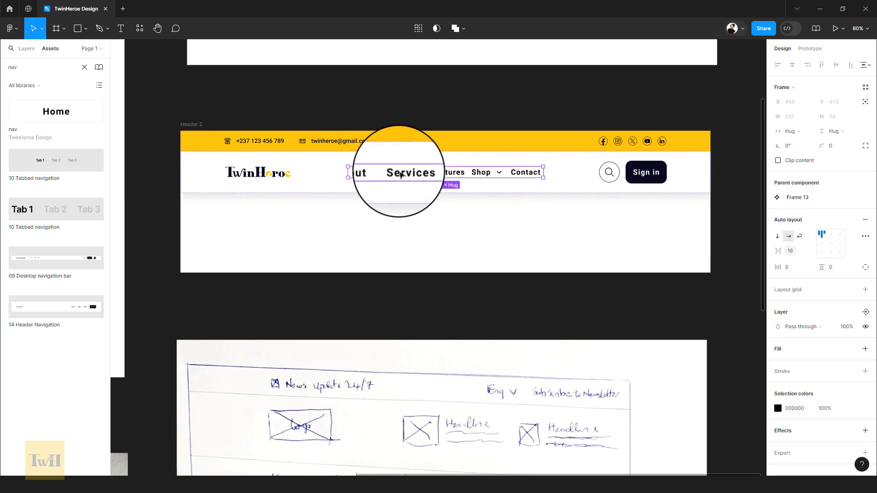
drag(407, 175, 409, 245)
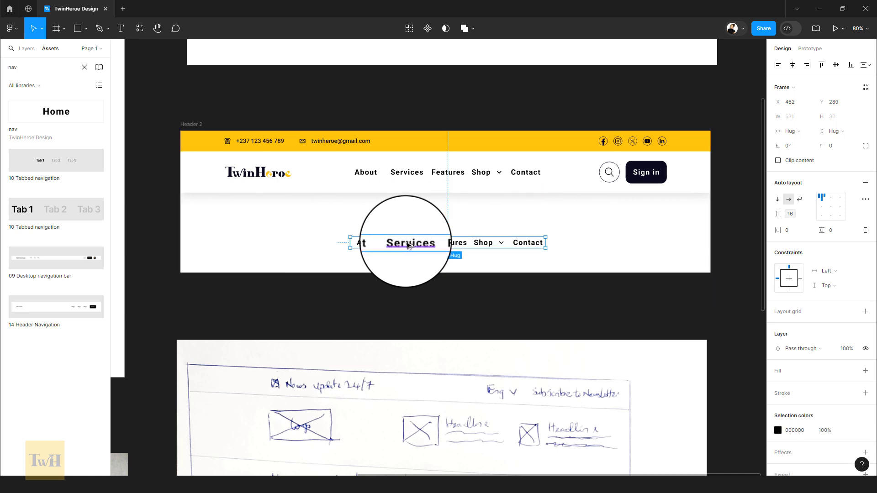
key(Delete)
Step: Replace Header 3's single Home item with the cut link group, positioned below the logo at X 133, Y 307
scroll(407, 257, down, 10)
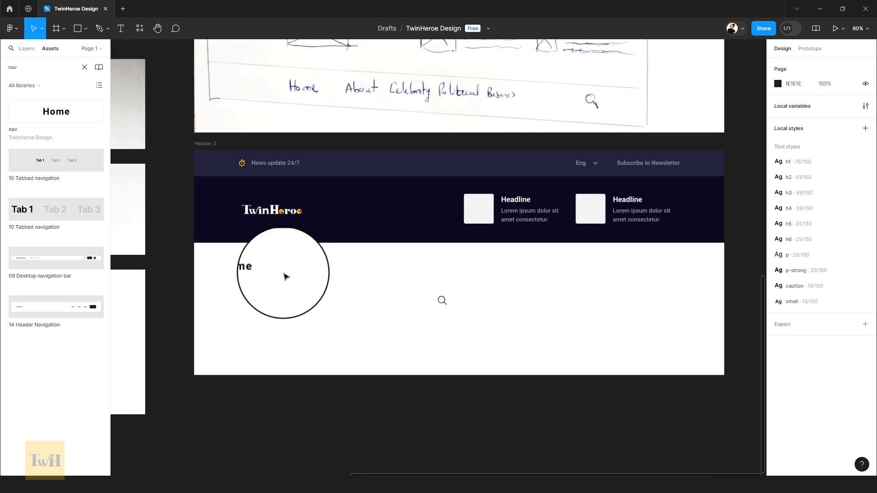
click(265, 270)
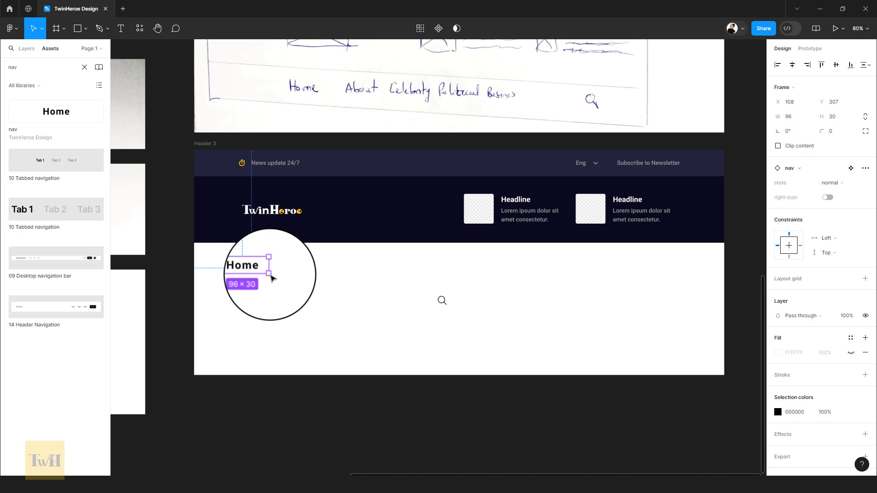
key(Delete)
click(272, 280)
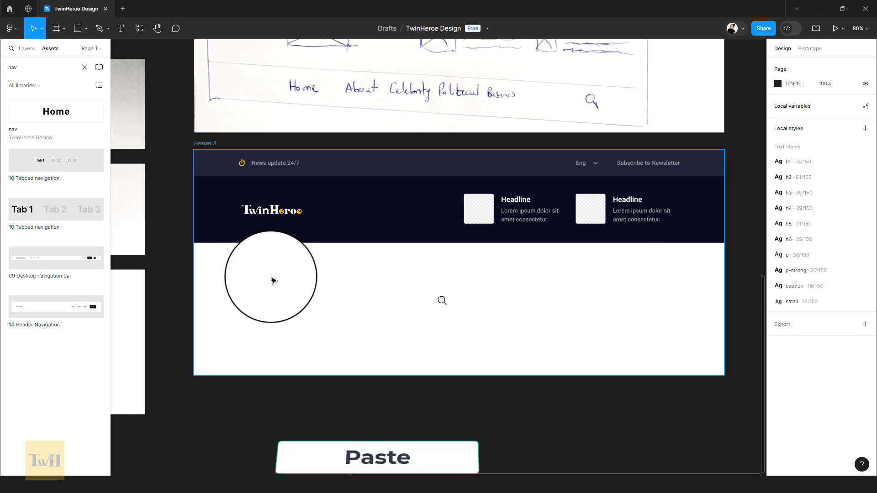
key(ctrl+v)
drag(366, 261, 268, 268)
key(ctrl+z)
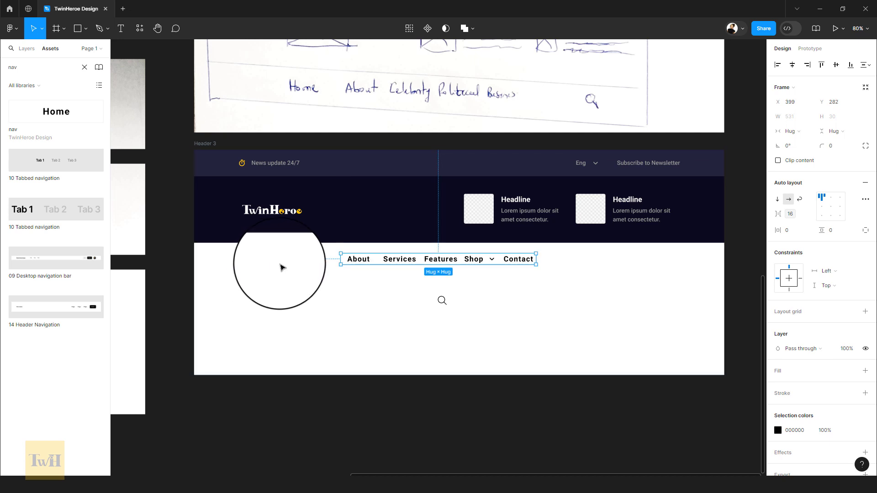
key(ctrl+shift+z)
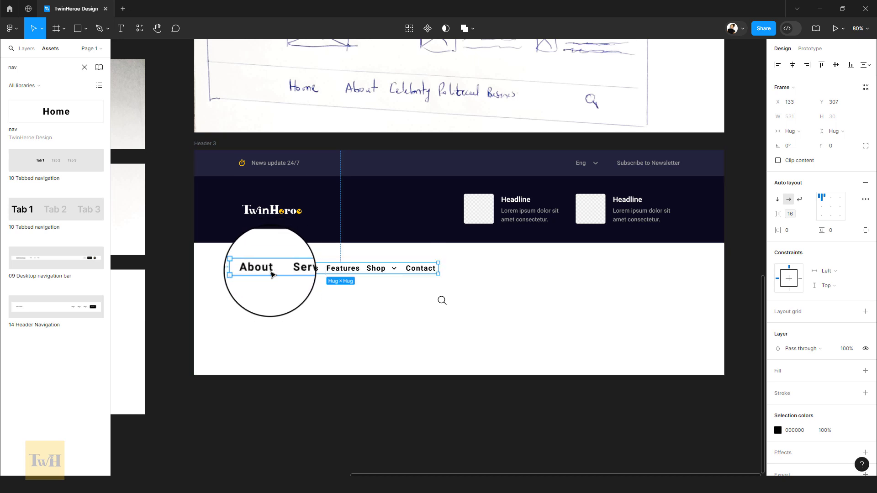
Step: Relabel the five navigation links in order as Home, About, Celebrity, Business and Political
click(268, 269)
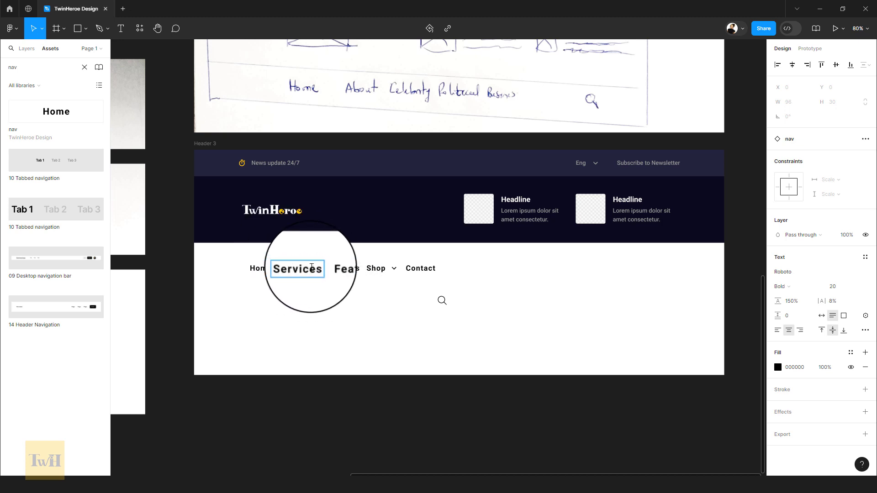
click(311, 266)
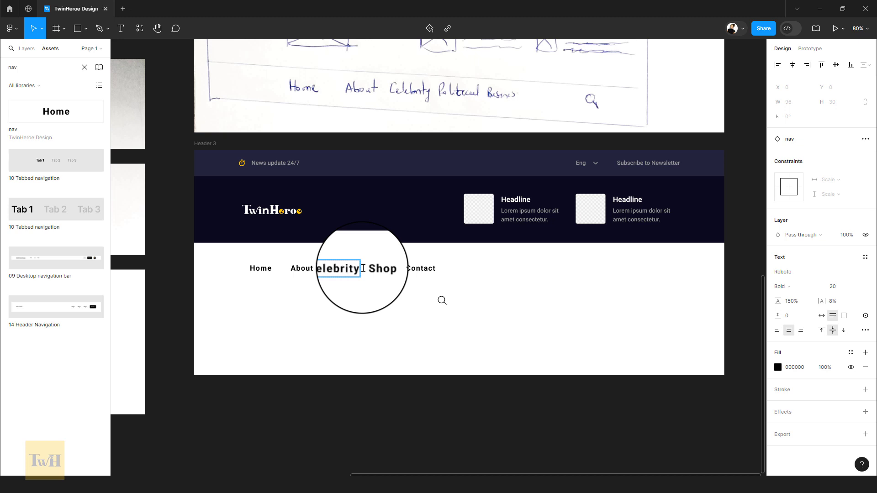
double_click(381, 269)
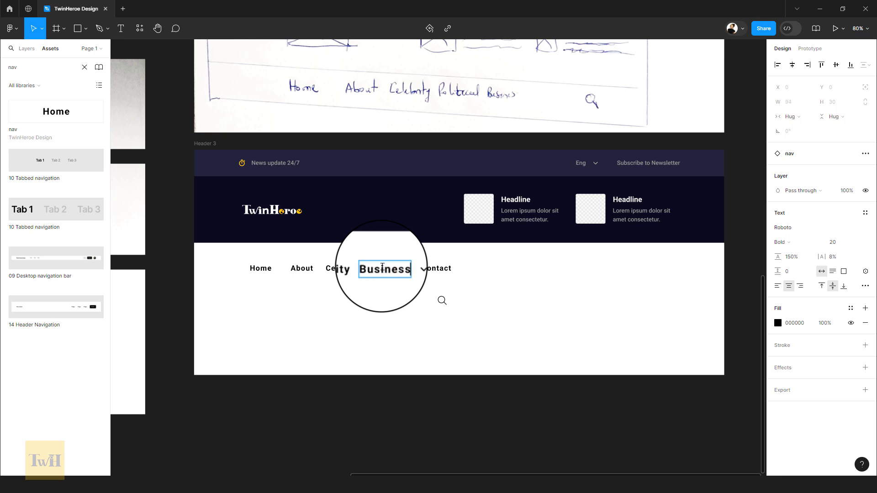
text(Business)
double_click(436, 269)
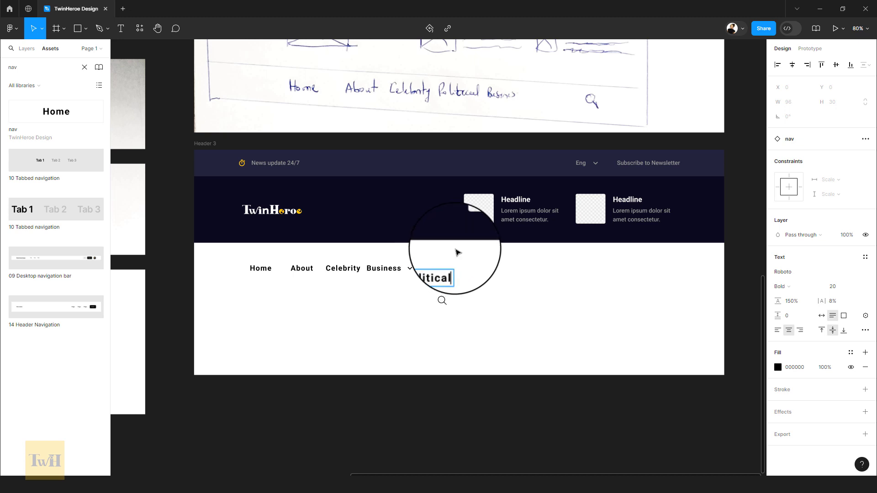
Step: Duplicate the Political link at the end of the navigation and rename the copy Contact
click(388, 270)
click(430, 272)
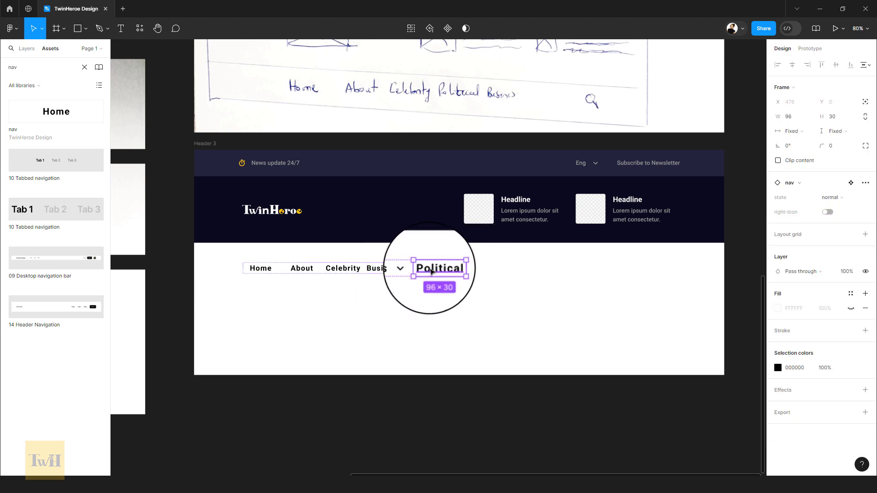
drag(431, 272, 476, 274)
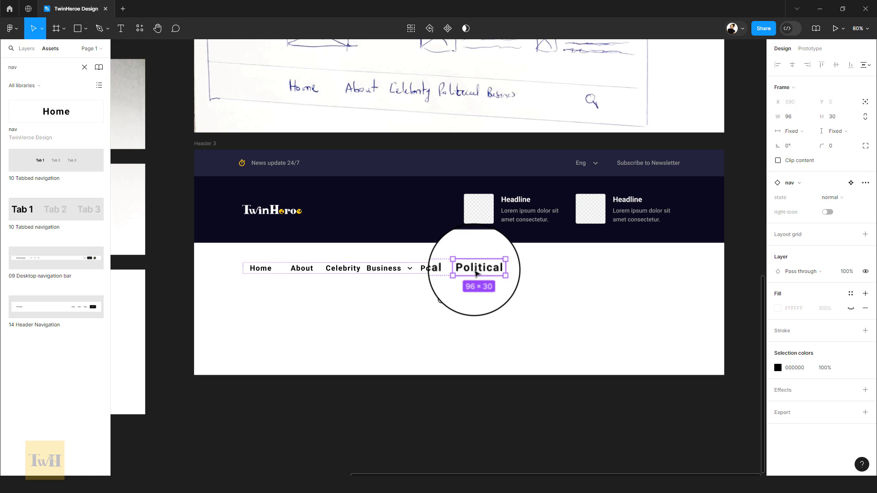
double_click(475, 273)
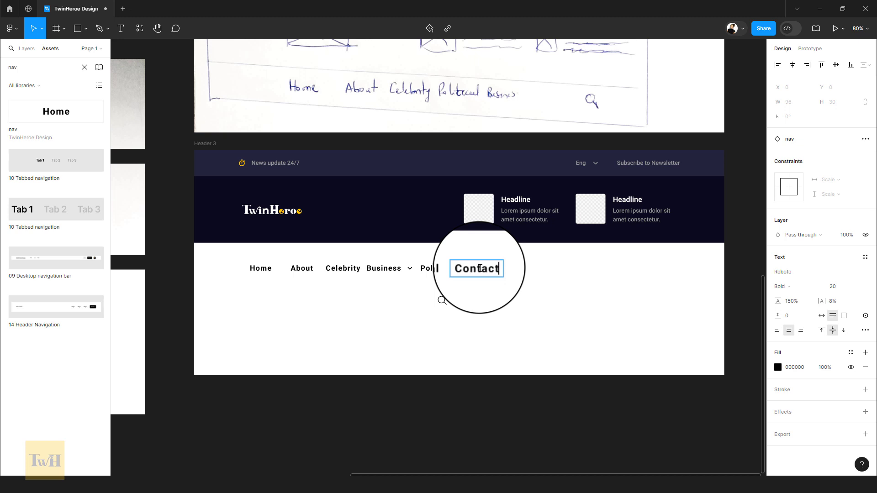
key(Escape)
Step: Move the search icon to the far end of the navigation links and combine both in a vertically centred auto layout with Auto spacing
drag(442, 302, 663, 280)
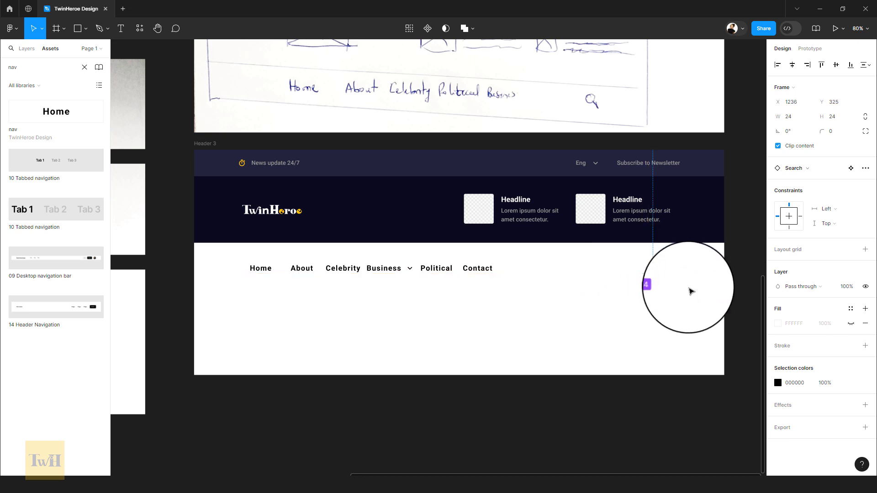
drag(689, 288, 388, 261)
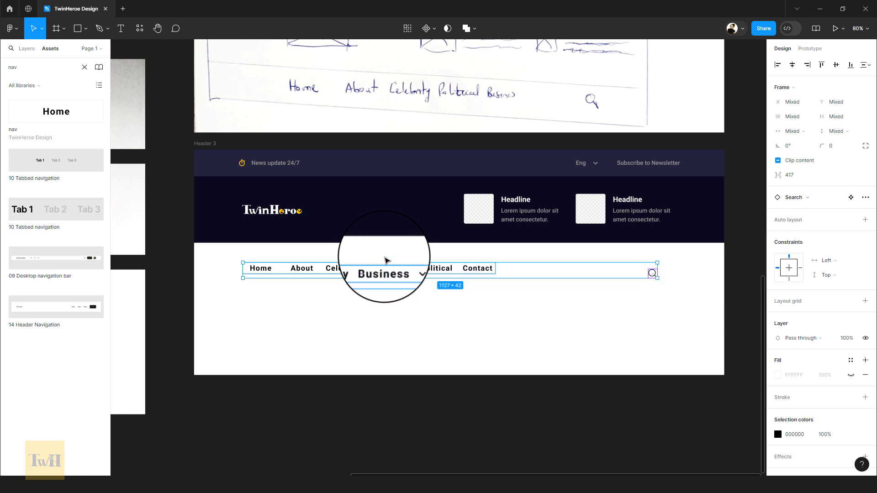
key(shift+a)
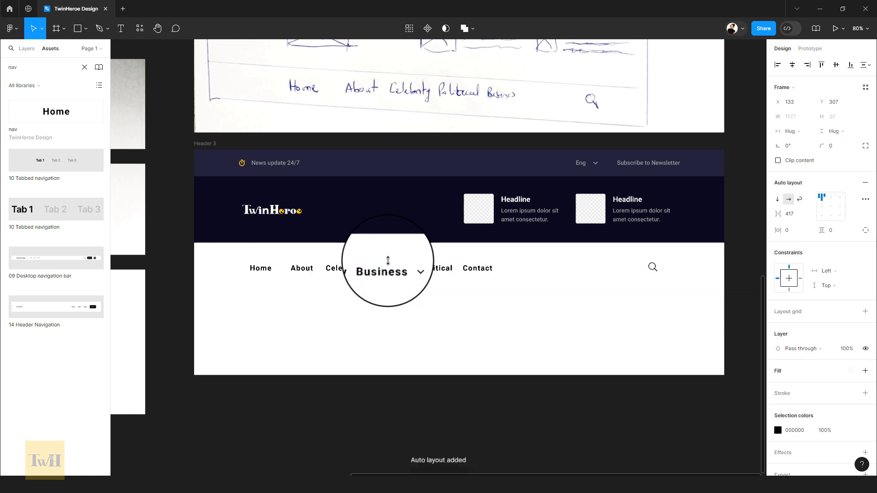
click(833, 213)
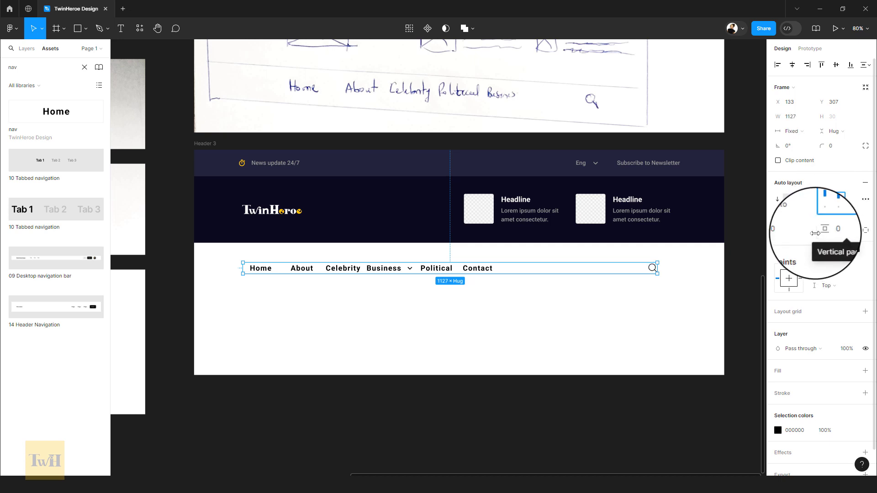
Step: Apply spacing variables to the navigation row, with 120 horizontal padding and 24 vertical padding
click(808, 231)
scroll(832, 352, down, 2)
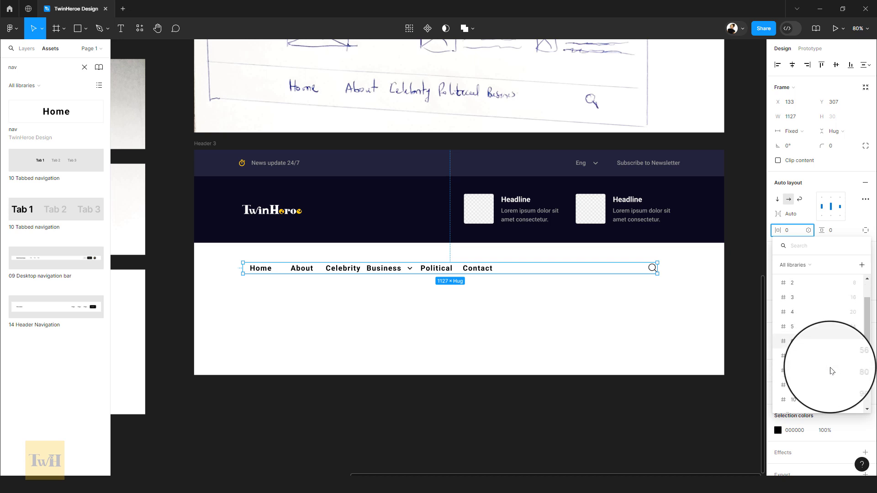
click(849, 375)
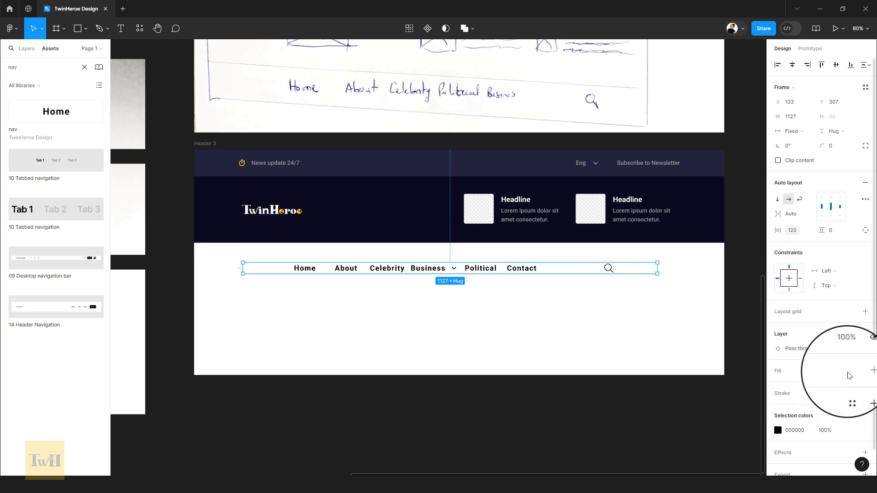
click(852, 230)
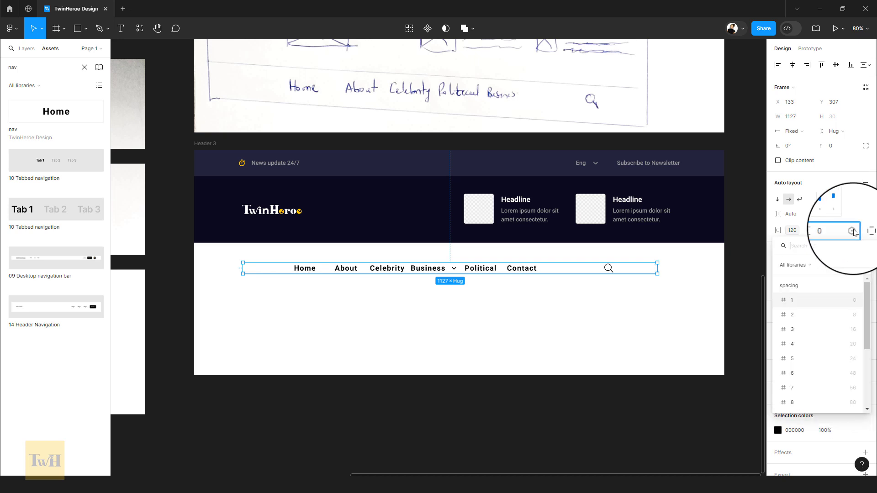
click(844, 361)
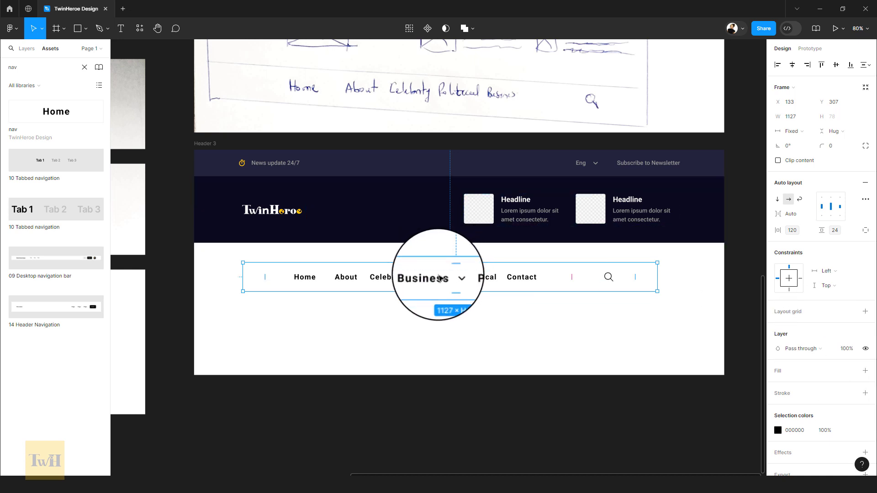
Step: Stretch the navigation row to the header's full 1442 width and place it directly beneath the logo-and-headlines row at Y 253
drag(243, 275, 193, 265)
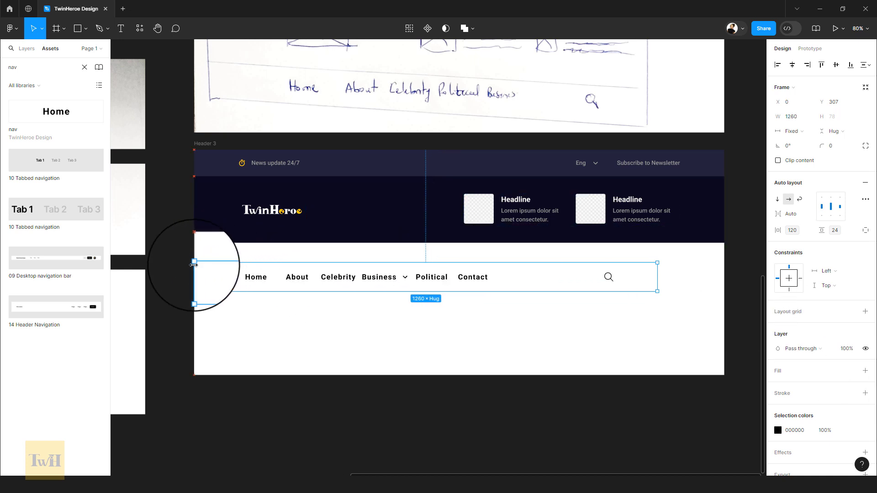
drag(658, 277, 726, 281)
drag(489, 281, 497, 265)
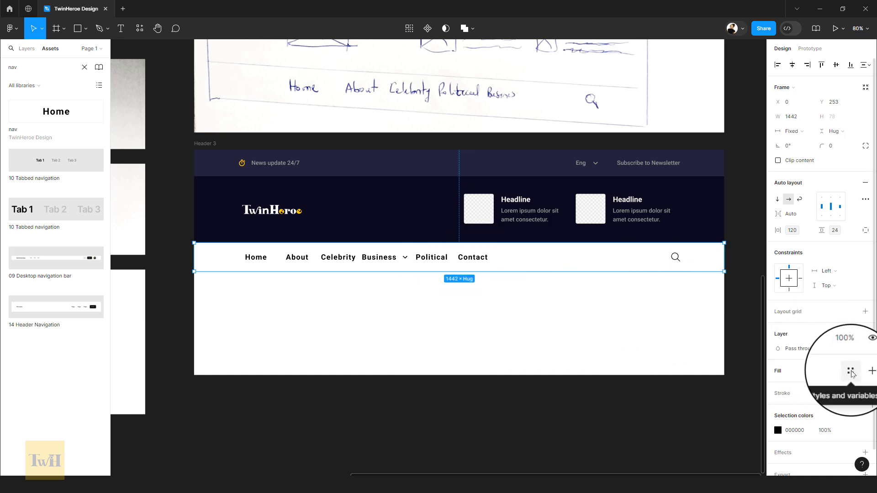
Step: Fill the navigation row with the library colour c1
click(850, 373)
click(711, 405)
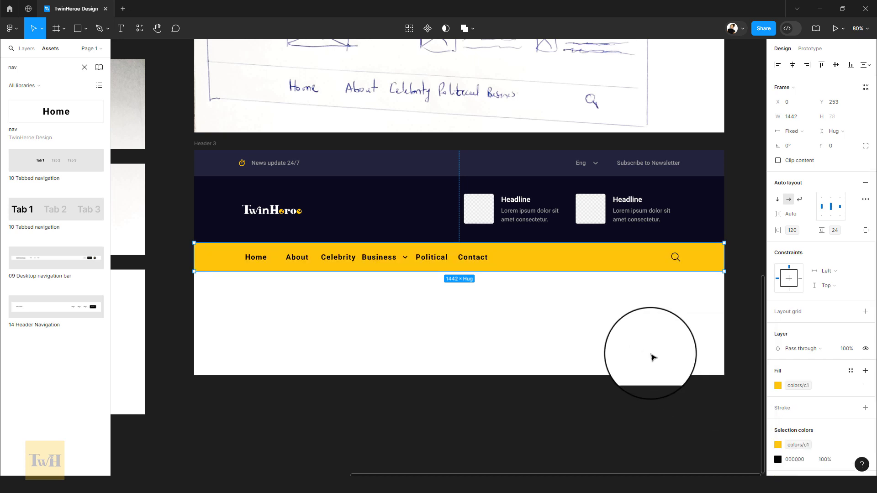
key(Escape)
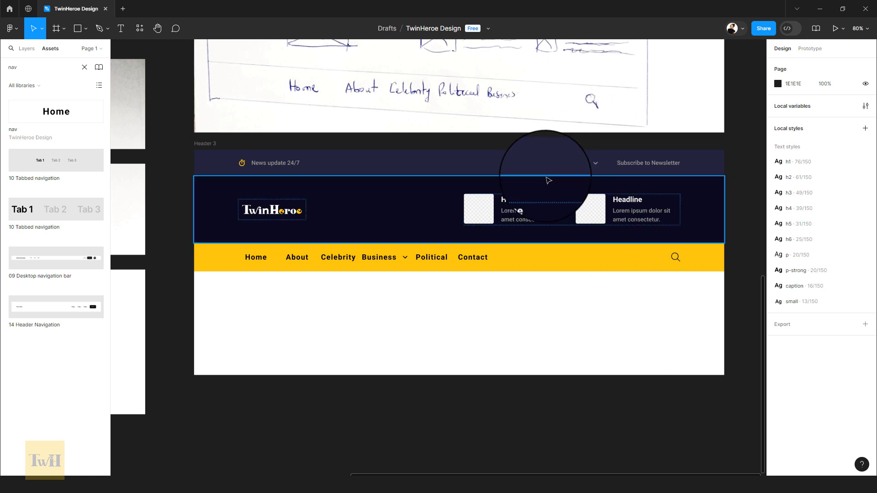
click(314, 266)
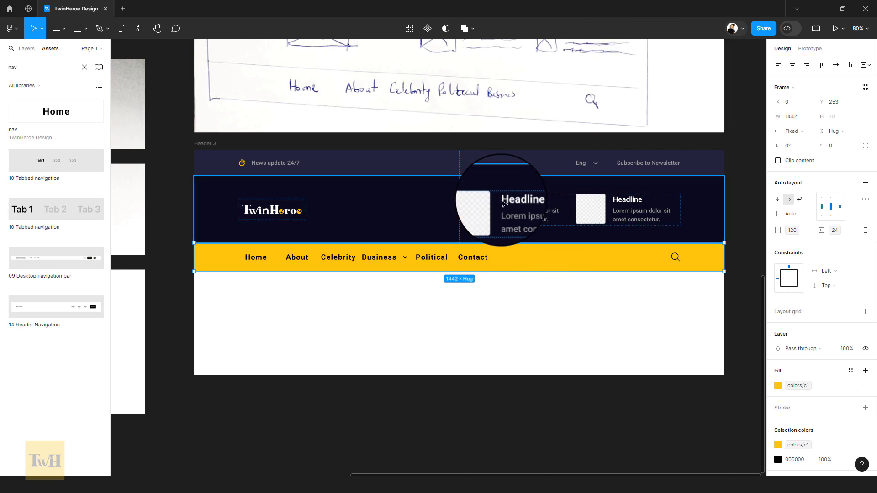
Step: Fill the first headline's image placeholder with a laptop-user photo from the business category using the Lorem Ipsum plugin
scroll(502, 206, up, 3)
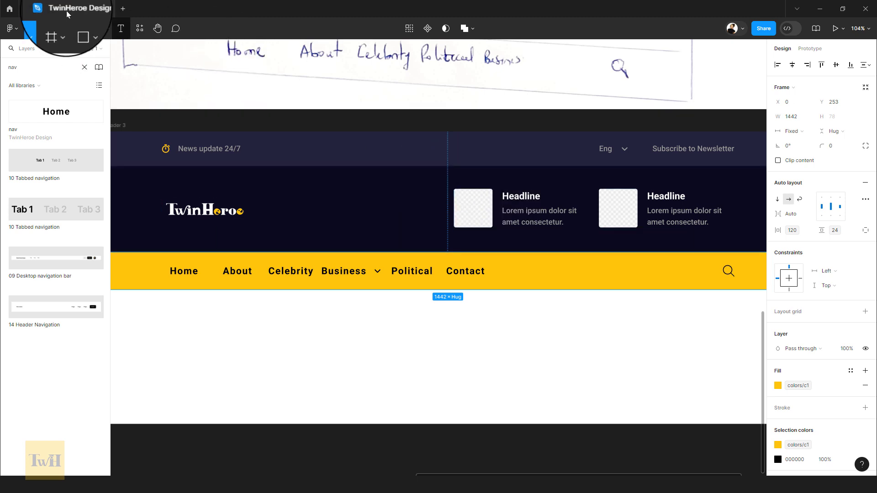
click(140, 28)
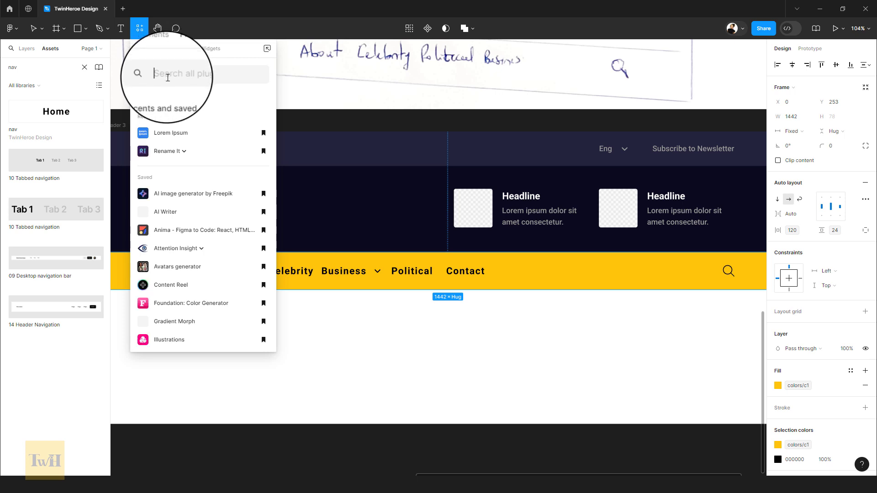
click(171, 133)
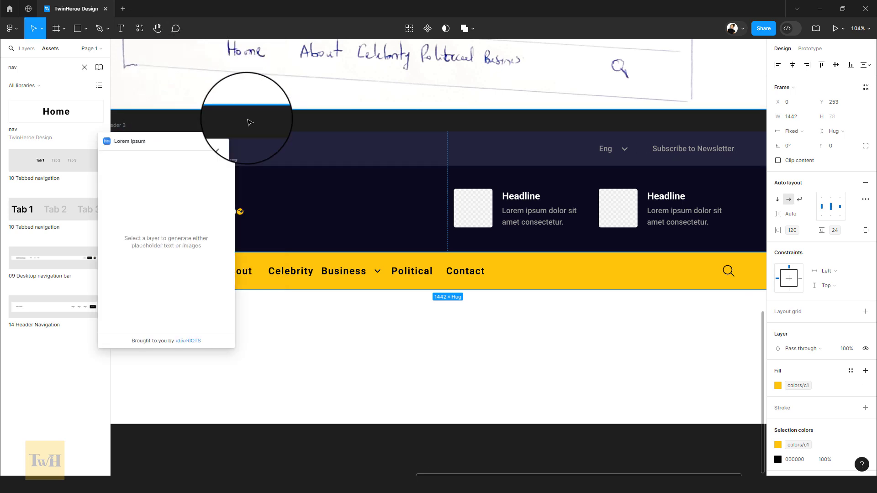
click(480, 213)
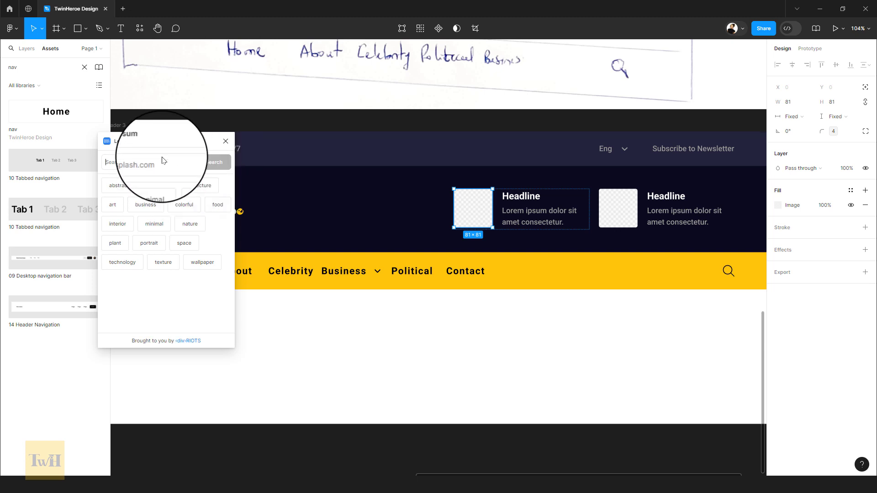
click(155, 213)
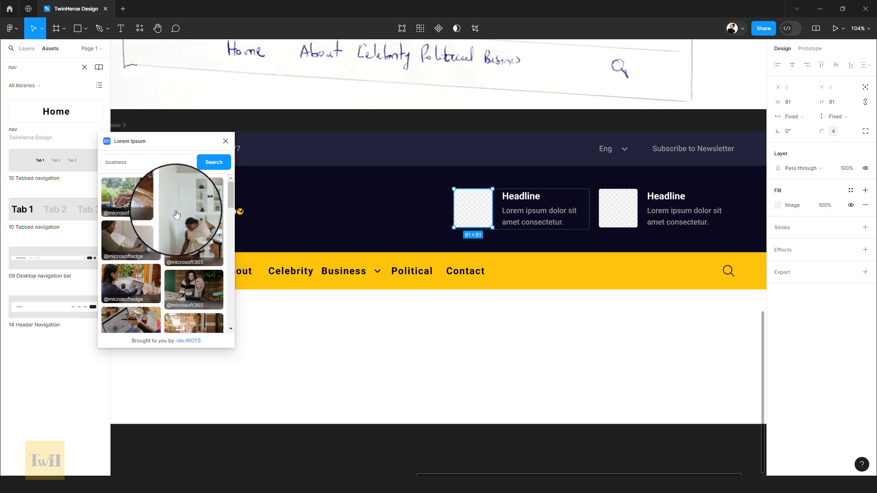
click(143, 241)
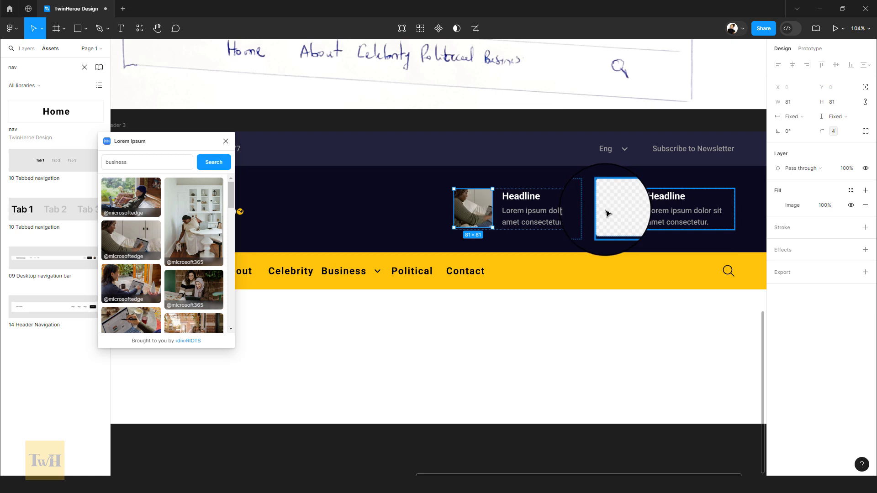
Step: Fill the second headline's image placeholder with a photo of people in an office from the business results of the Lorem Ipsum plugin
click(606, 213)
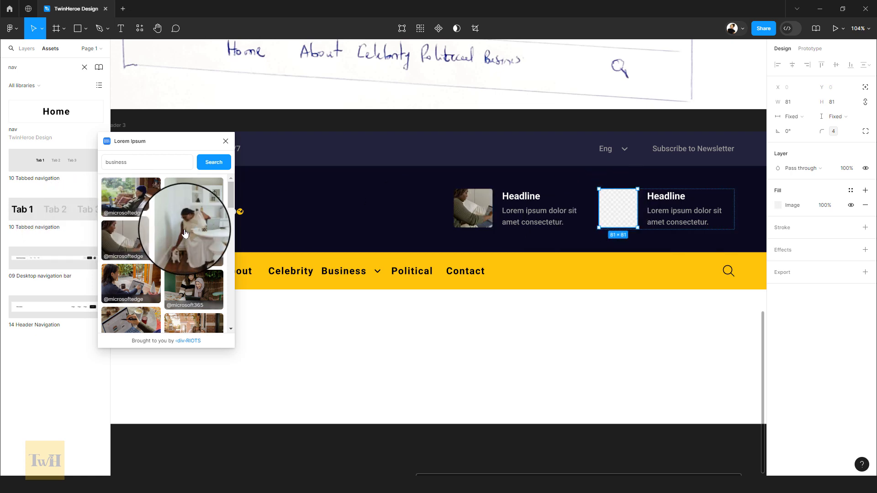
scroll(182, 236, down, 3)
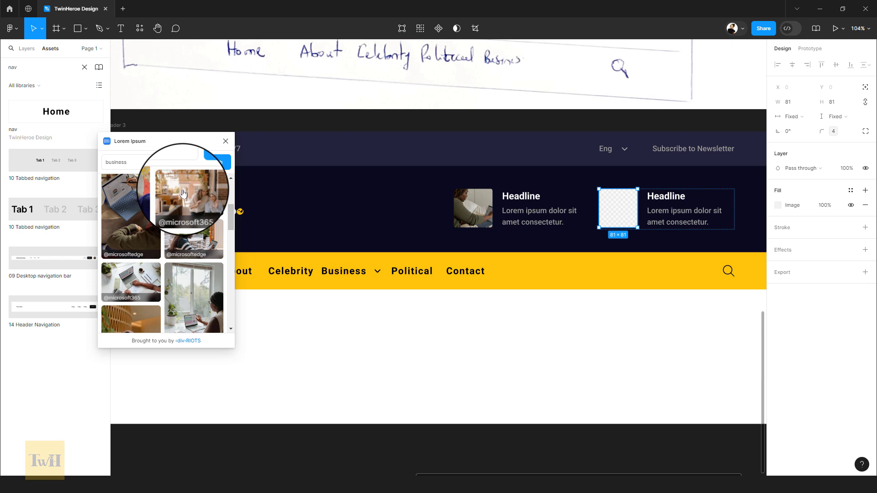
click(182, 194)
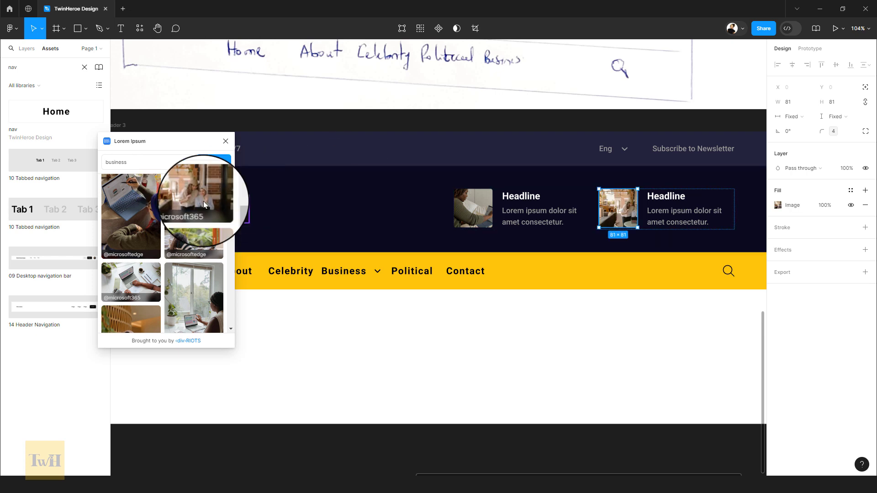
scroll(338, 229, down, 2)
scroll(338, 229, down, 3)
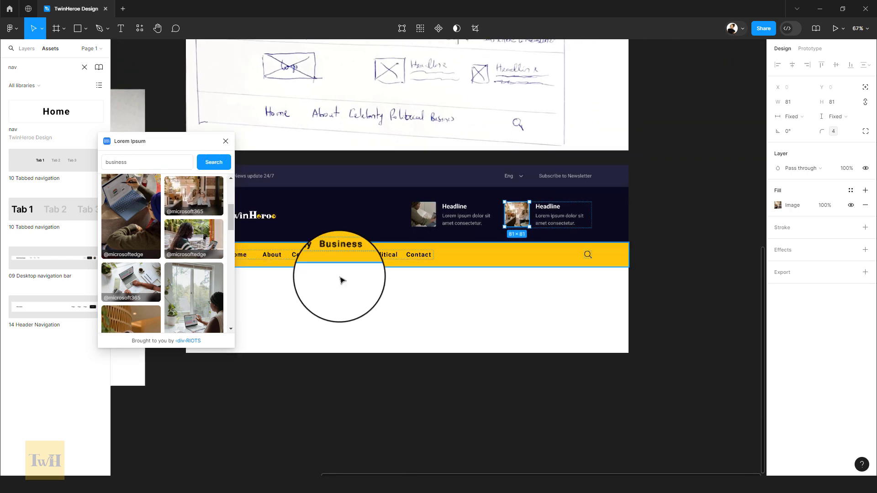
key(Escape)
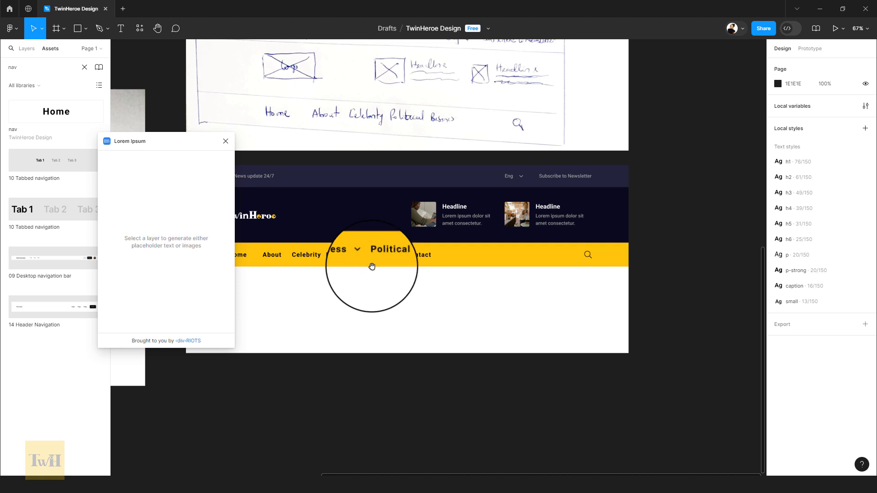
scroll(479, 248, left, 4)
Step: Add a second fill to the logo-and-headlines row and change its type to image
click(479, 219)
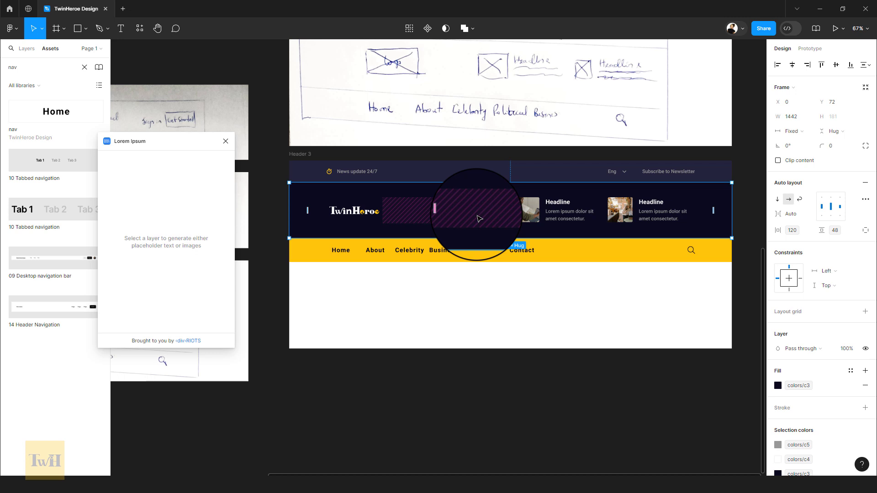
scroll(479, 219, up, 2)
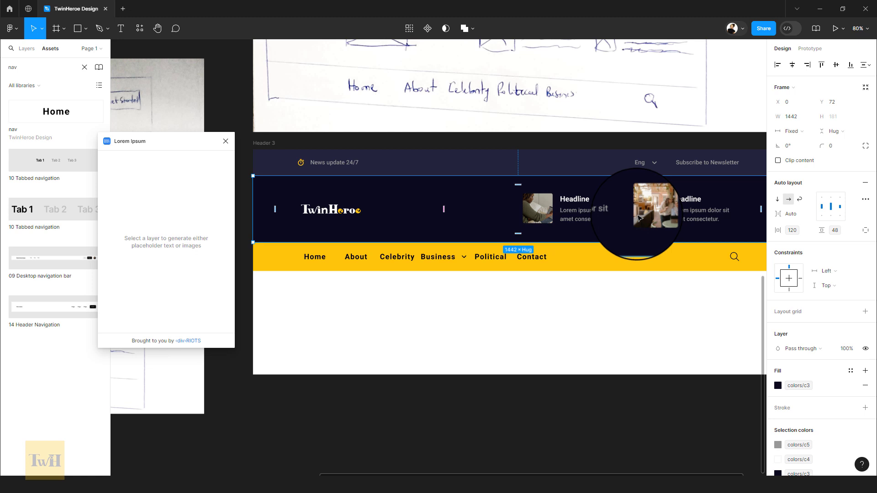
drag(141, 142, 71, 126)
drag(428, 261, 386, 219)
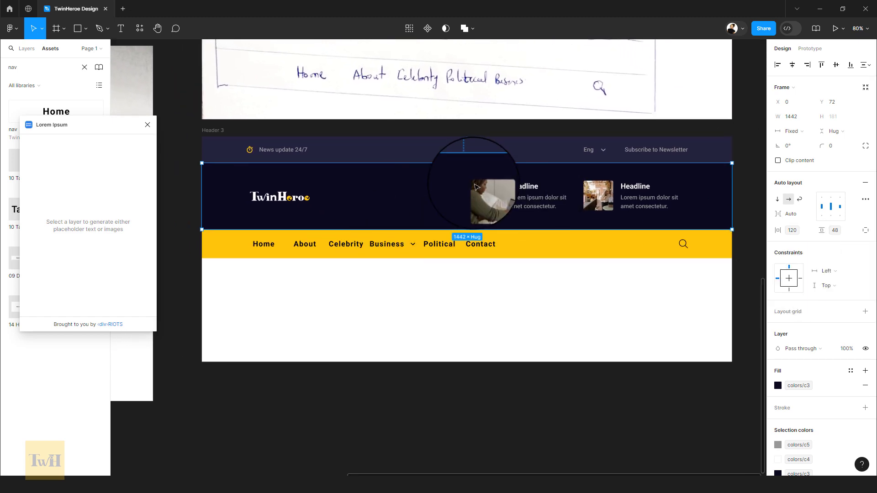
click(864, 372)
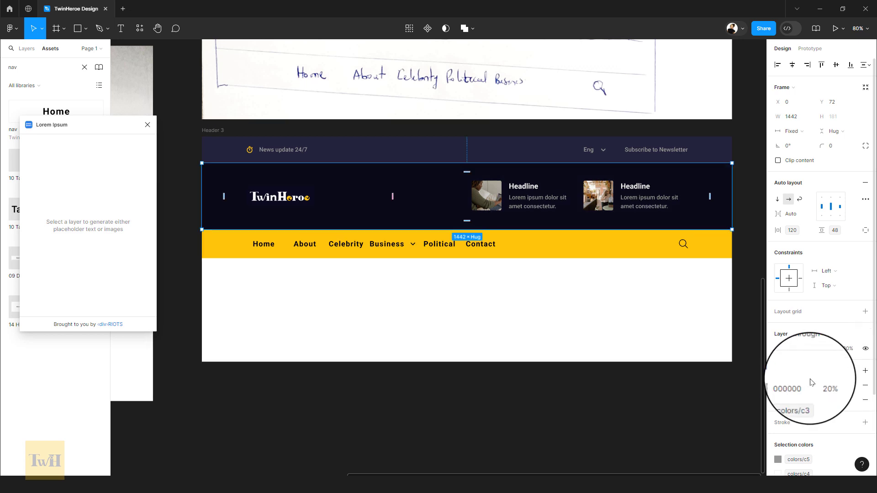
click(776, 386)
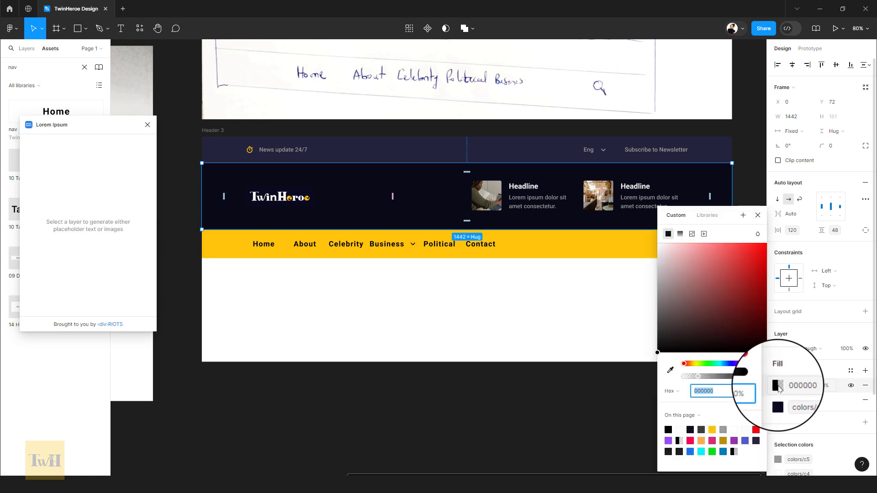
click(693, 235)
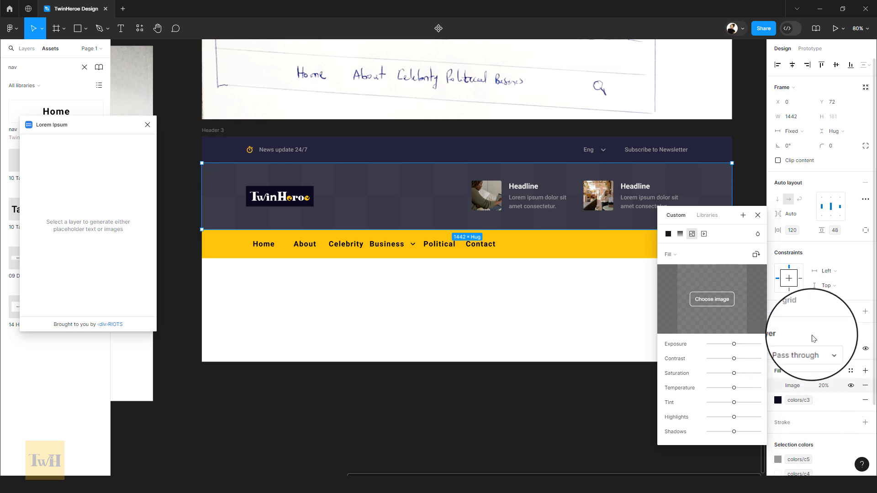
key(Escape)
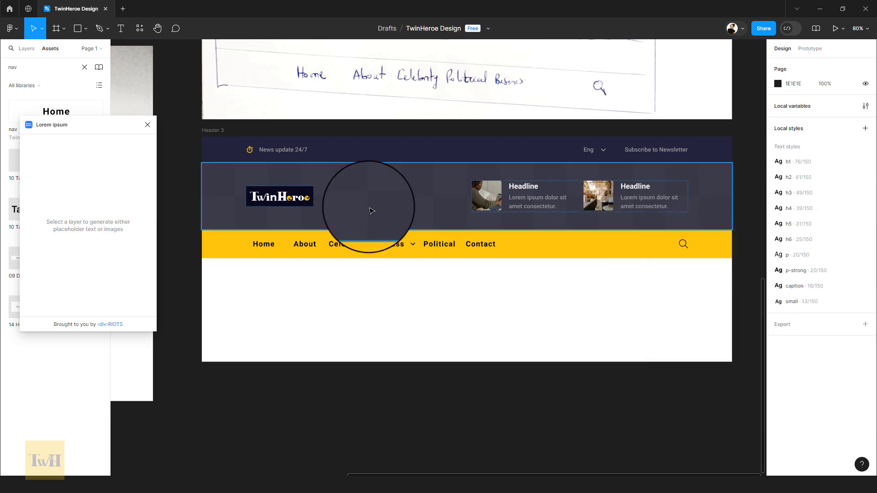
Step: Search the Lorem Ipsum plugin for dark, apply the dark teal photo to the logo-and-headlines row's image fill, and set its opacity to 100%
click(371, 211)
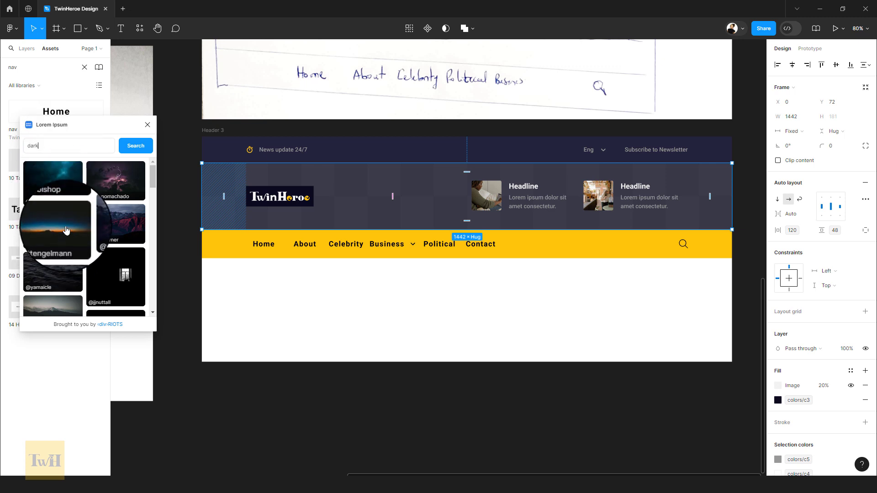
scroll(63, 251, down, 5)
scroll(64, 228, down, 3)
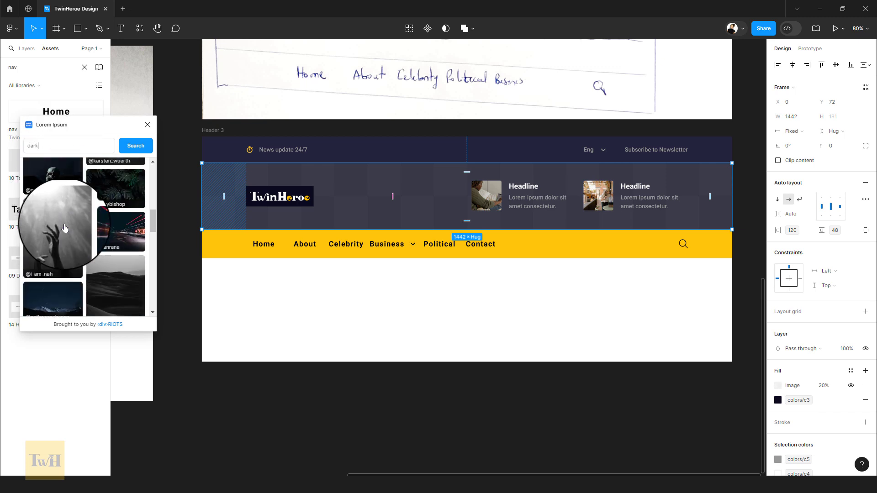
scroll(64, 226, down, 3)
scroll(65, 225, down, 5)
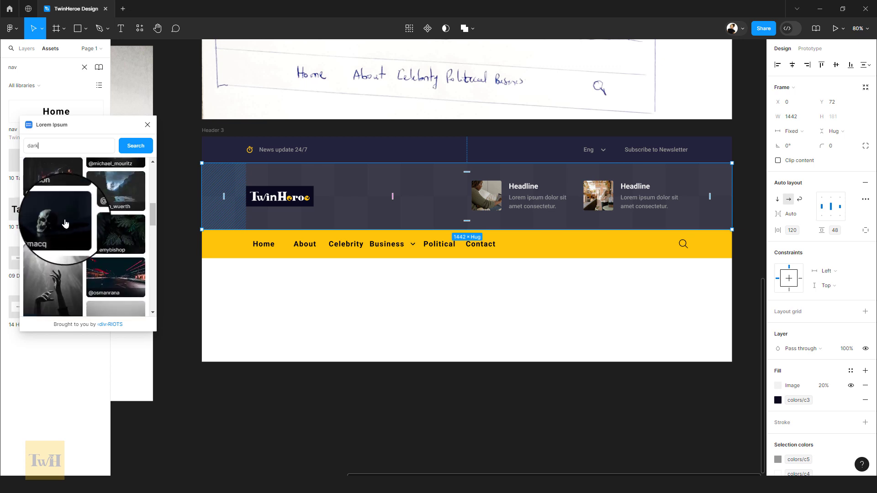
scroll(68, 215, up, 15)
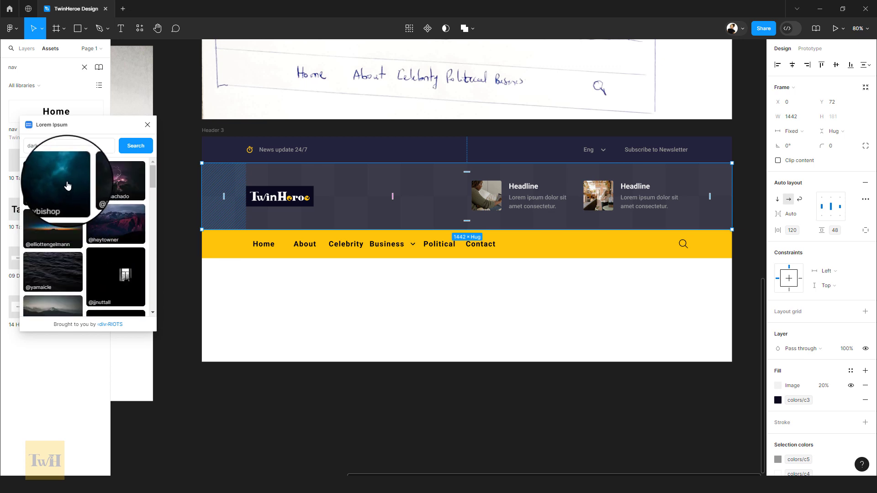
click(60, 185)
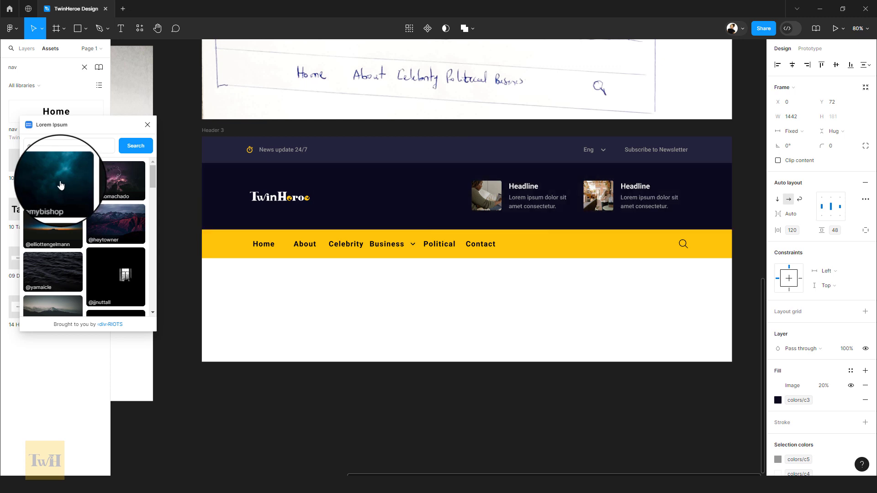
click(823, 386)
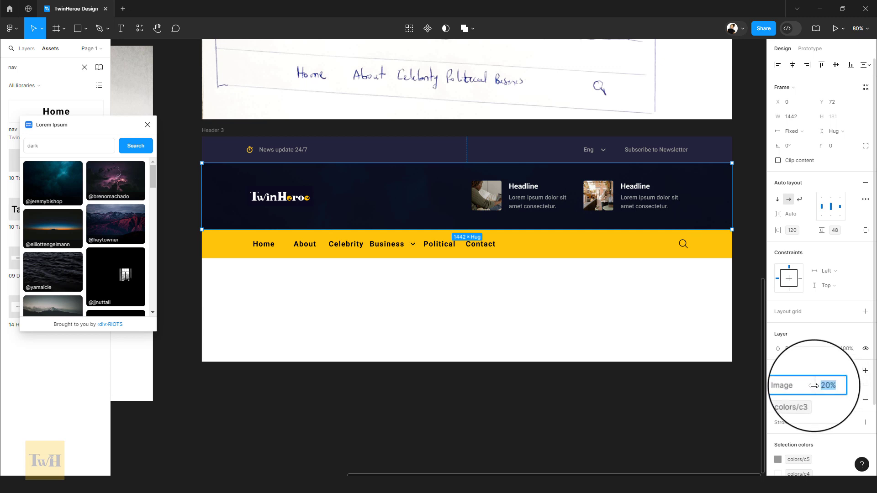
text(100)
key(Return)
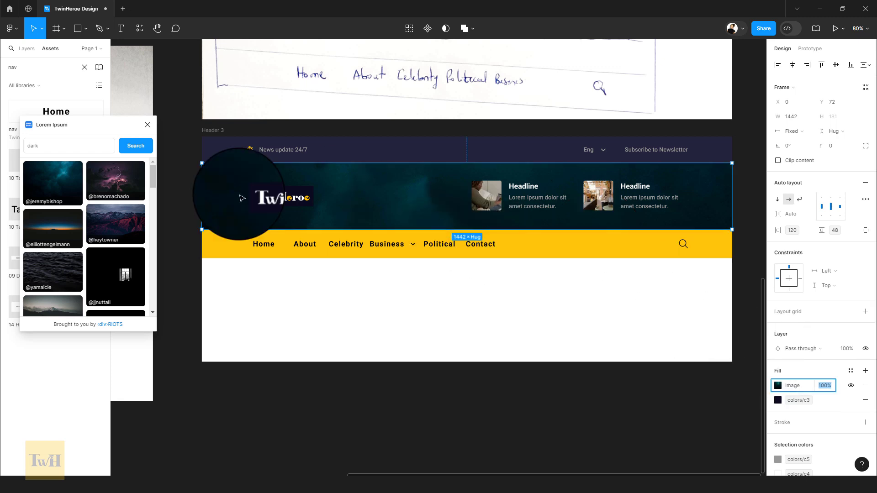
Step: Search the Lorem Ipsum plugin for dark blue and apply the swirling blue marbled photo to the logo-and-headlines row
click(73, 149)
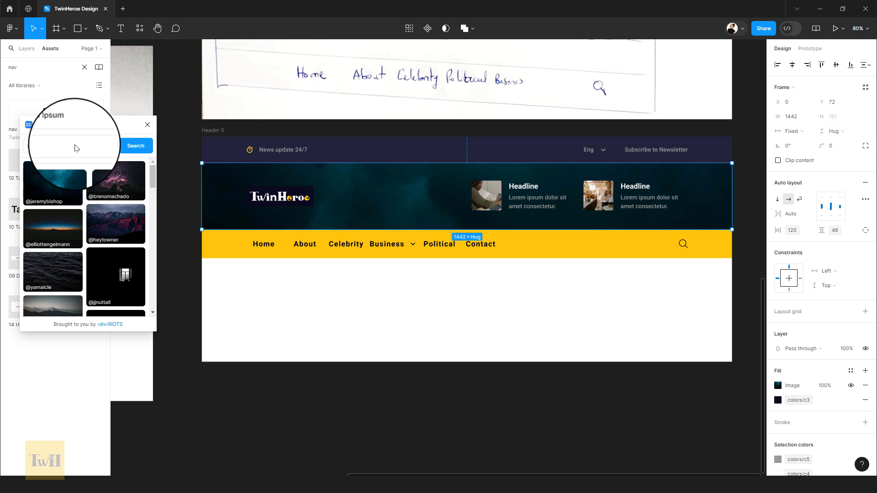
key(Return)
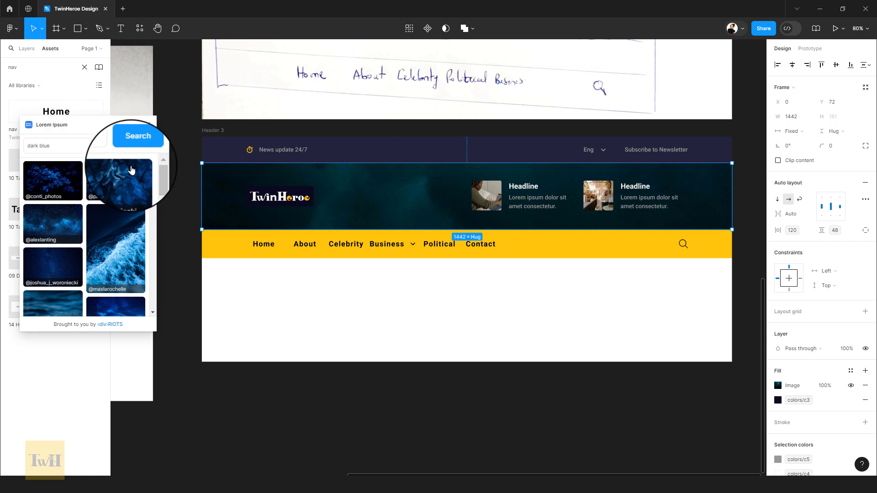
click(131, 173)
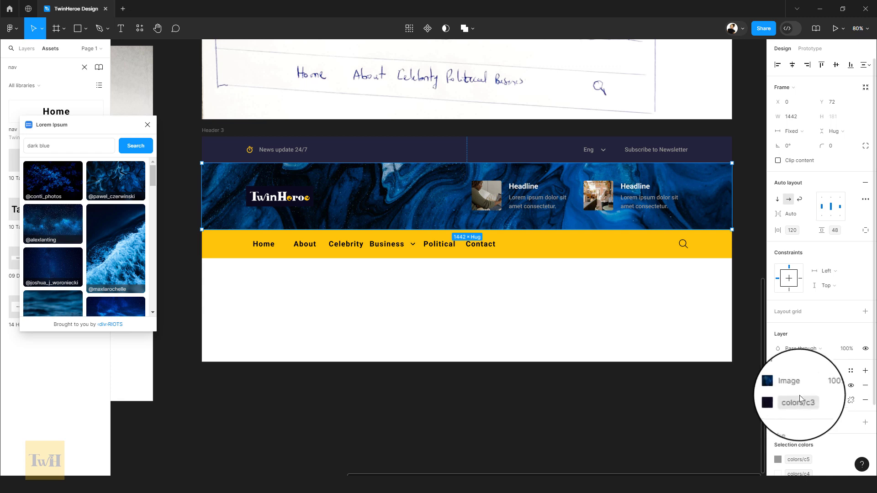
Step: Set the logo-and-headlines row's image fill to the Lighten blend mode with 10% opacity
click(778, 386)
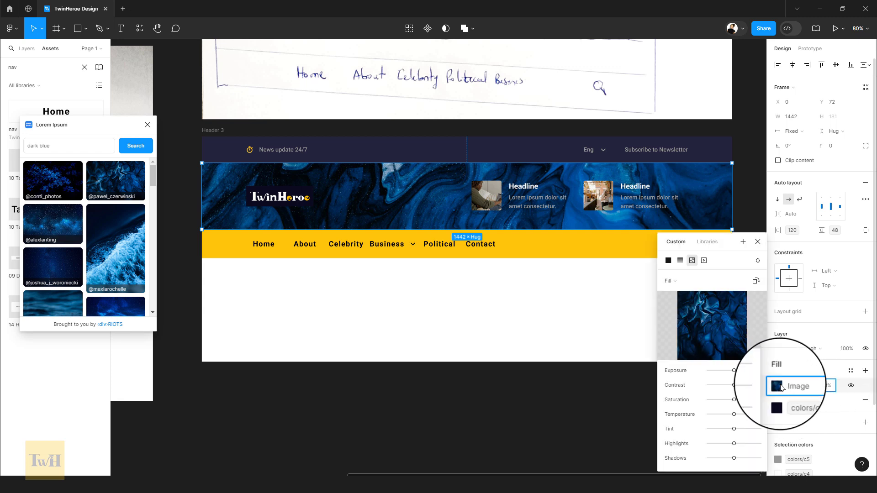
click(757, 260)
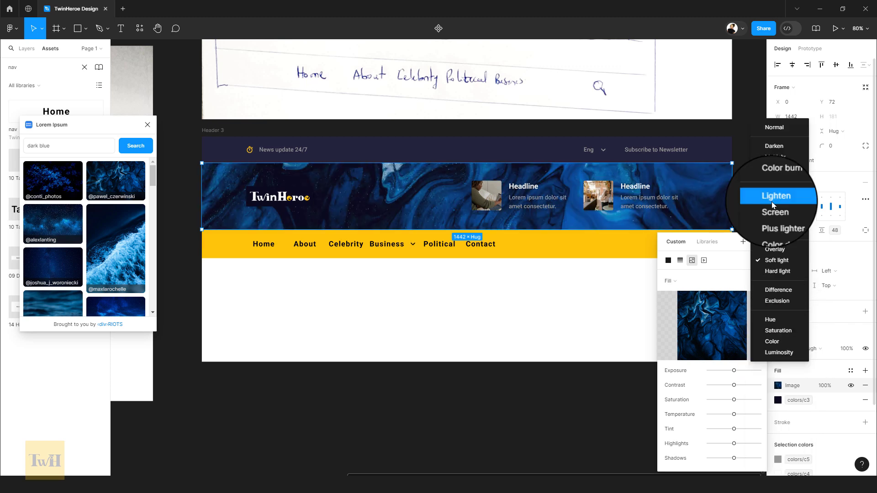
click(772, 202)
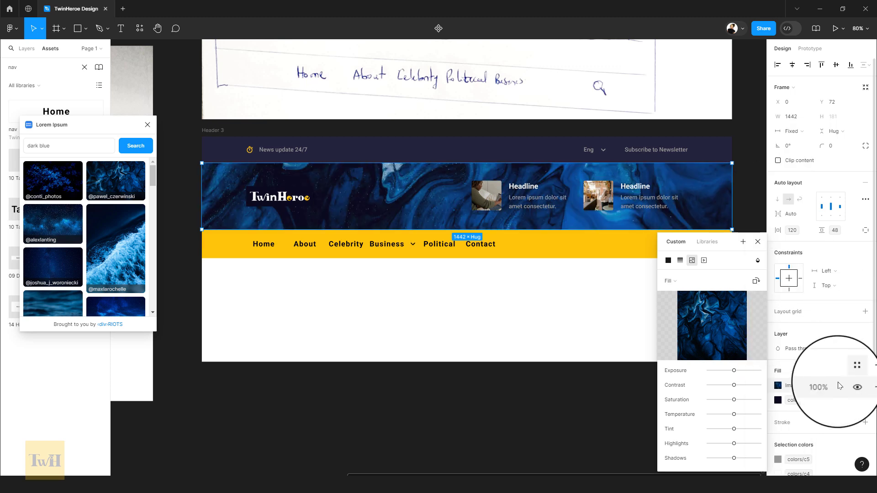
click(826, 387)
click(826, 388)
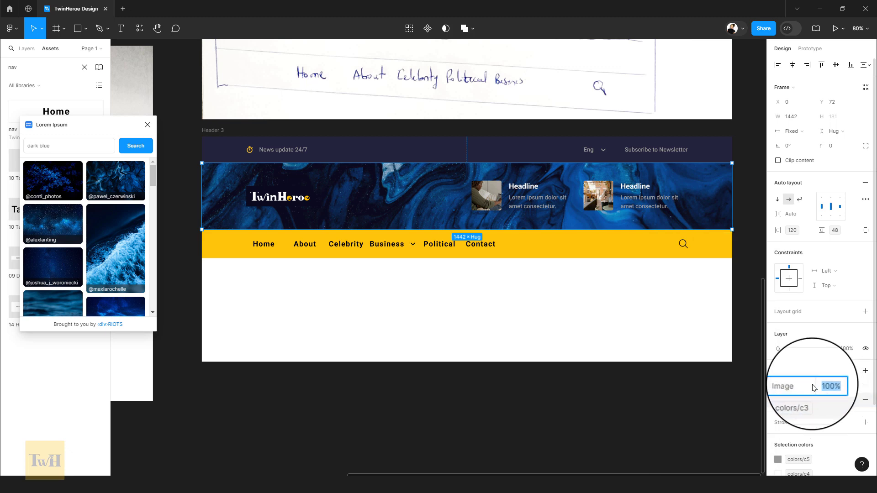
text(10)
key(Return)
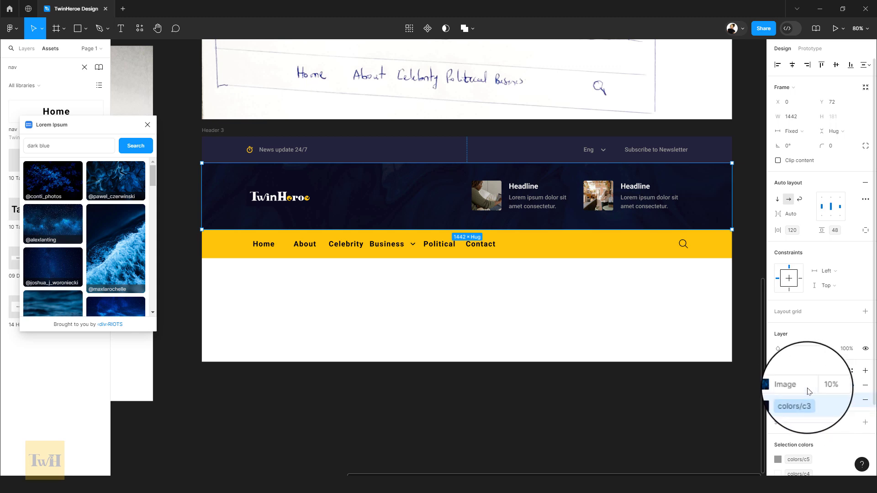
click(714, 329)
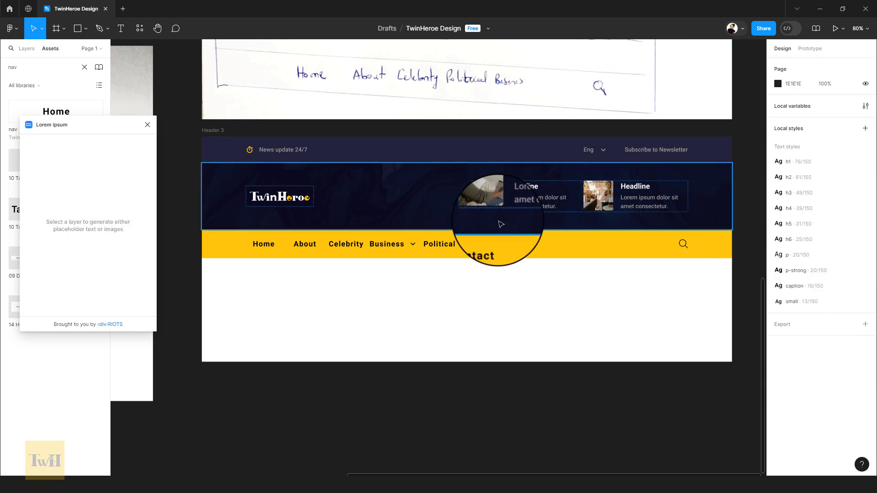
Step: Examine the header up close, checking how the textured background looks around the logo, headlines and neighbouring rows
scroll(500, 223, up, 5)
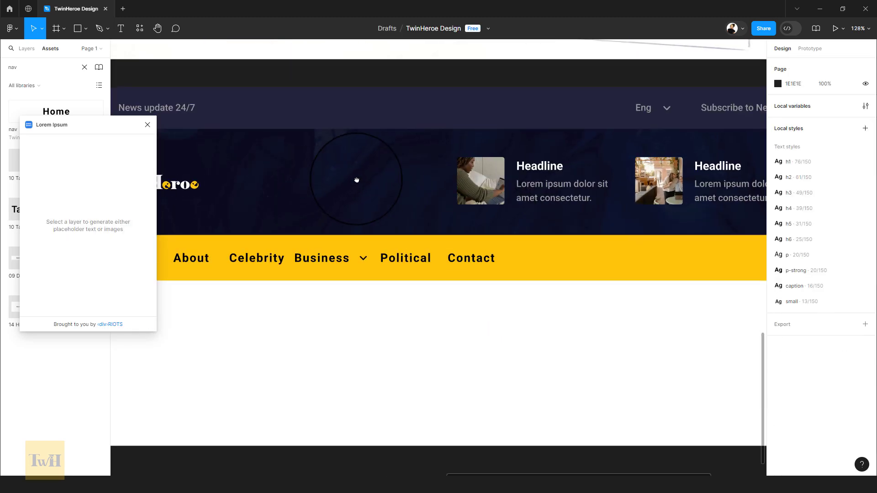
drag(357, 180, 536, 168)
scroll(356, 165, up, 6)
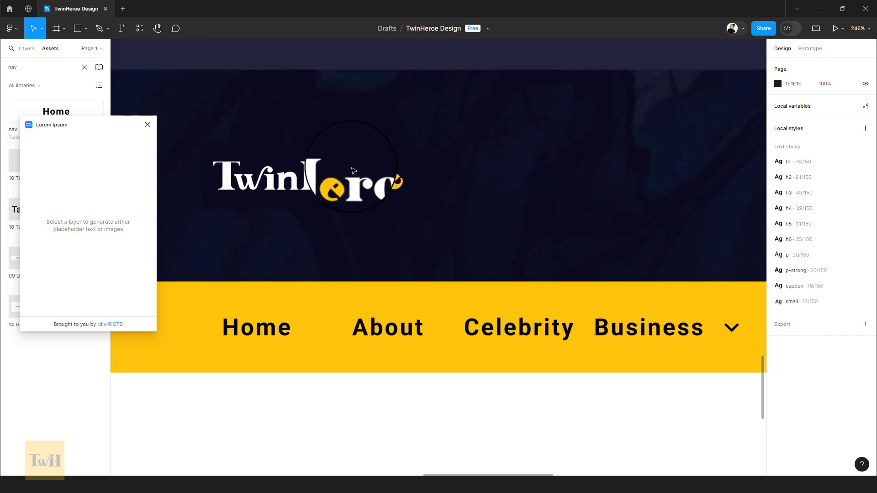
scroll(407, 137, down, 10)
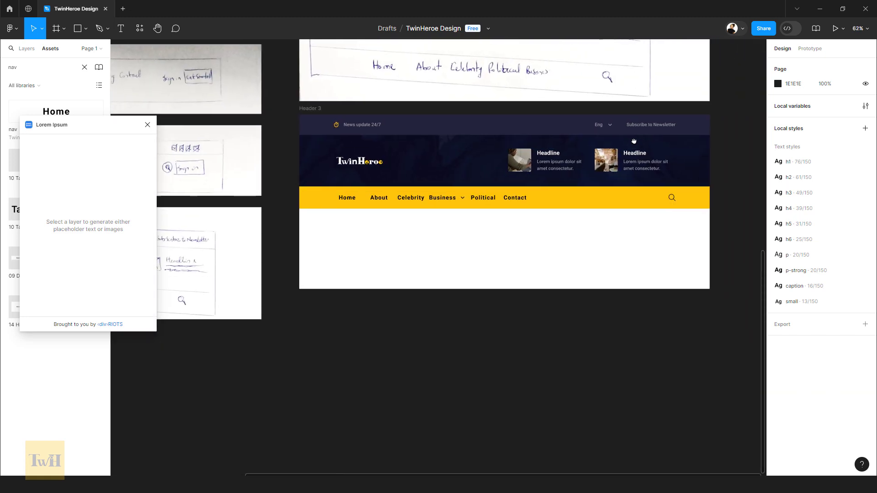
scroll(594, 146, up, 3)
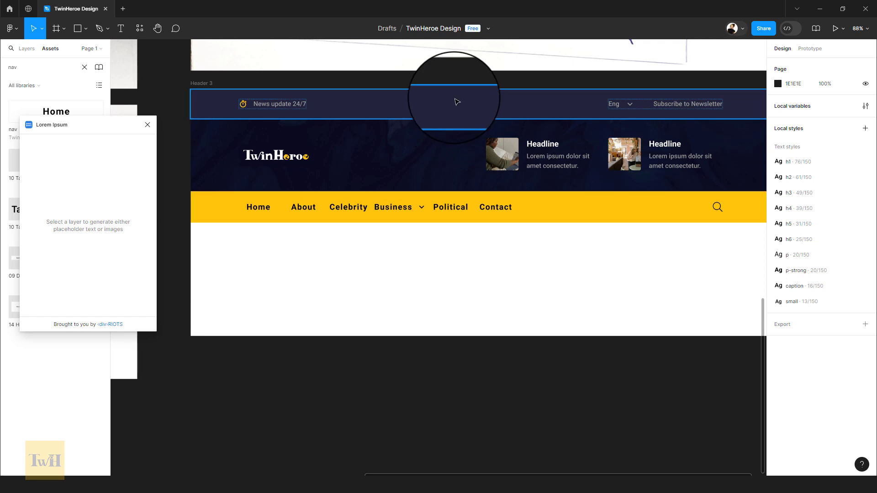
scroll(457, 102, up, 2)
mouse_move(622, 133)
mouse_down()
mouse_move(519, 137)
mouse_move(622, 140)
mouse_up()
click(499, 142)
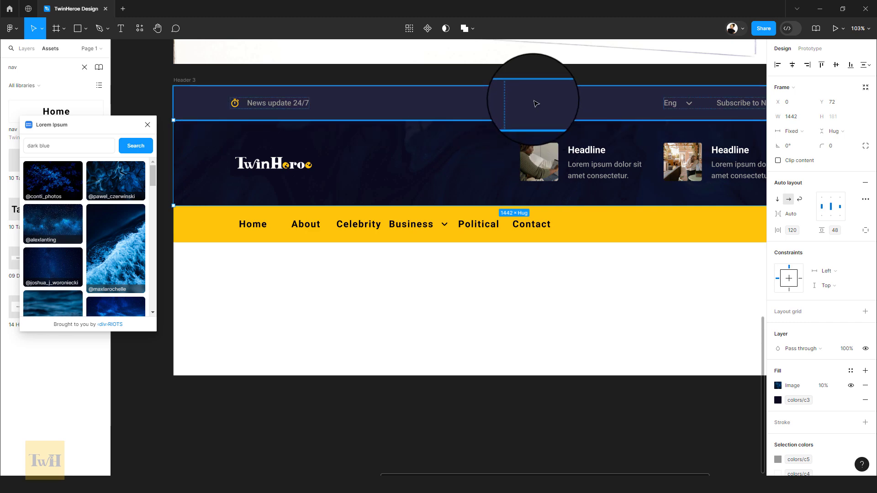
scroll(536, 103, down, 5)
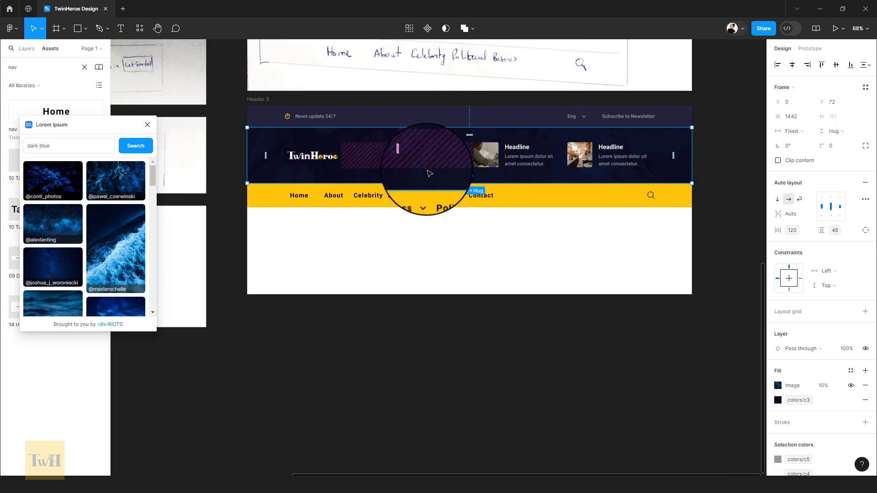
Step: Wrap the three header rows together in one auto layout frame
click(656, 245)
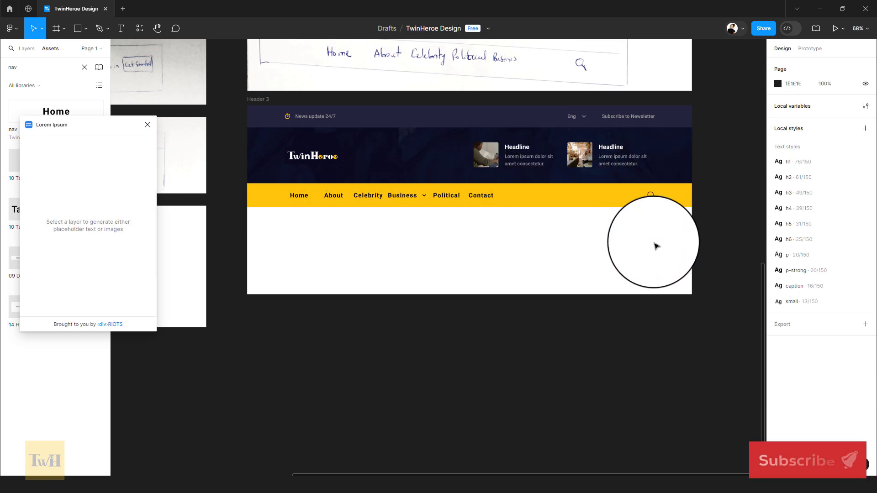
click(537, 126)
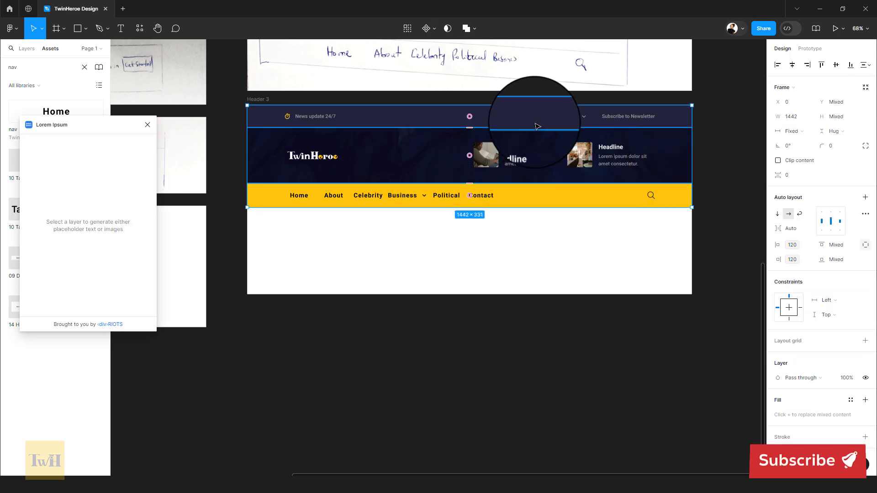
key(shift+a)
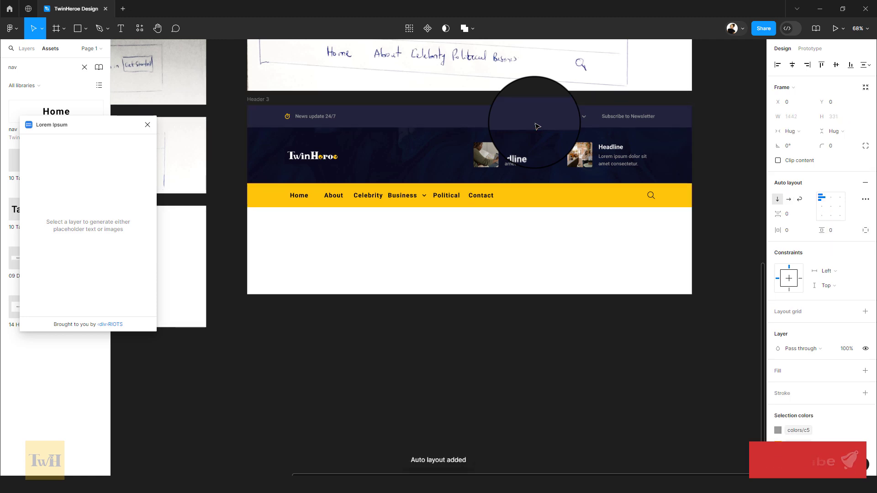
Step: Turn the combined header frame into a component and name it header 3
click(432, 29)
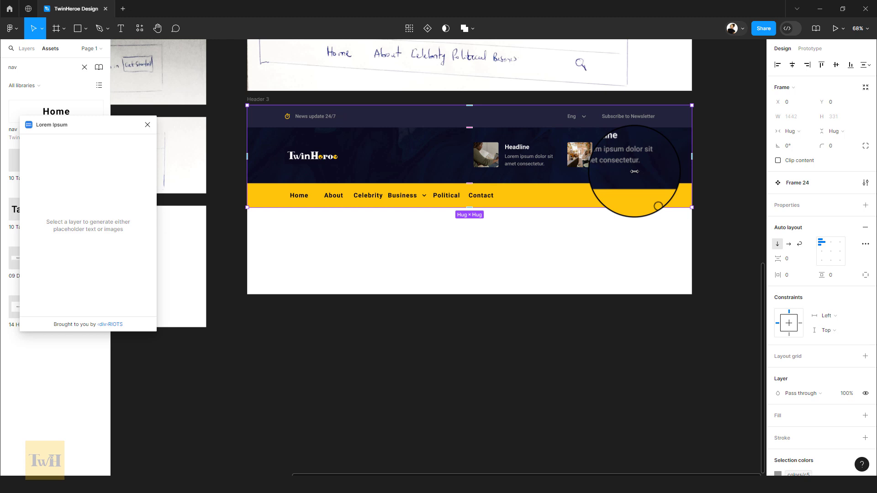
double_click(809, 183)
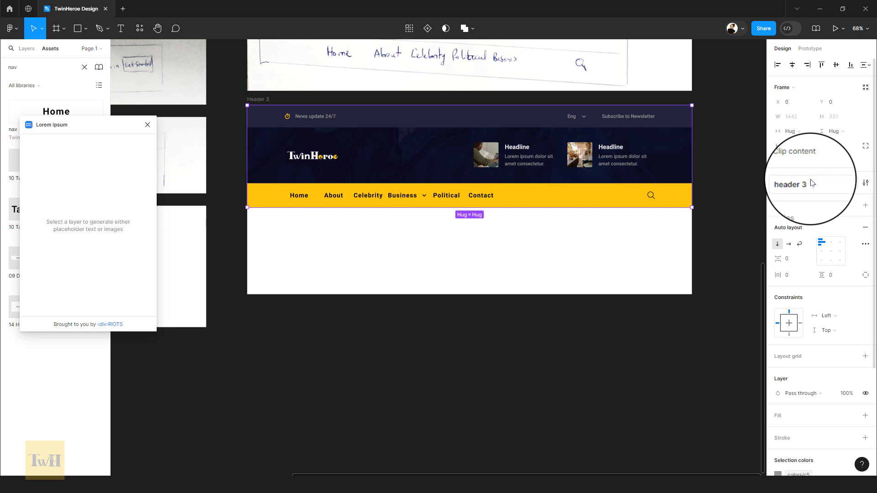
key(Return)
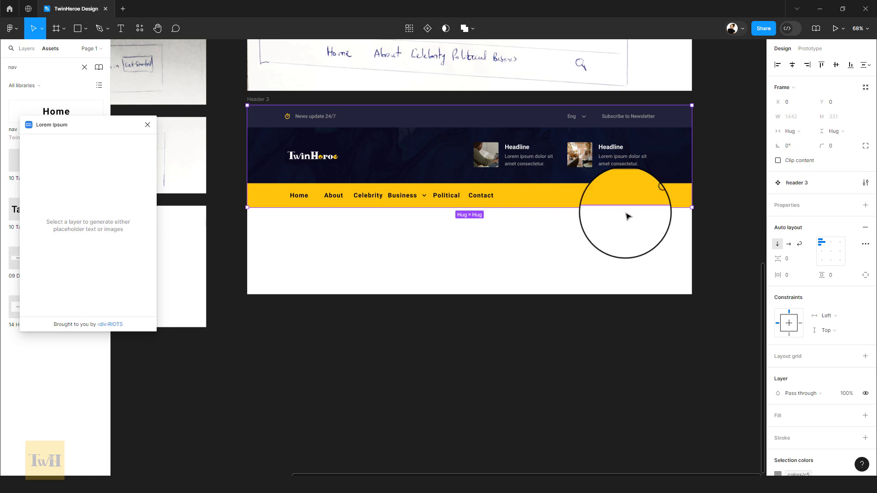